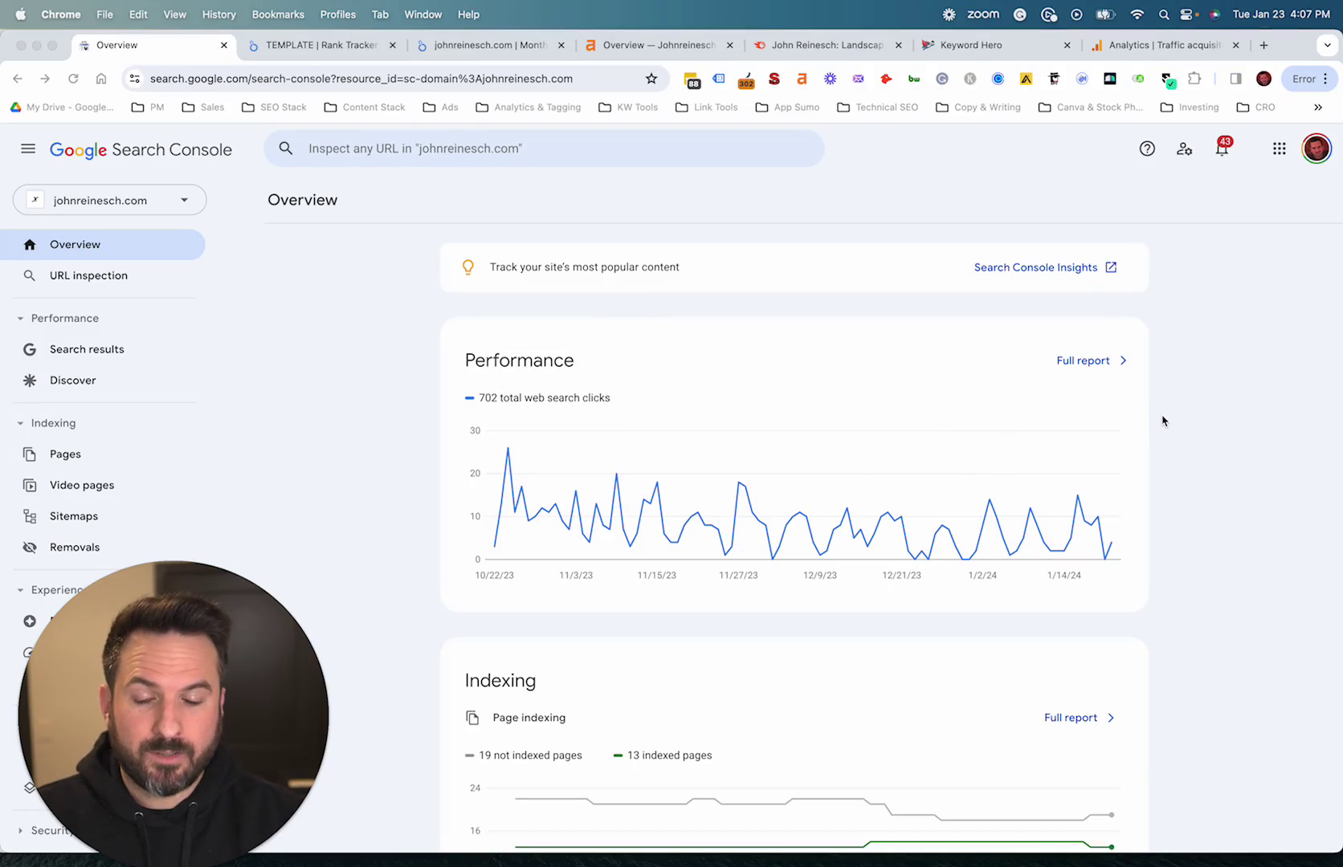
- Open the Search results performance report for the site and look over its top queries
left_click(1226, 401)
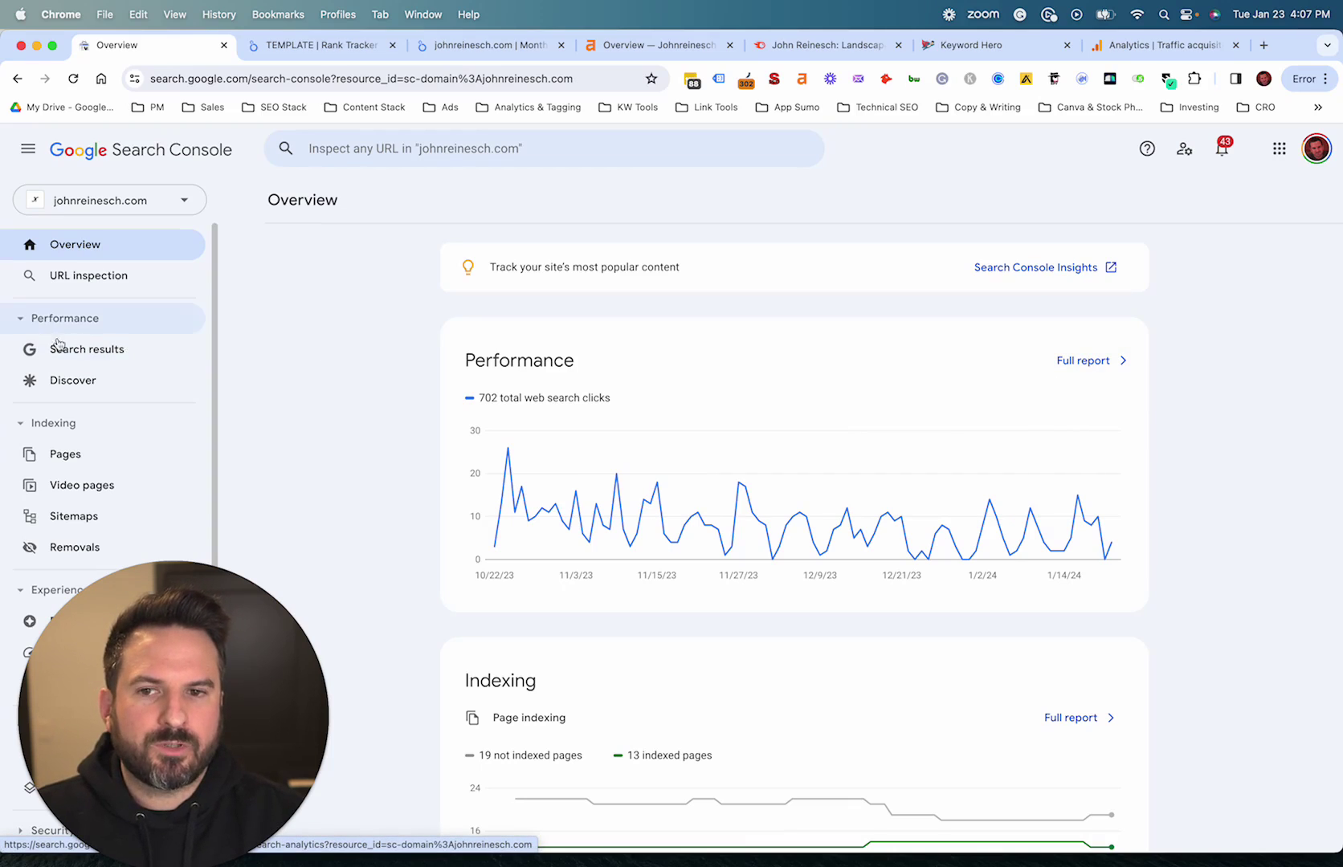
left_click(103, 357)
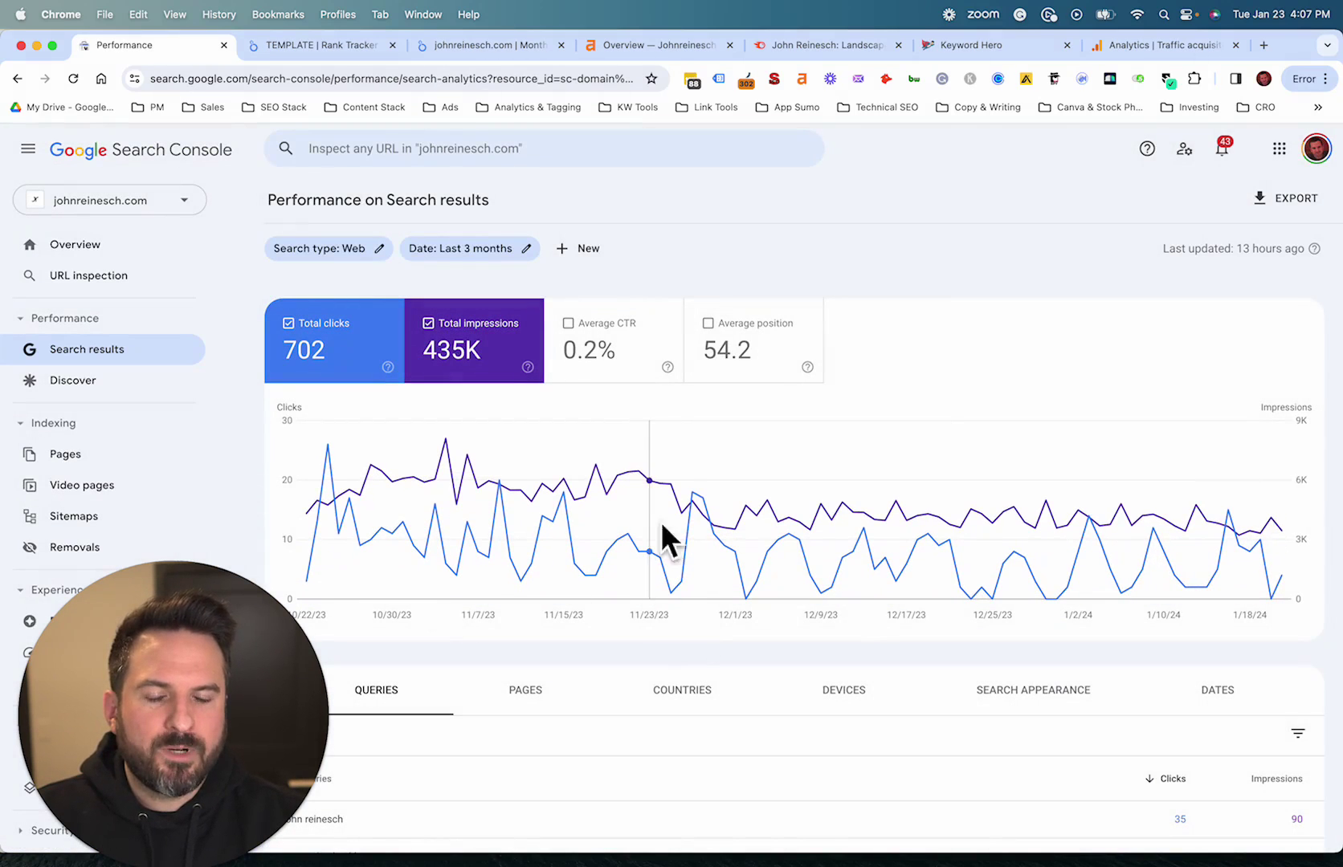
scroll(518, 513, "down", 5)
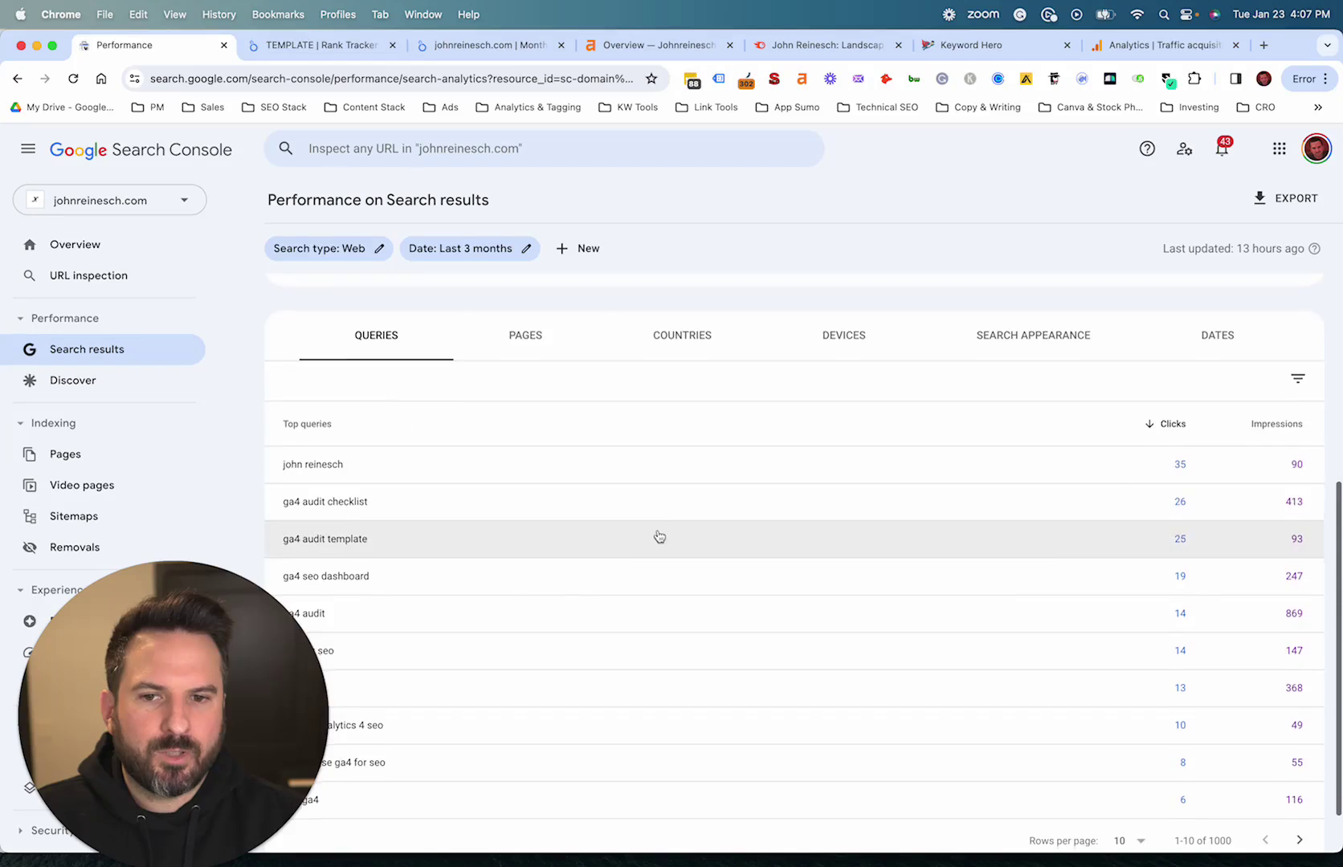
scroll(654, 554, "up", 5)
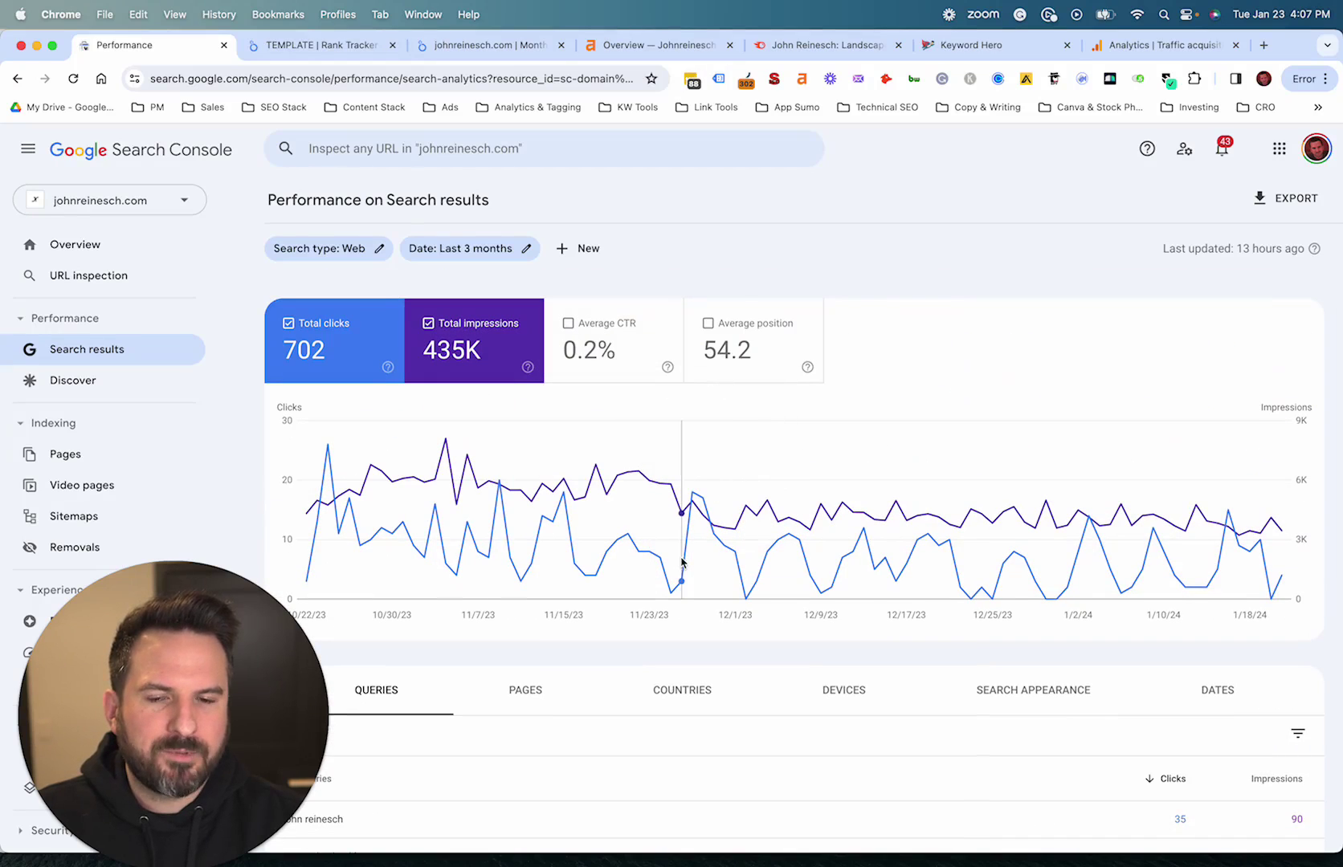
- Add average CTR and average position to the performance report and review both metrics for the top queries
left_click(577, 319)
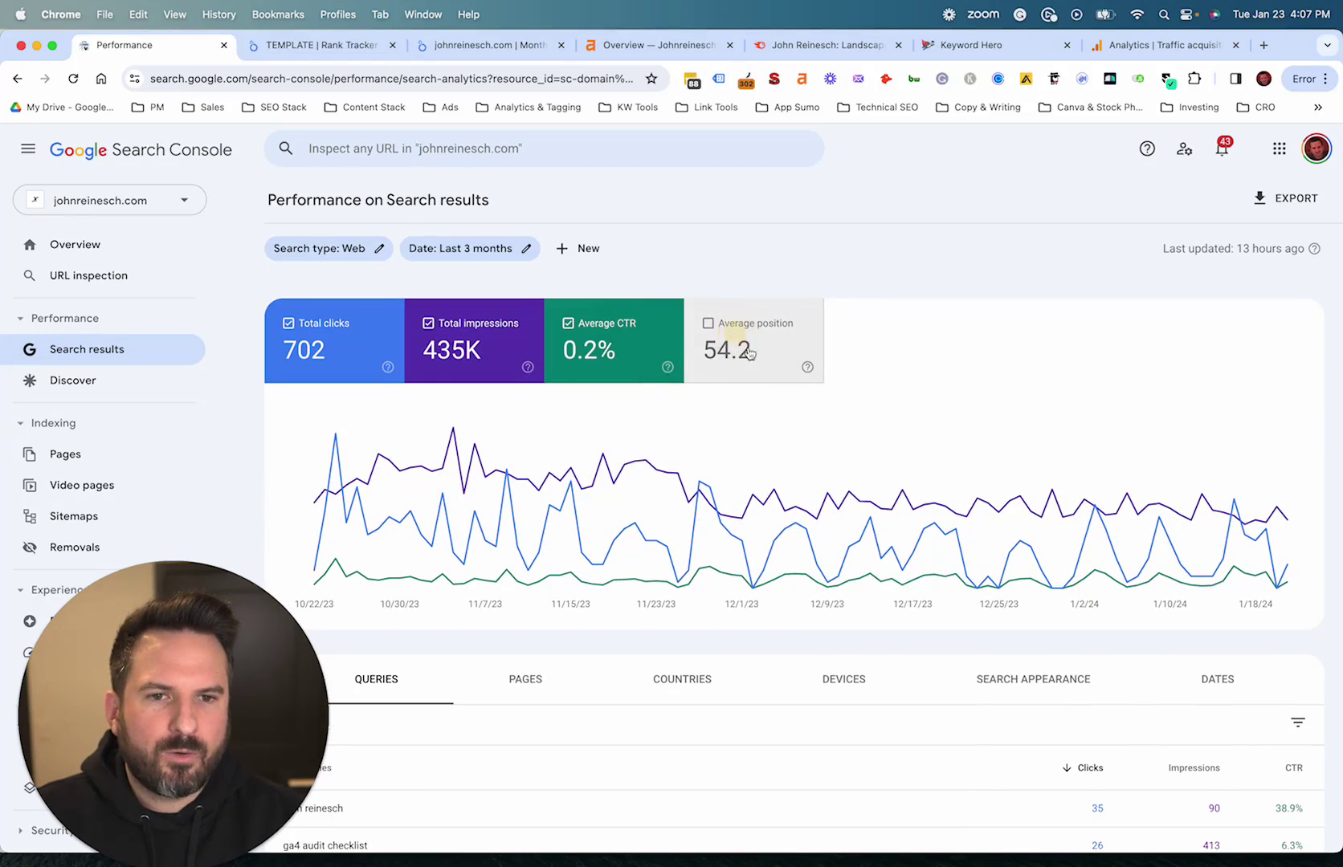
left_click(736, 341)
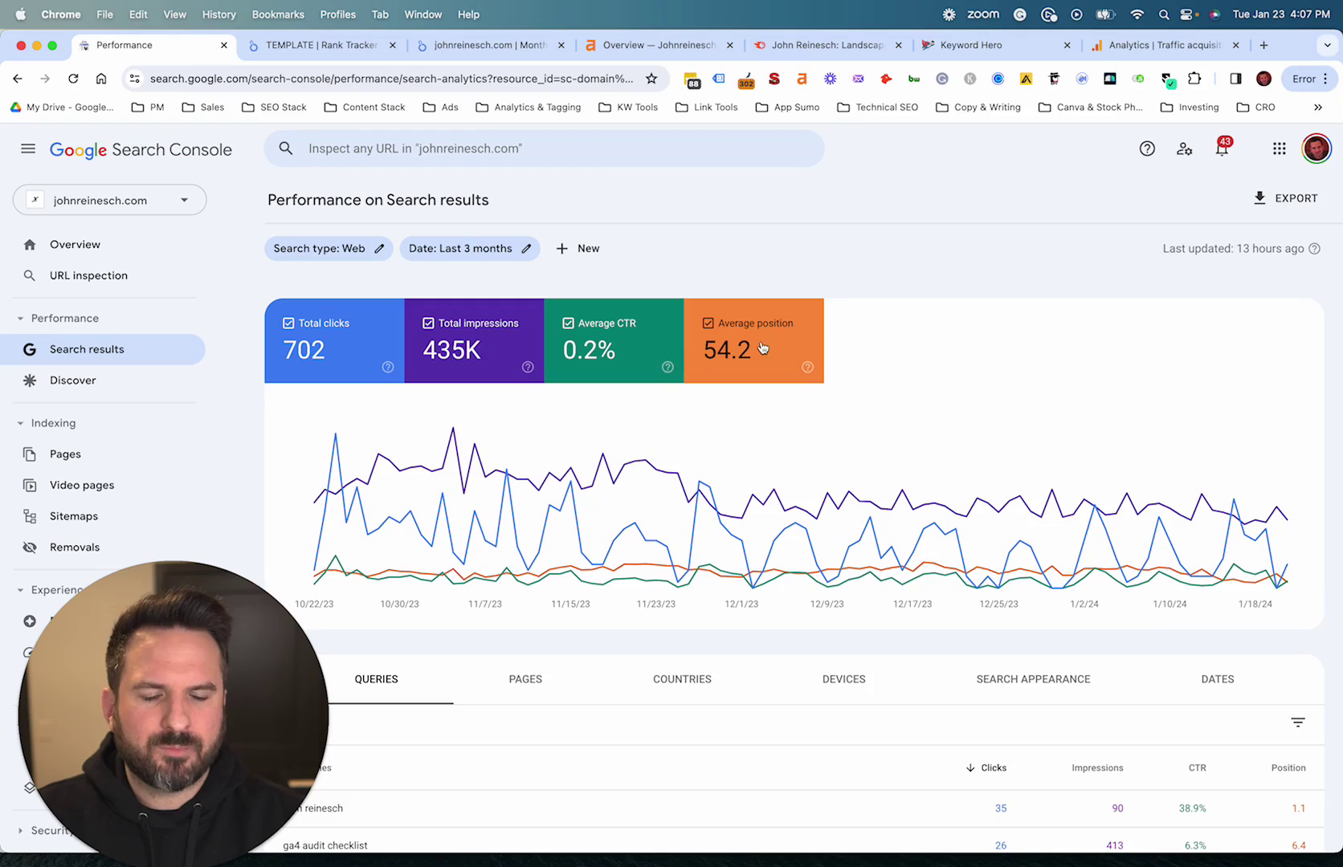
scroll(857, 442, "down", 5)
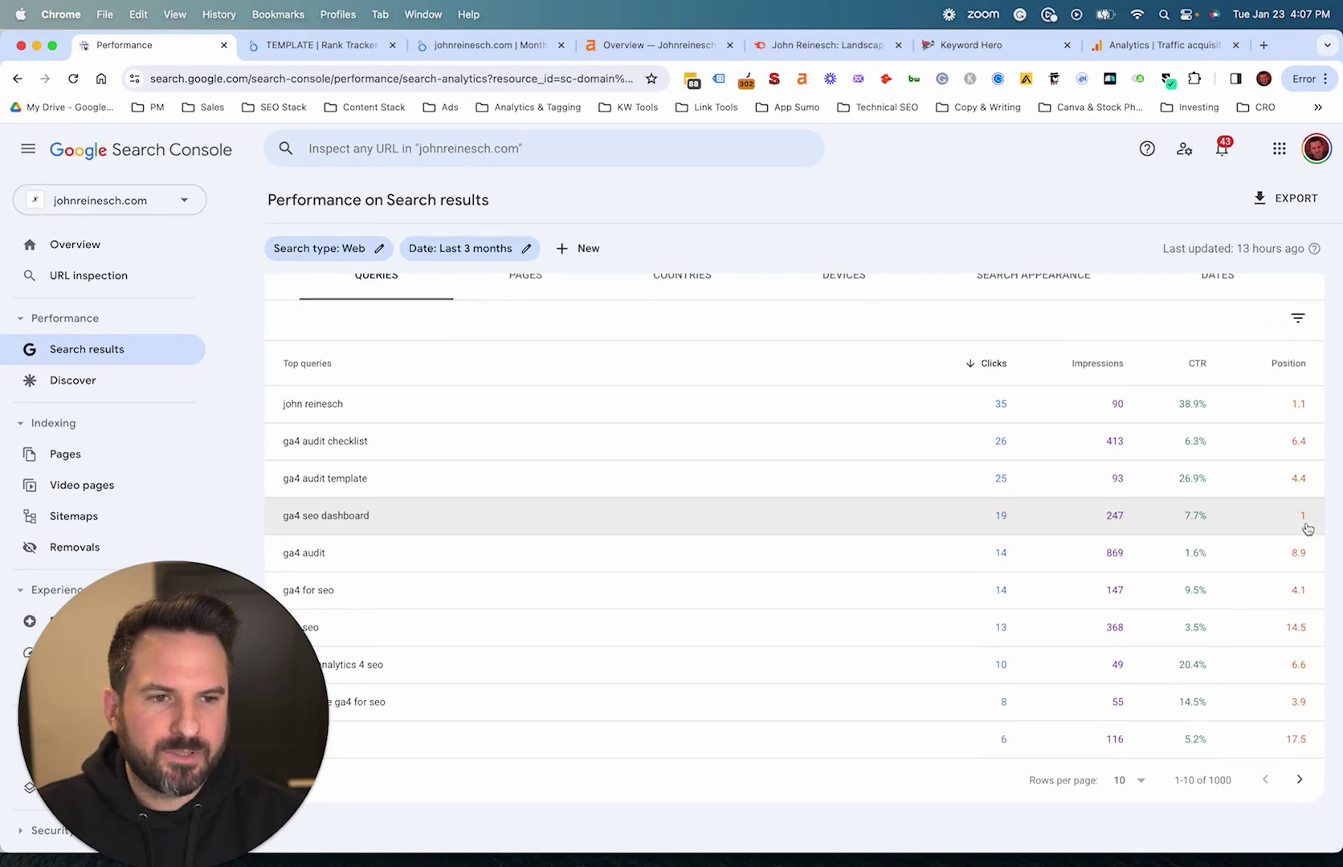
scroll(950, 464, "up", 5)
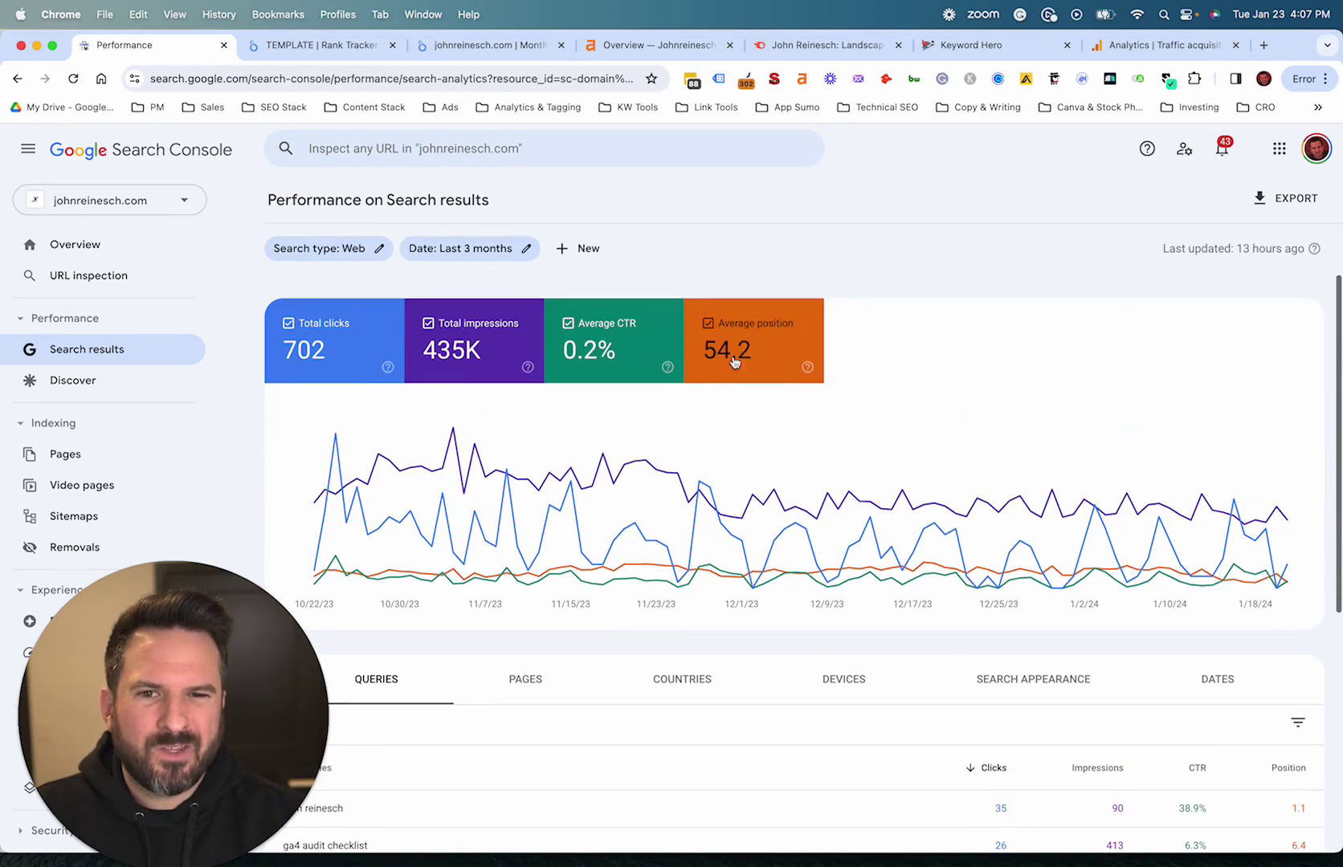
scroll(804, 450, "down", 5)
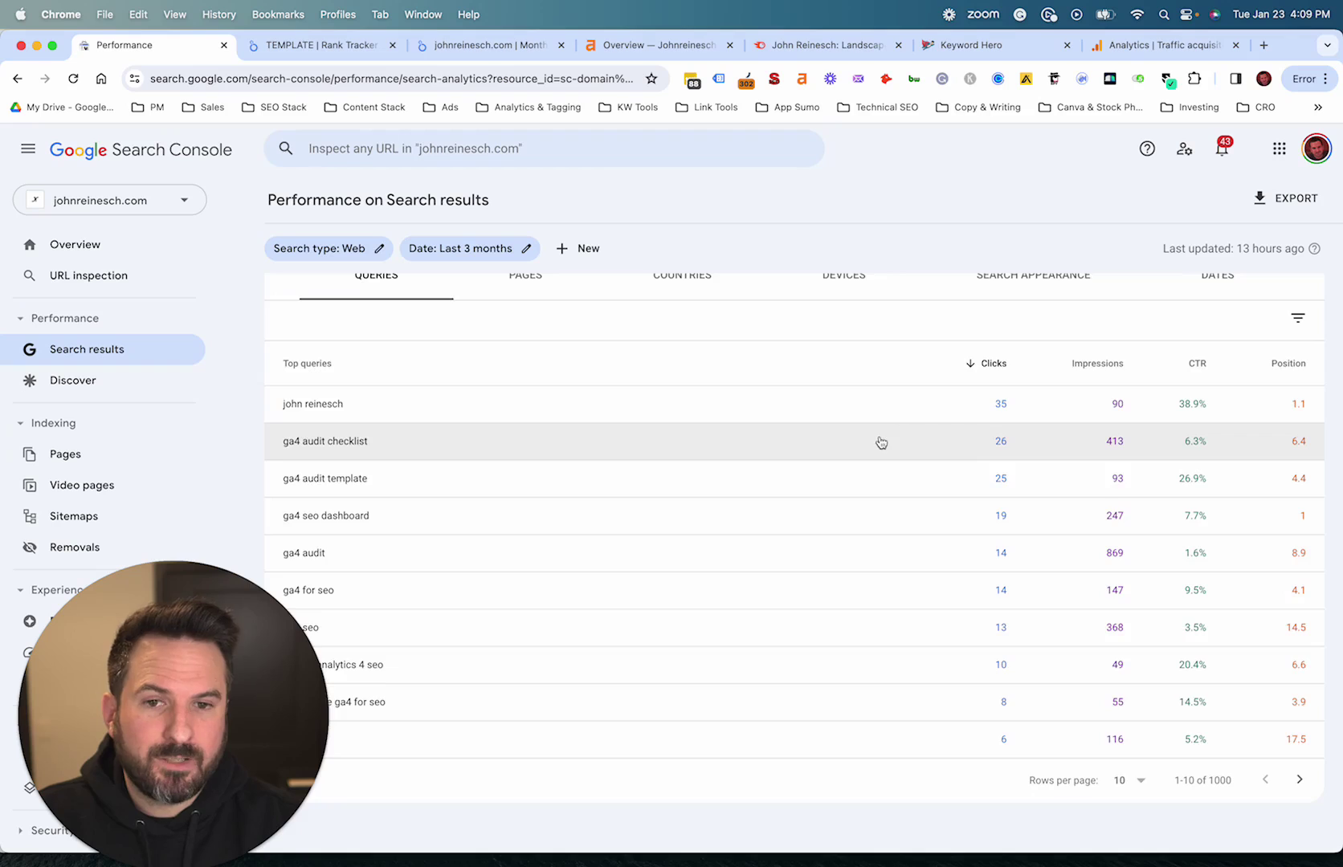
scroll(881, 443, "up", 5)
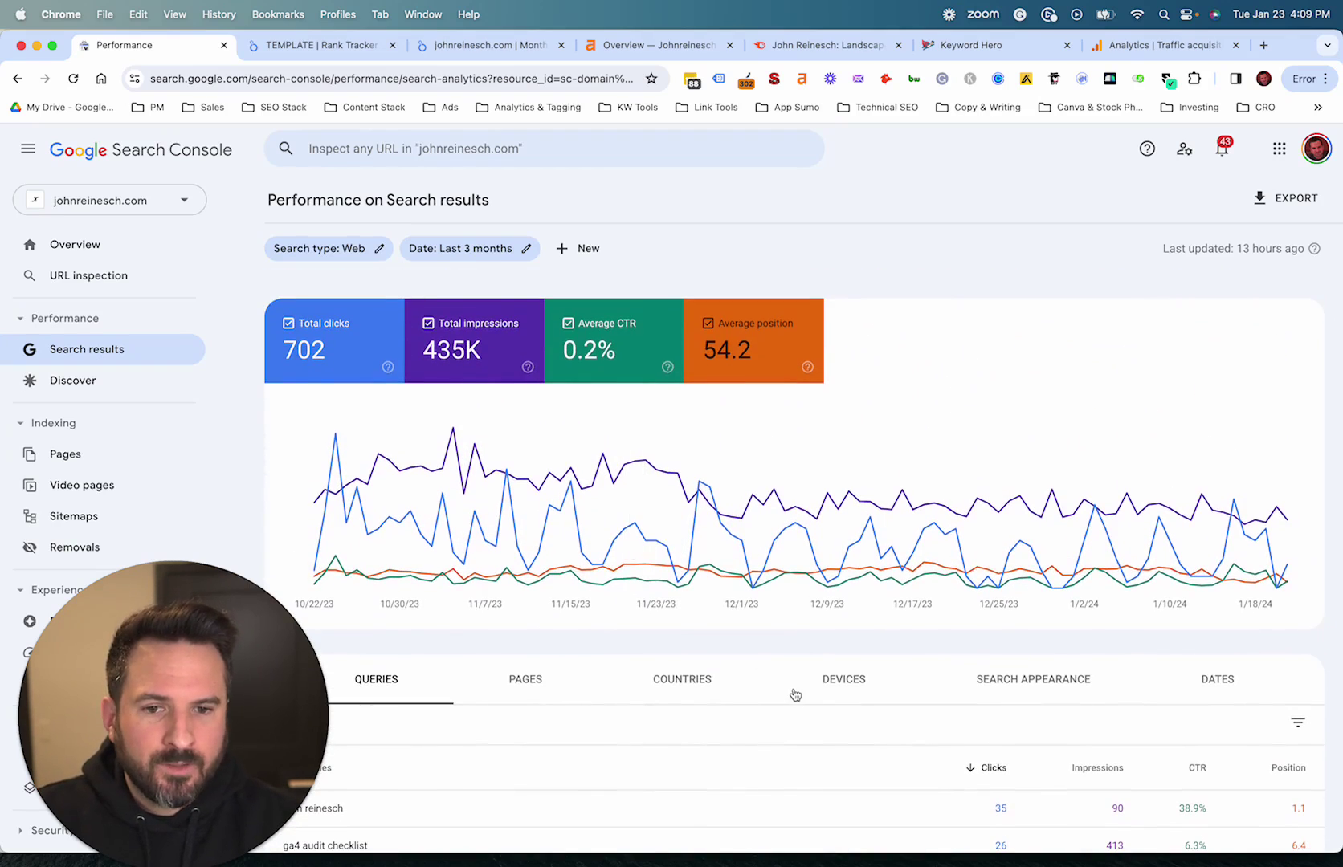
- Add a Position filter with the value 10 to the queries table
scroll(796, 696, "down", 1)
left_click(1300, 659)
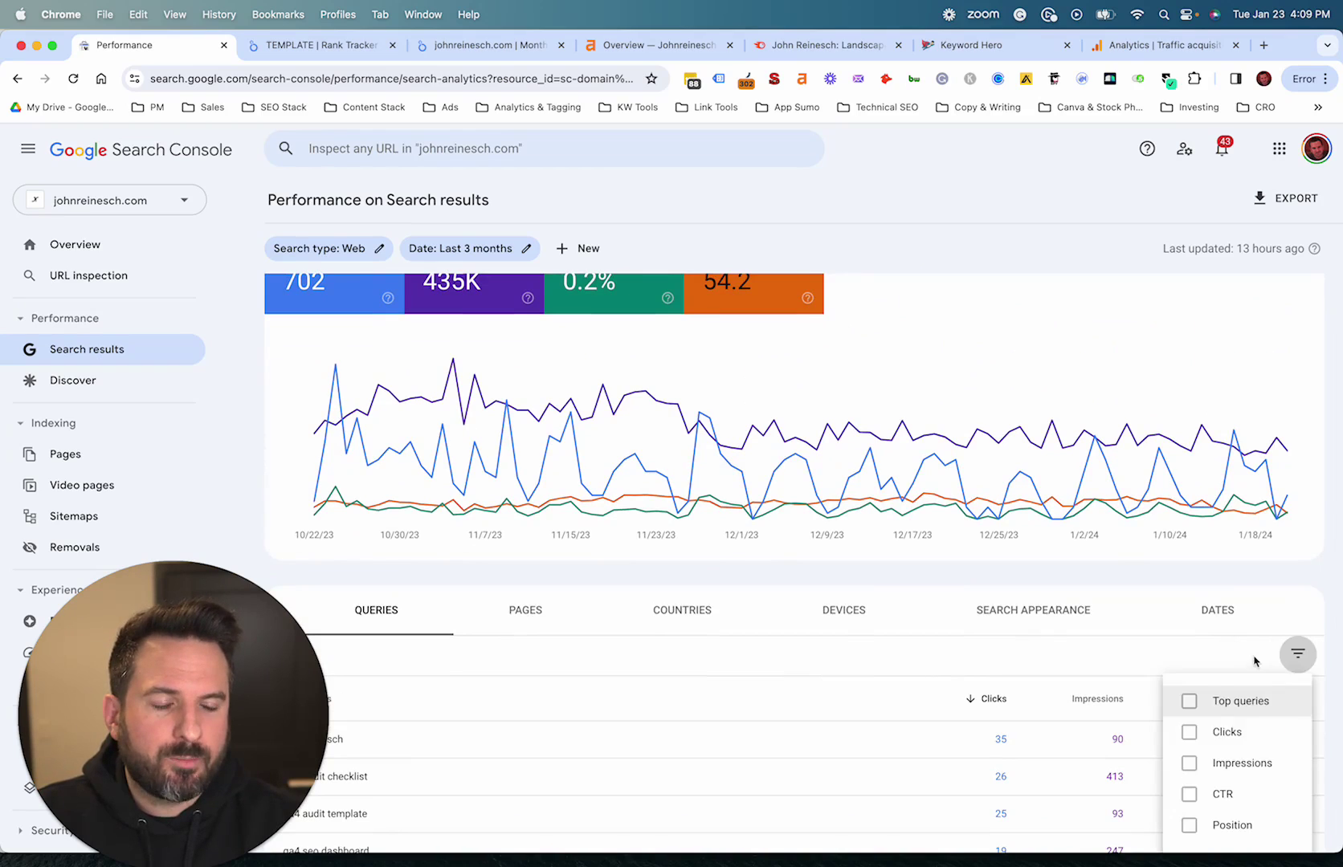
scroll(1185, 733, "down", 2)
left_click(1281, 713)
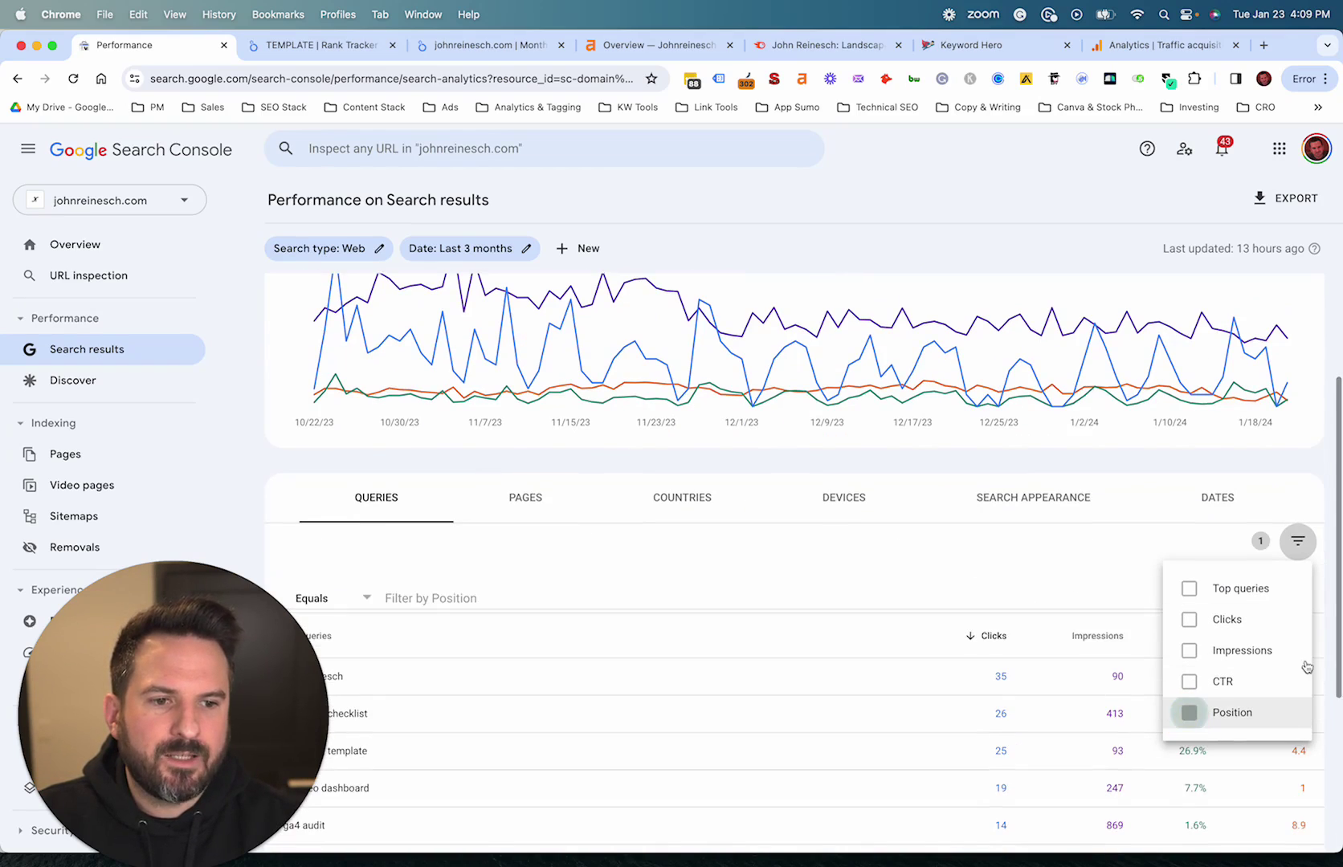
scroll(382, 536, "down", 1)
left_click(327, 533)
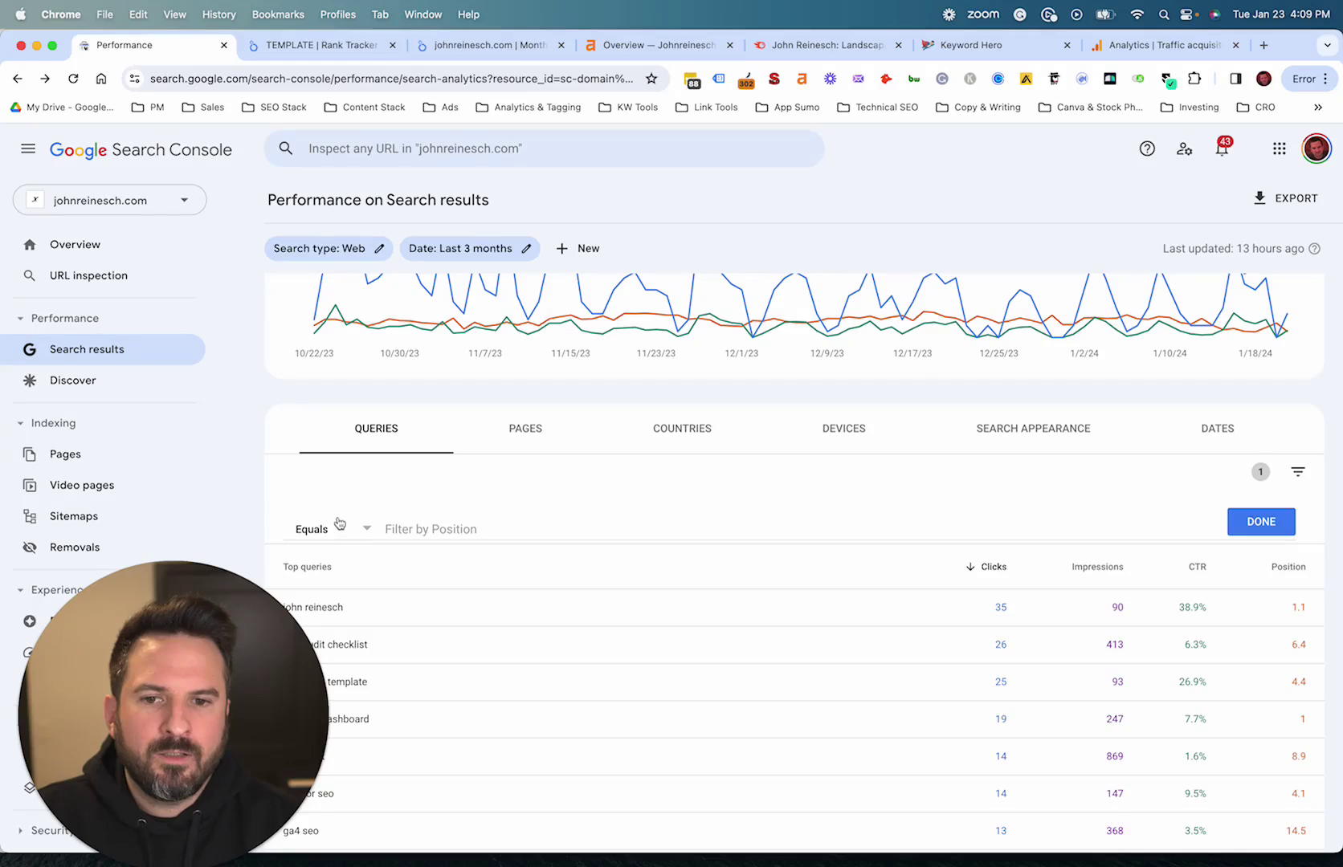
left_click(351, 528)
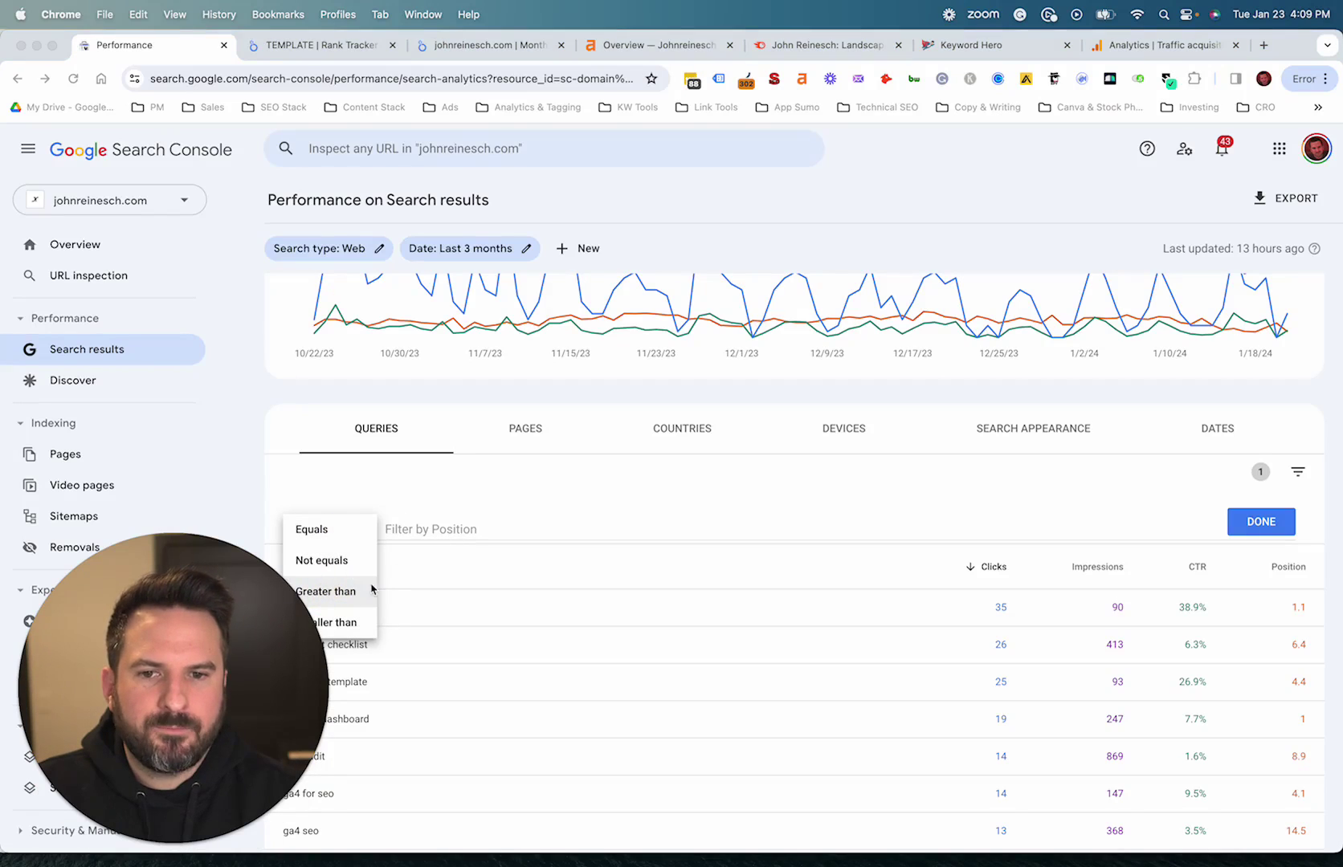
left_click(464, 519)
left_click(440, 526)
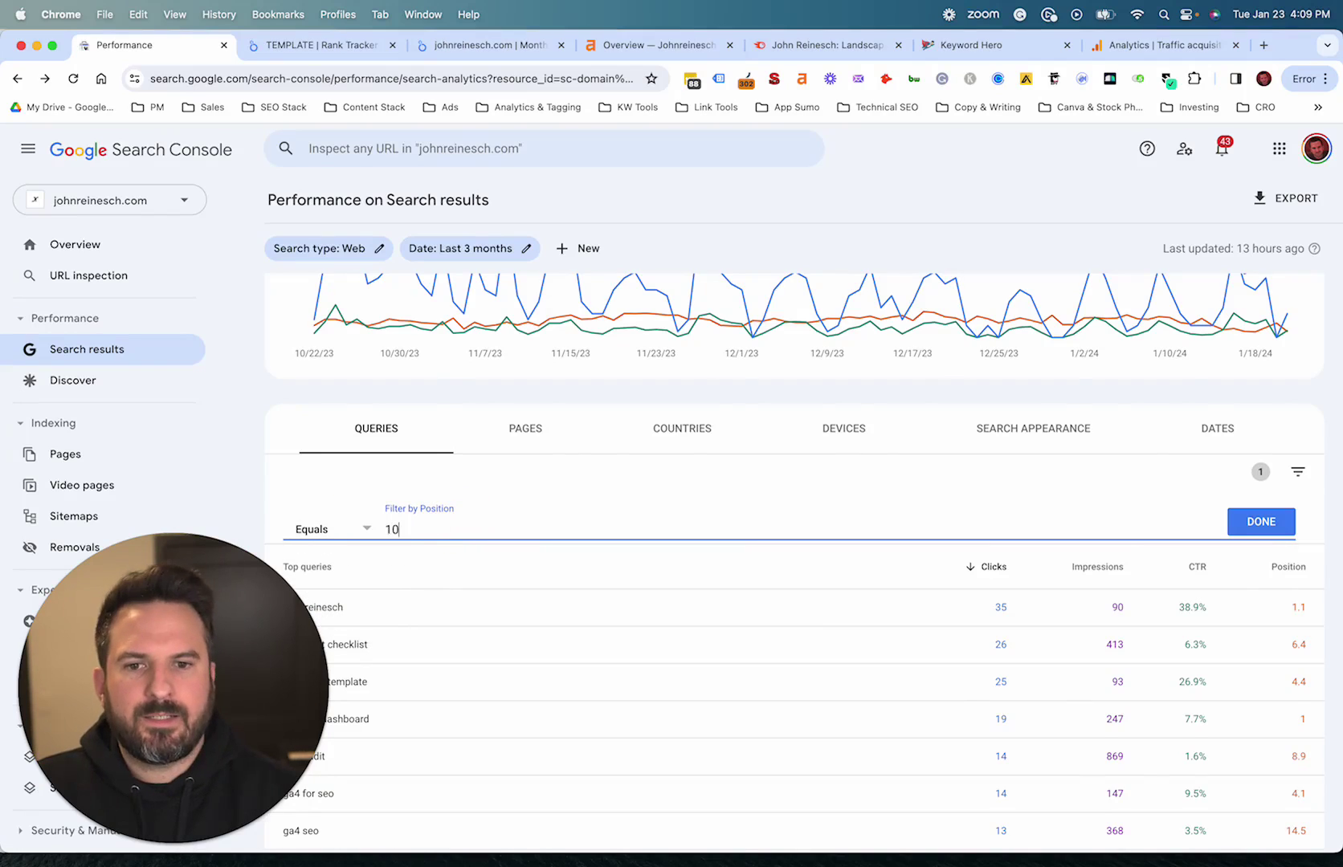
- Change the Position filter's condition to Greater than and apply it to the queries table
left_click_drag(233, 827, 1273, 823)
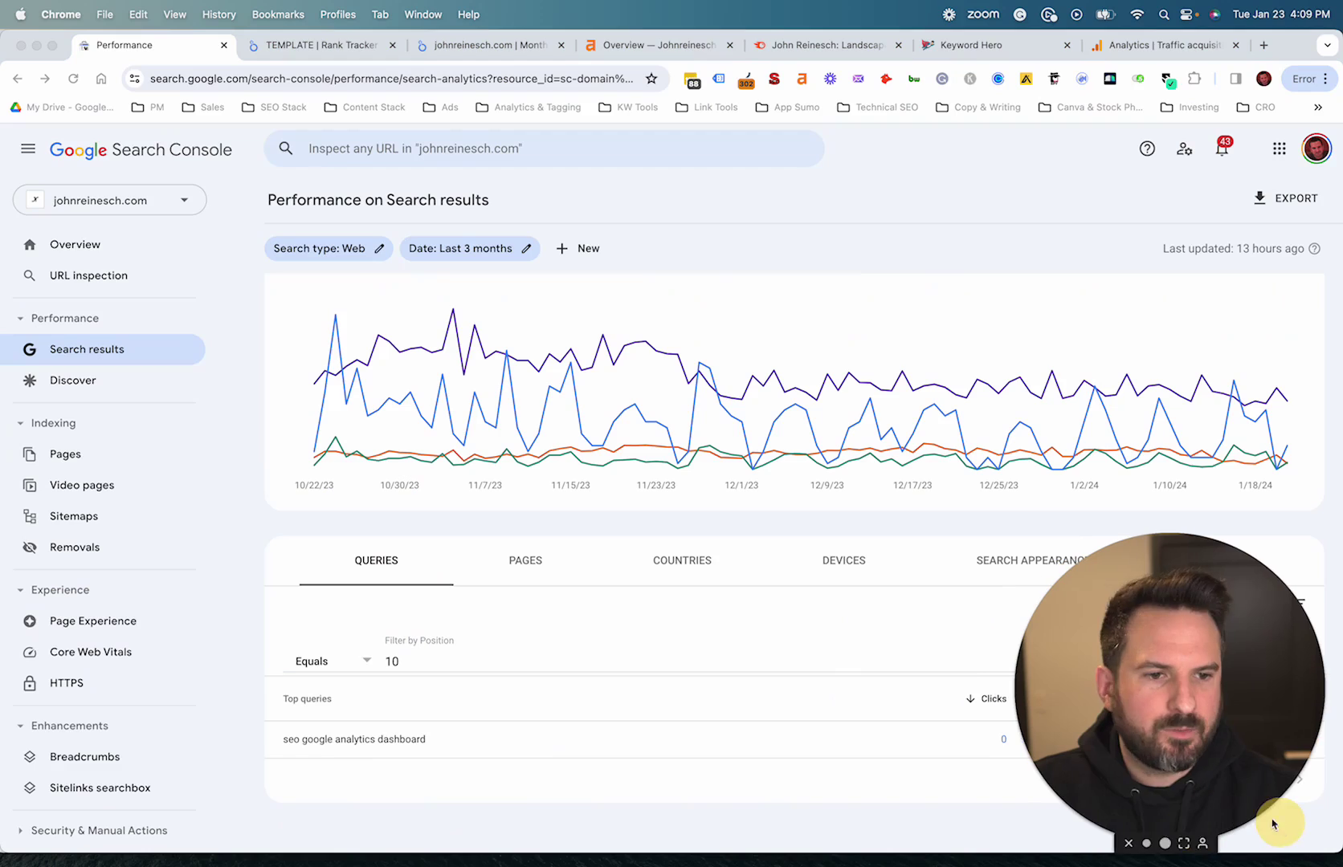
left_click(315, 661)
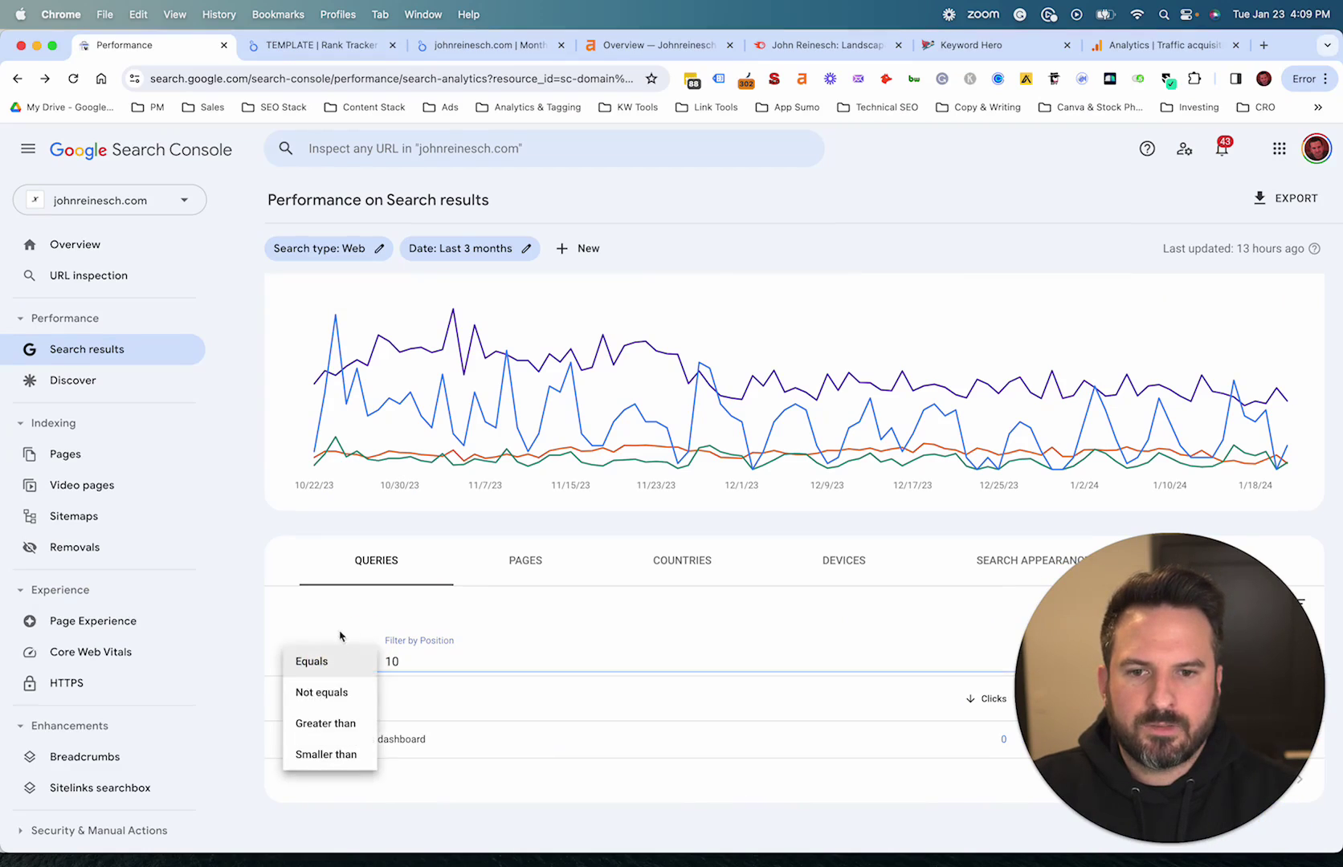
left_click(304, 725)
left_click_drag(1108, 669, 113, 669)
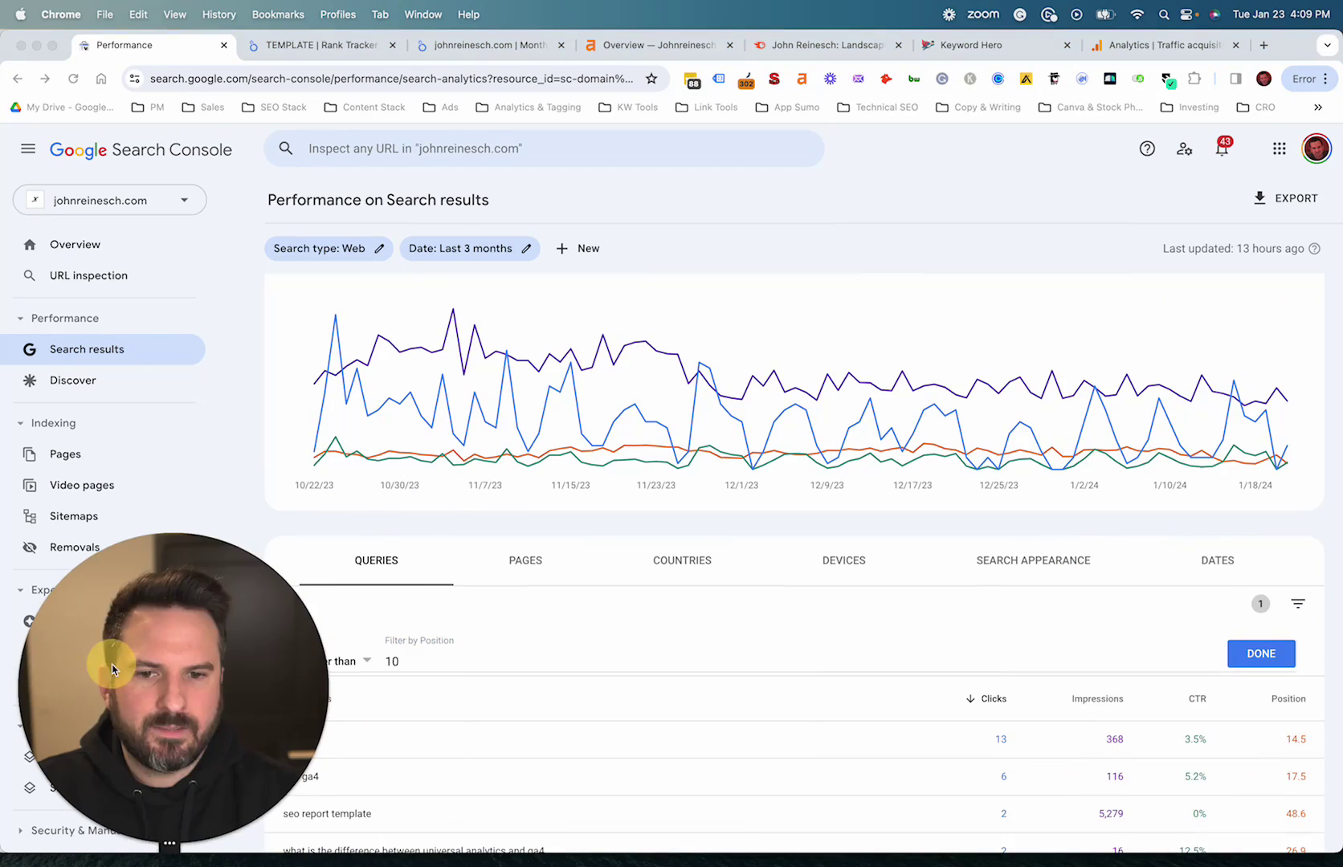
left_click(1261, 653)
- Sort the filtered queries by impressions in descending order
scroll(899, 495, "down", 1)
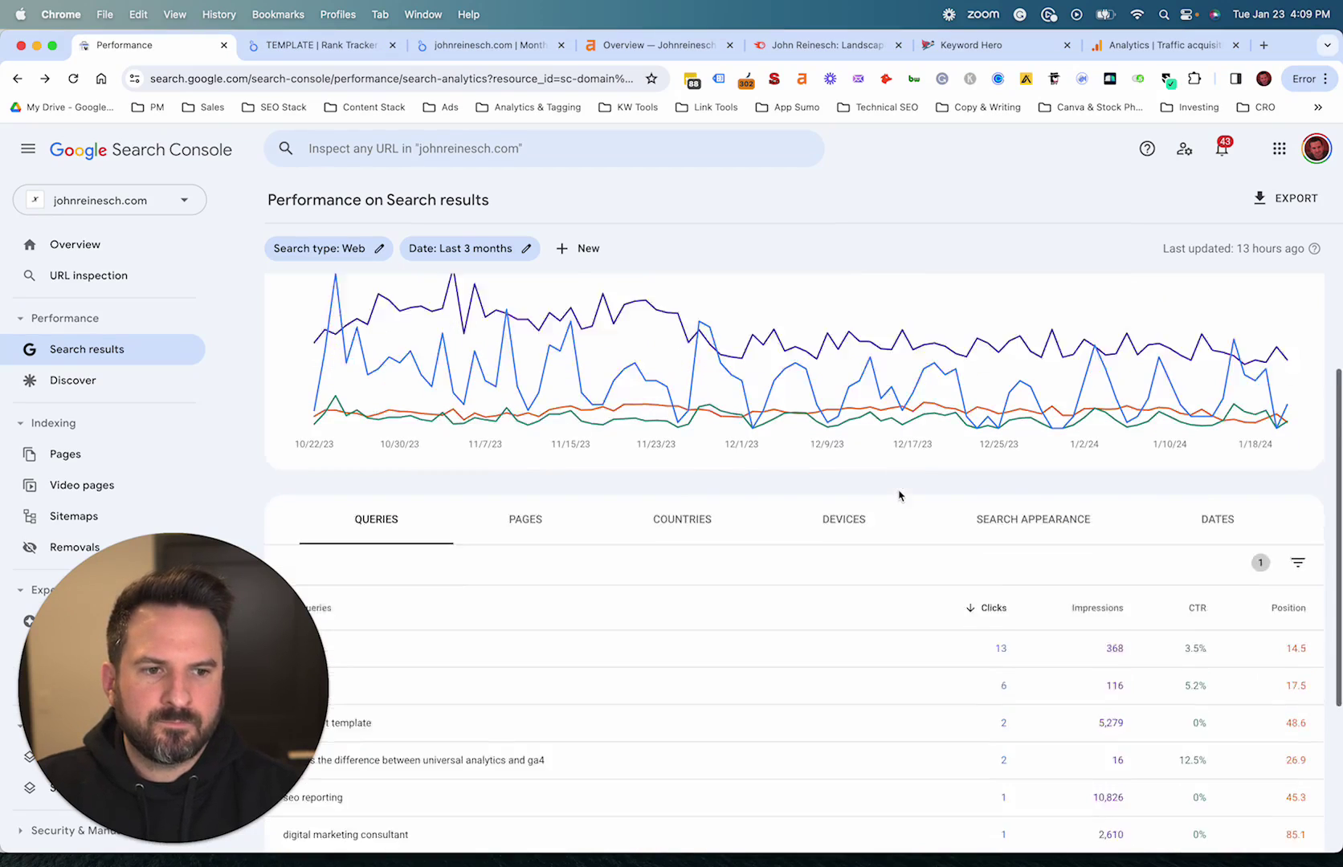
scroll(900, 496, "down", 3)
scroll(1273, 608, "up", 5)
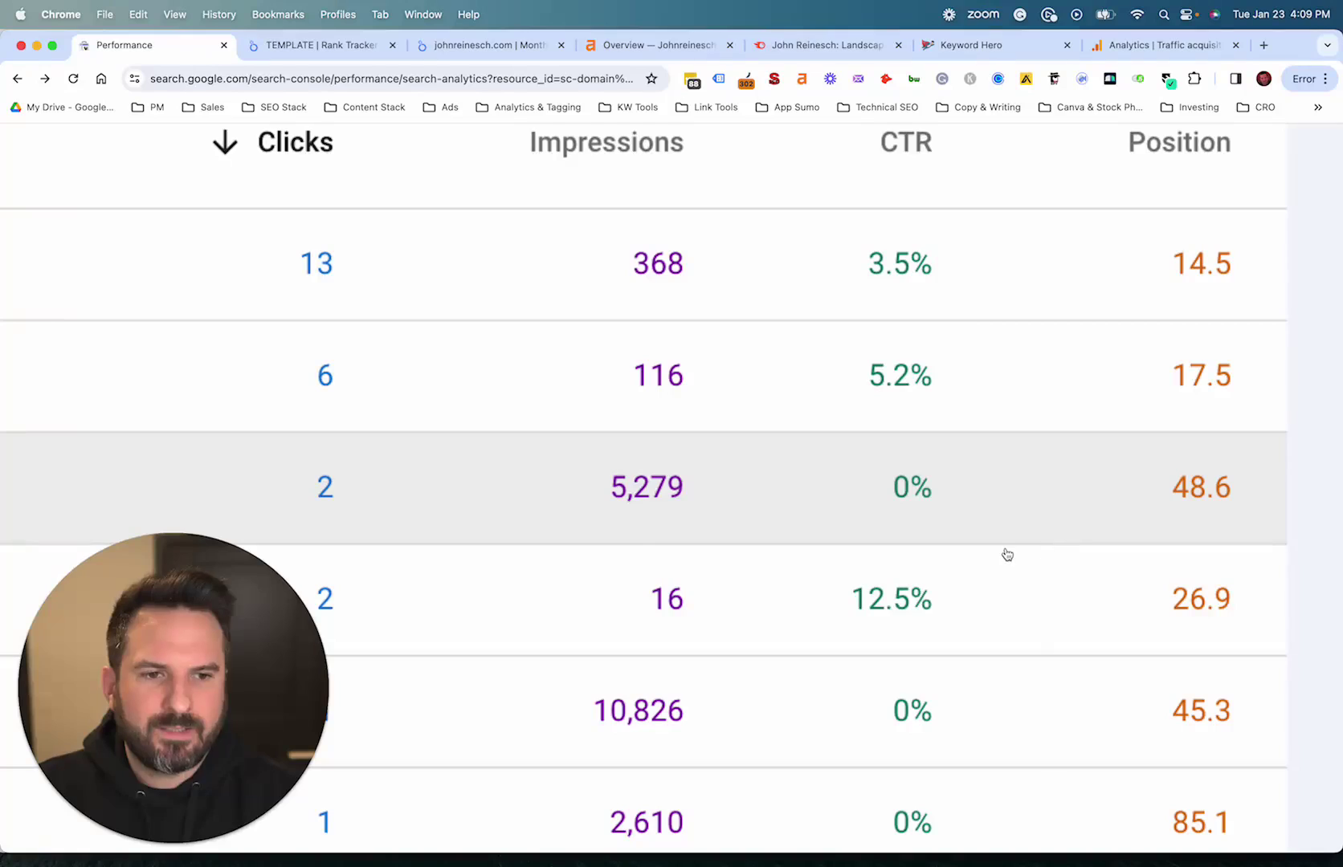
scroll(1007, 554, "down", 5)
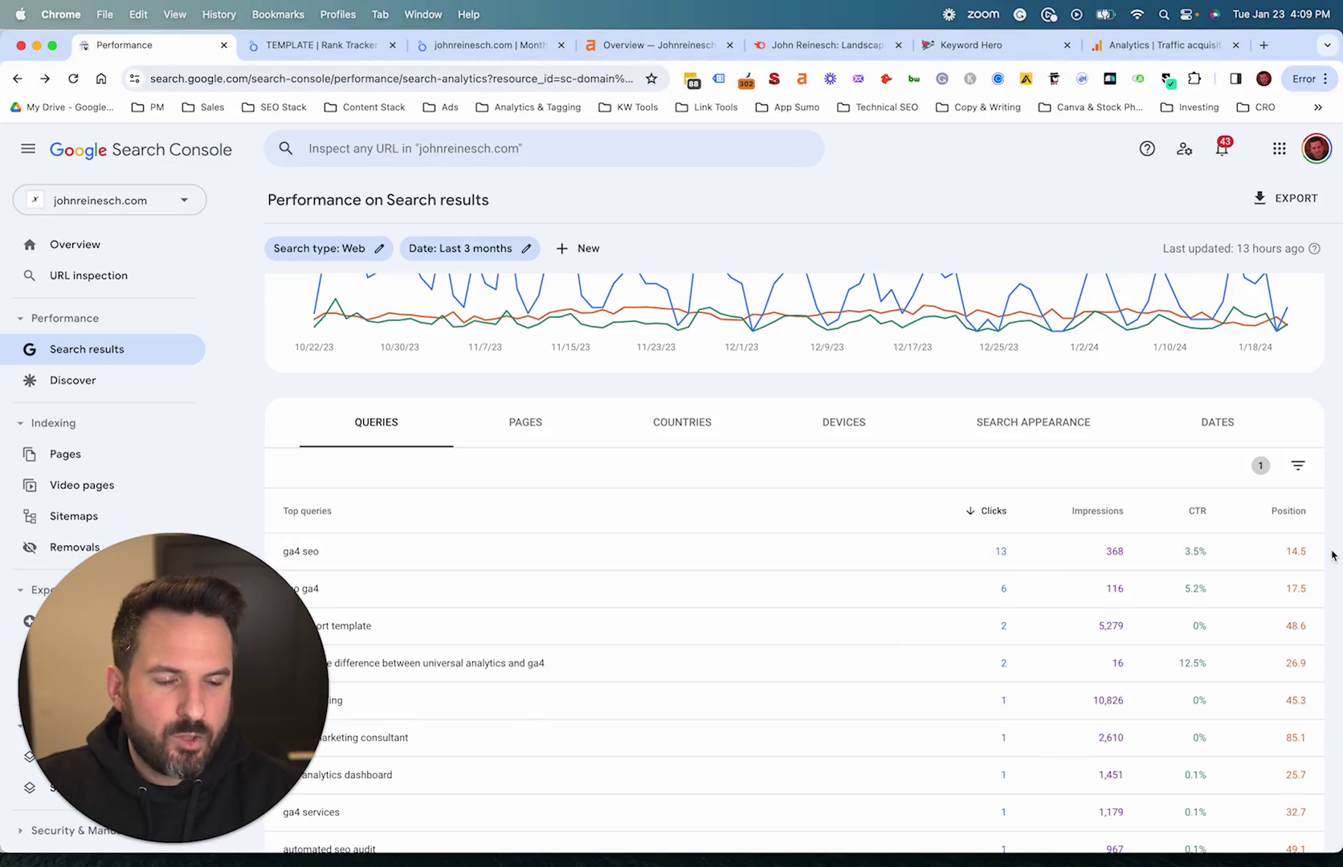
left_click(1098, 512)
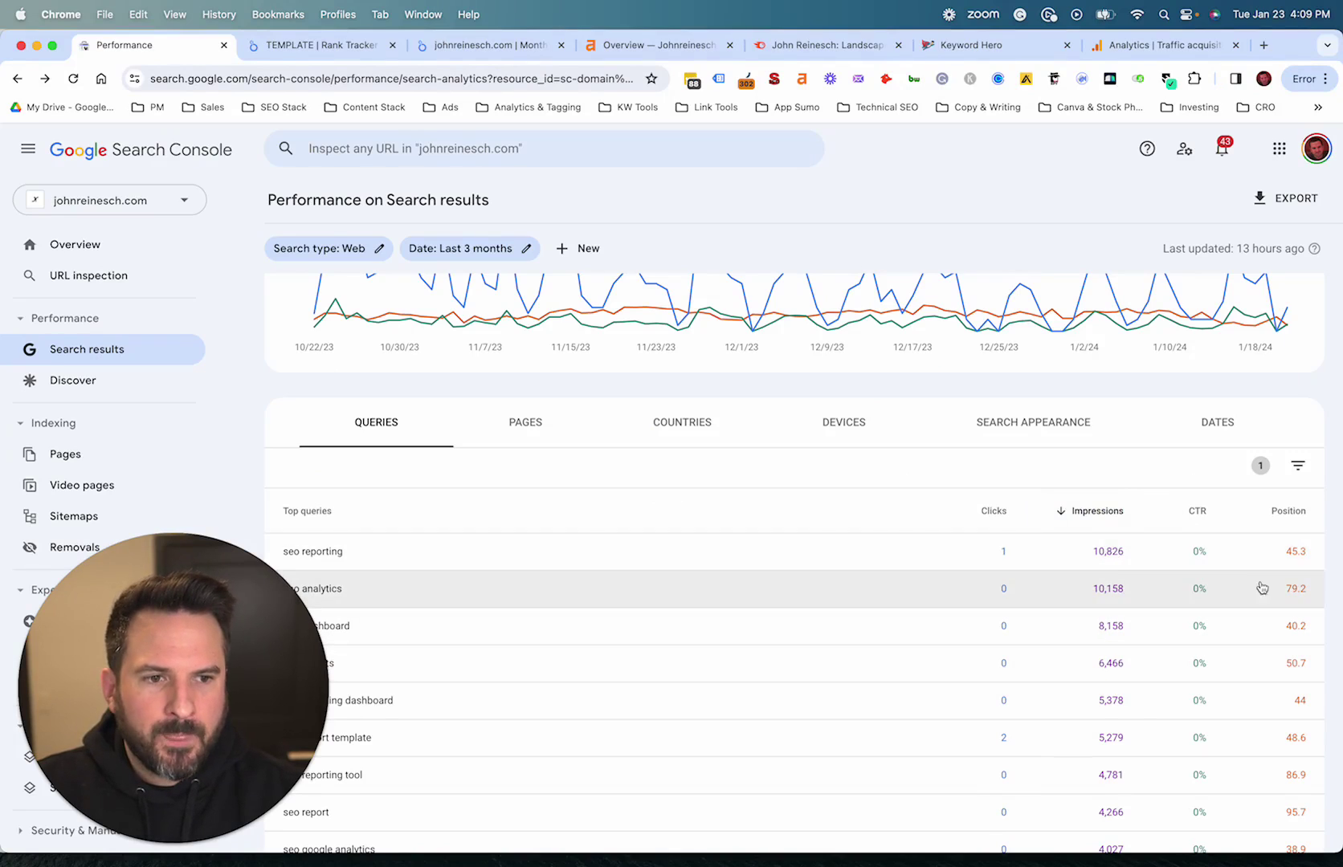
- Sort the filtered queries by position in ascending order and examine the ones ranking just beyond position 10
left_click(1295, 522)
left_click(1281, 514)
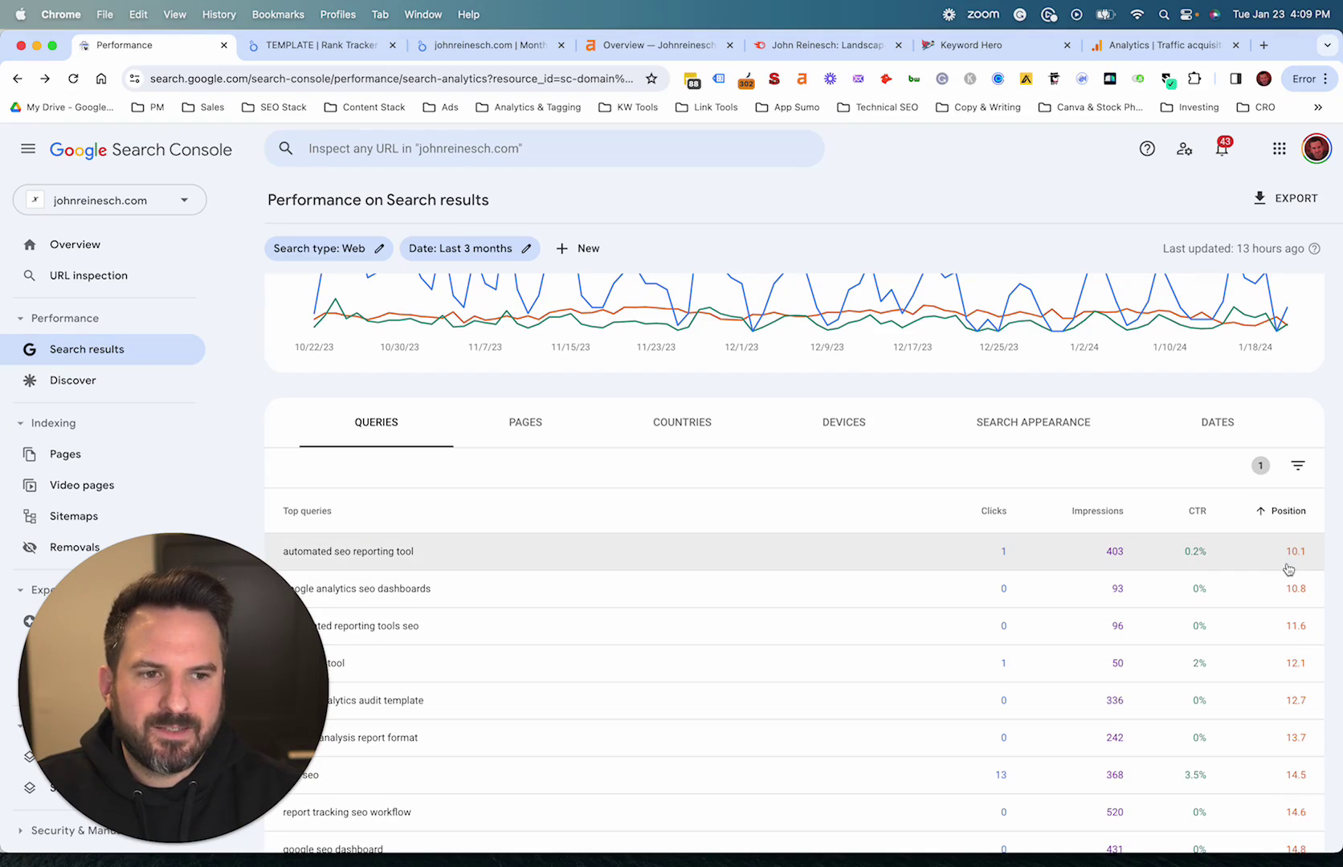
scroll(464, 584, "down", 4)
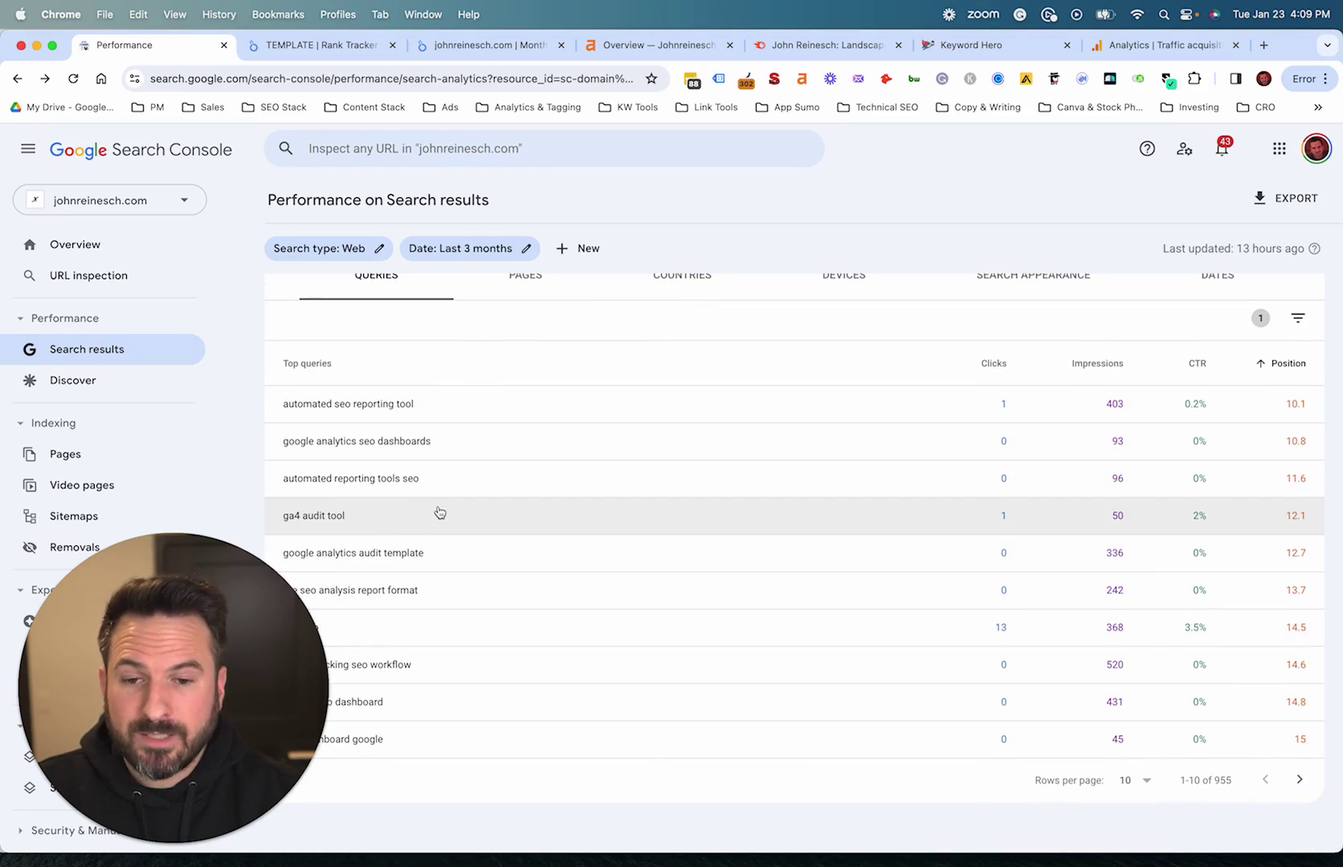
scroll(918, 735, "up", 10)
scroll(998, 749, "down", 8)
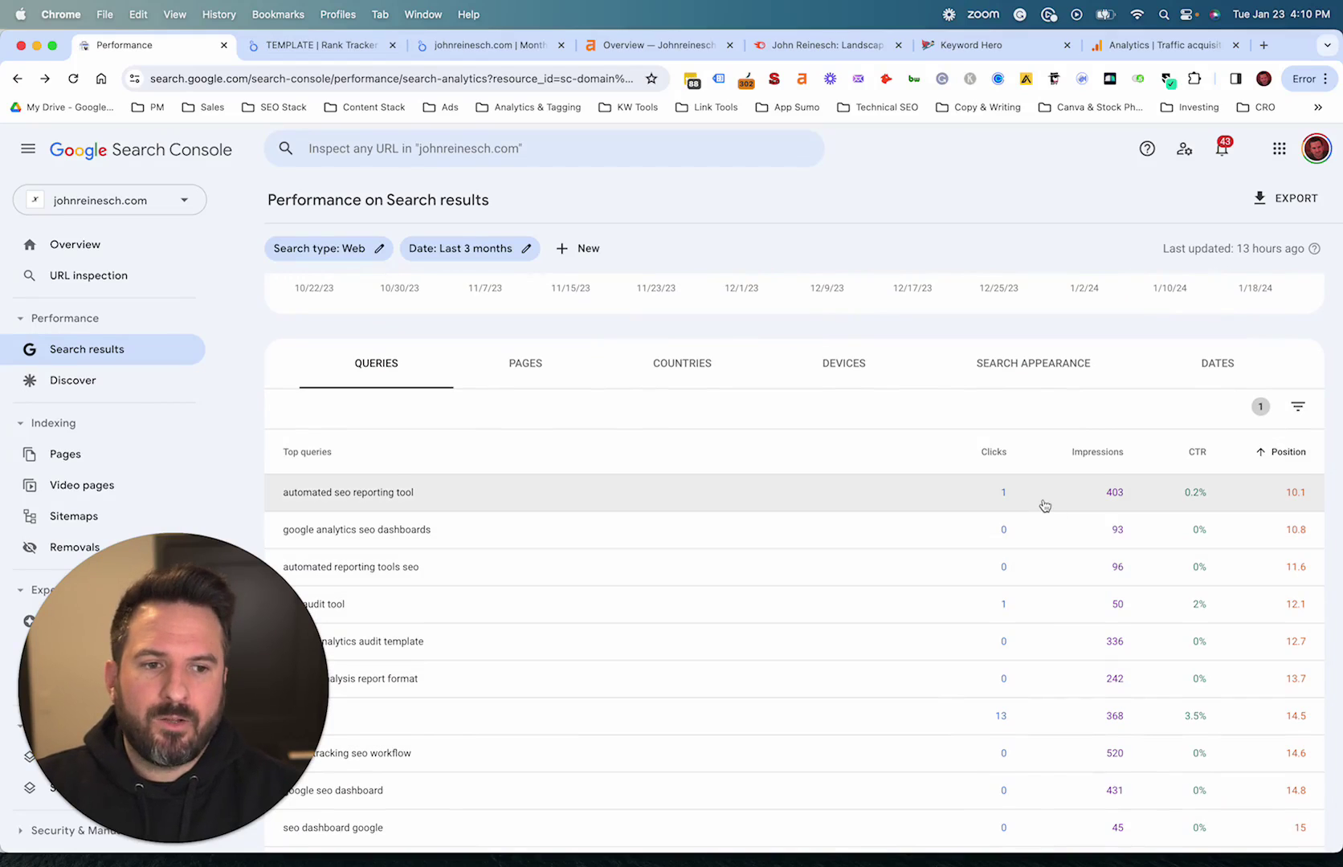
scroll(1080, 562, "down", 2)
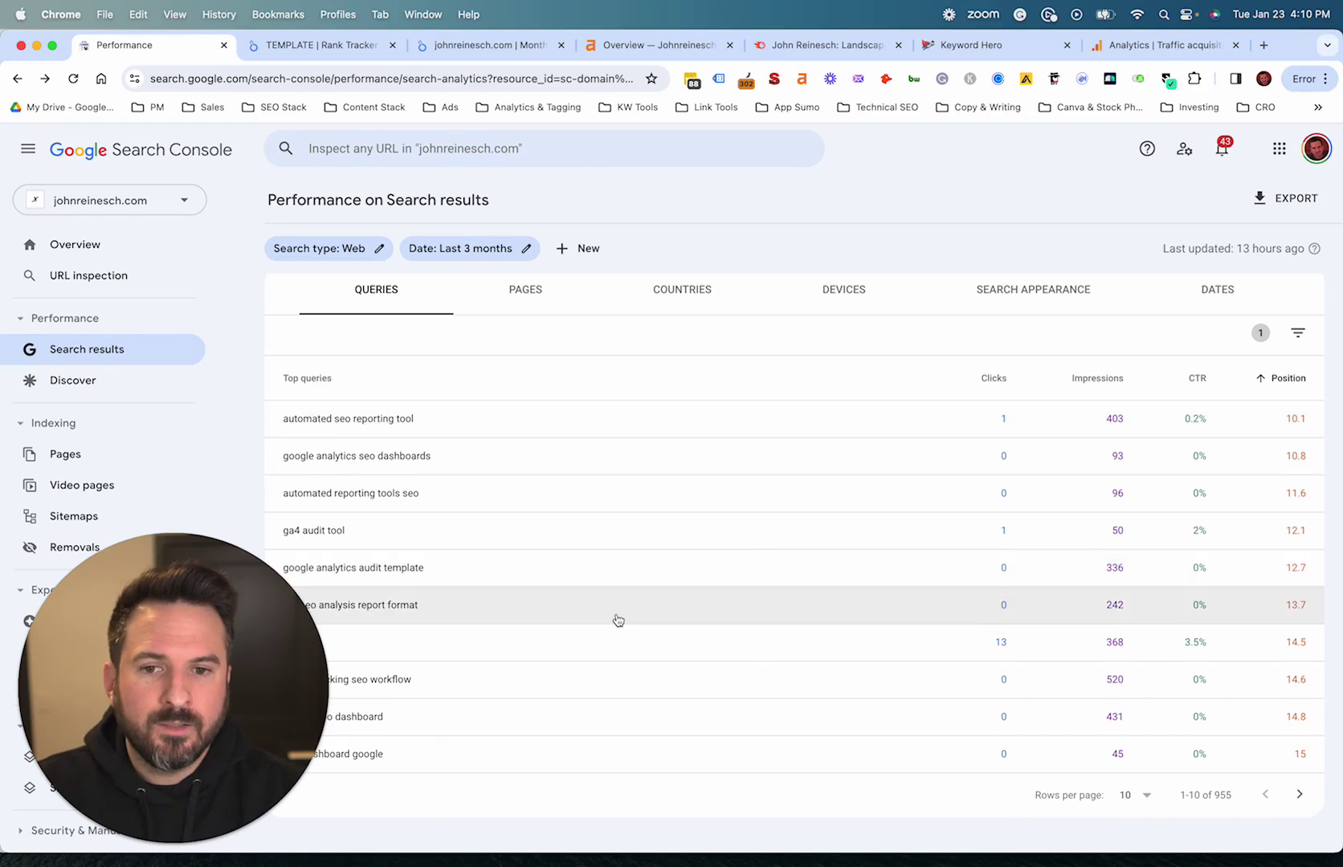
scroll(617, 620, "down", 1)
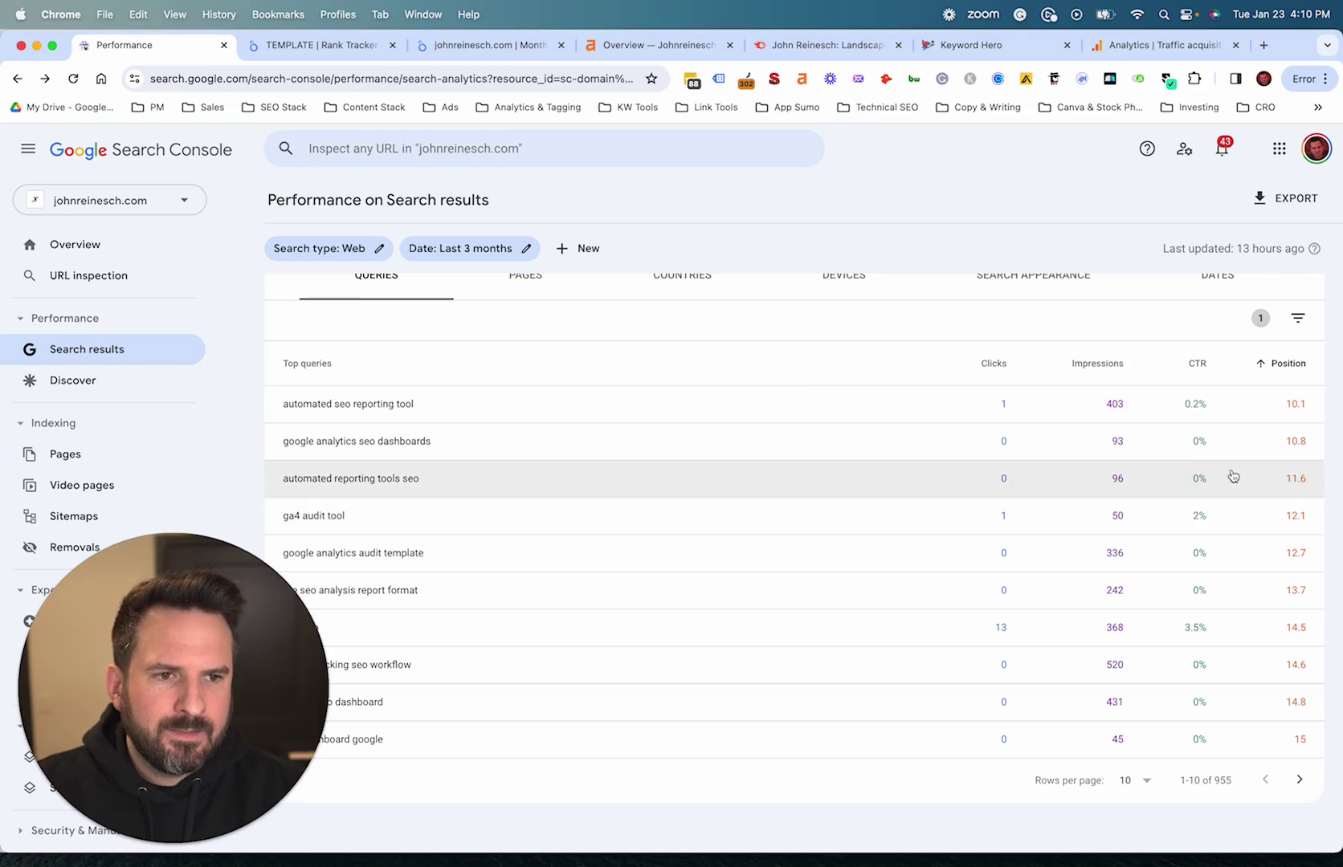
- Re-sort the queries by impressions and drill into "seo analytics" to examine which pages rank for it
left_click(1108, 365)
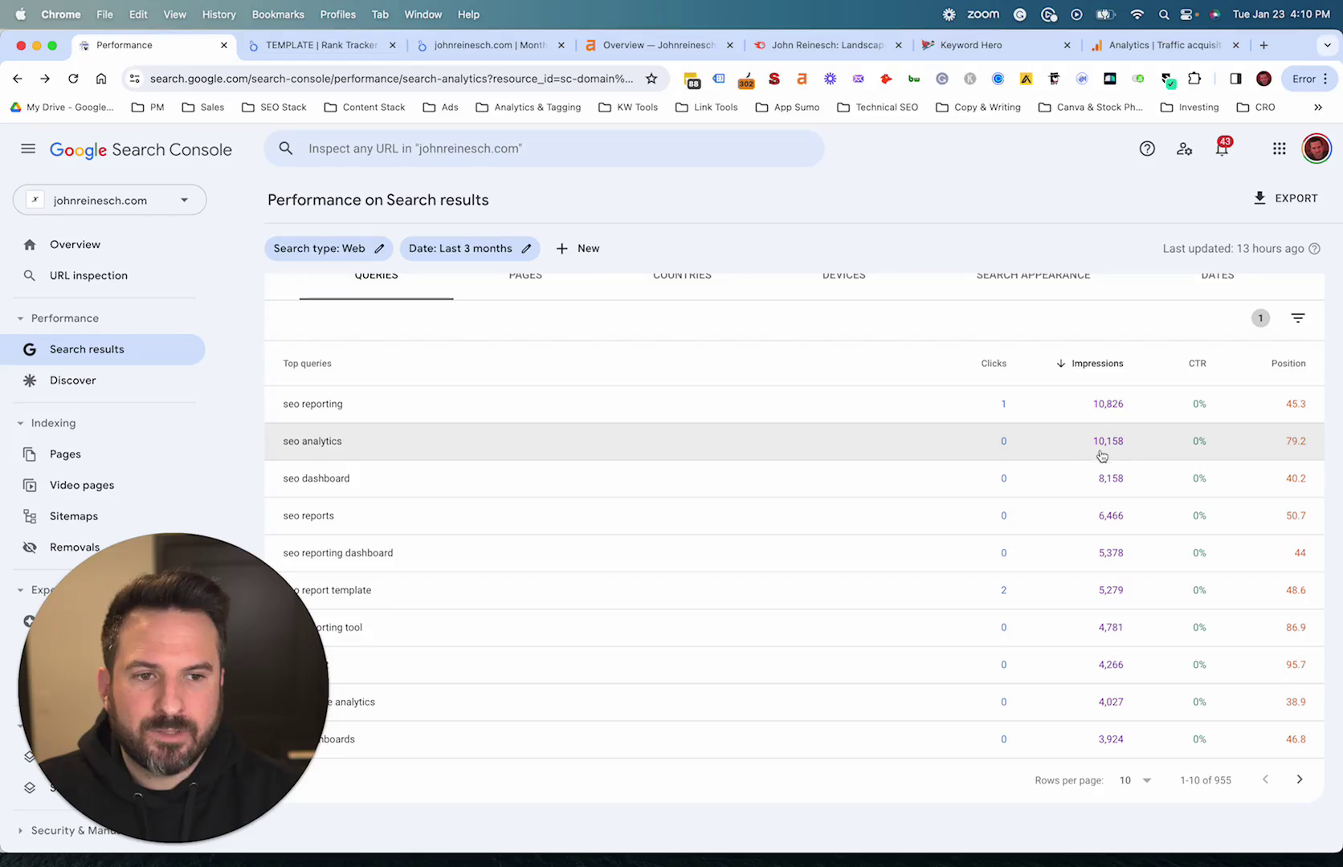
left_click(573, 441)
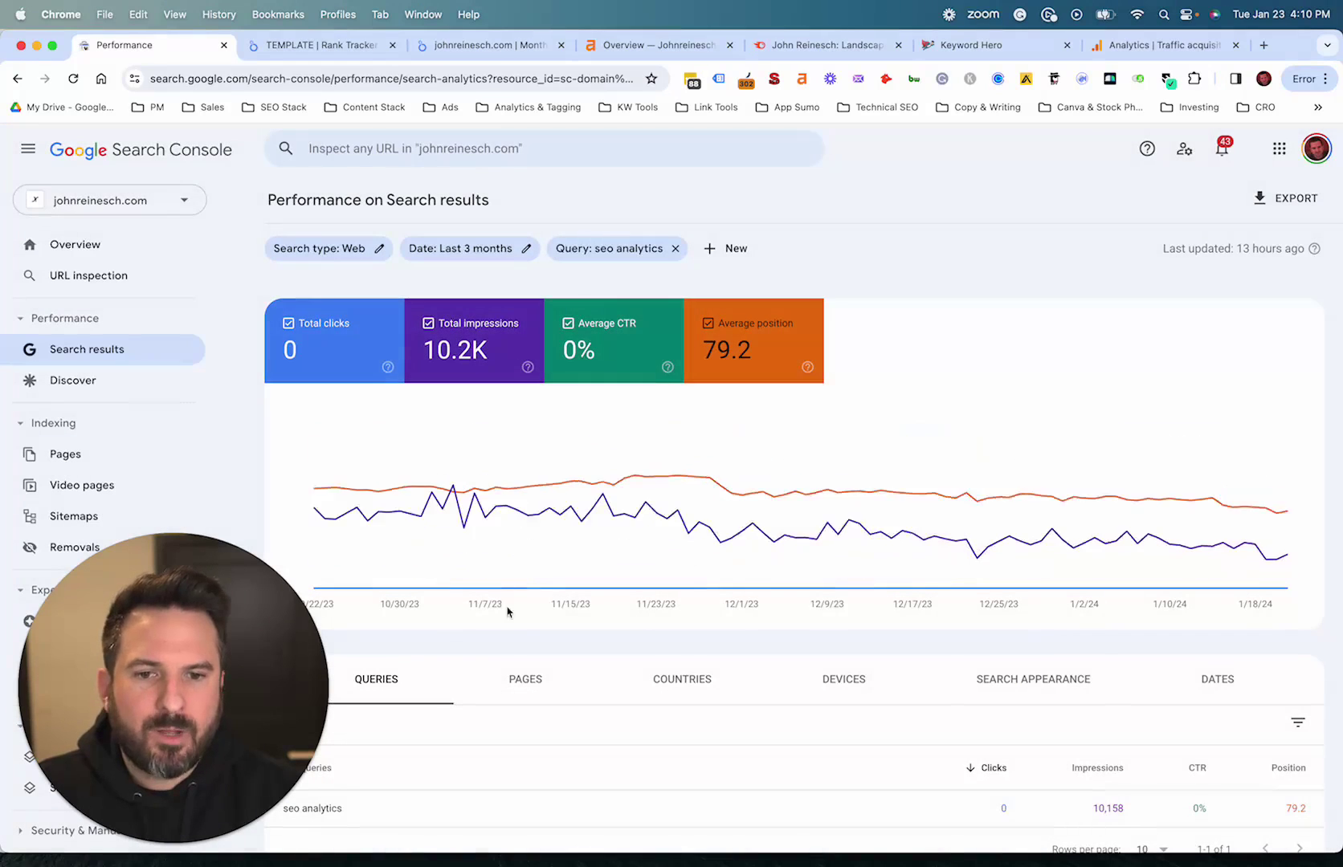
left_click(528, 677)
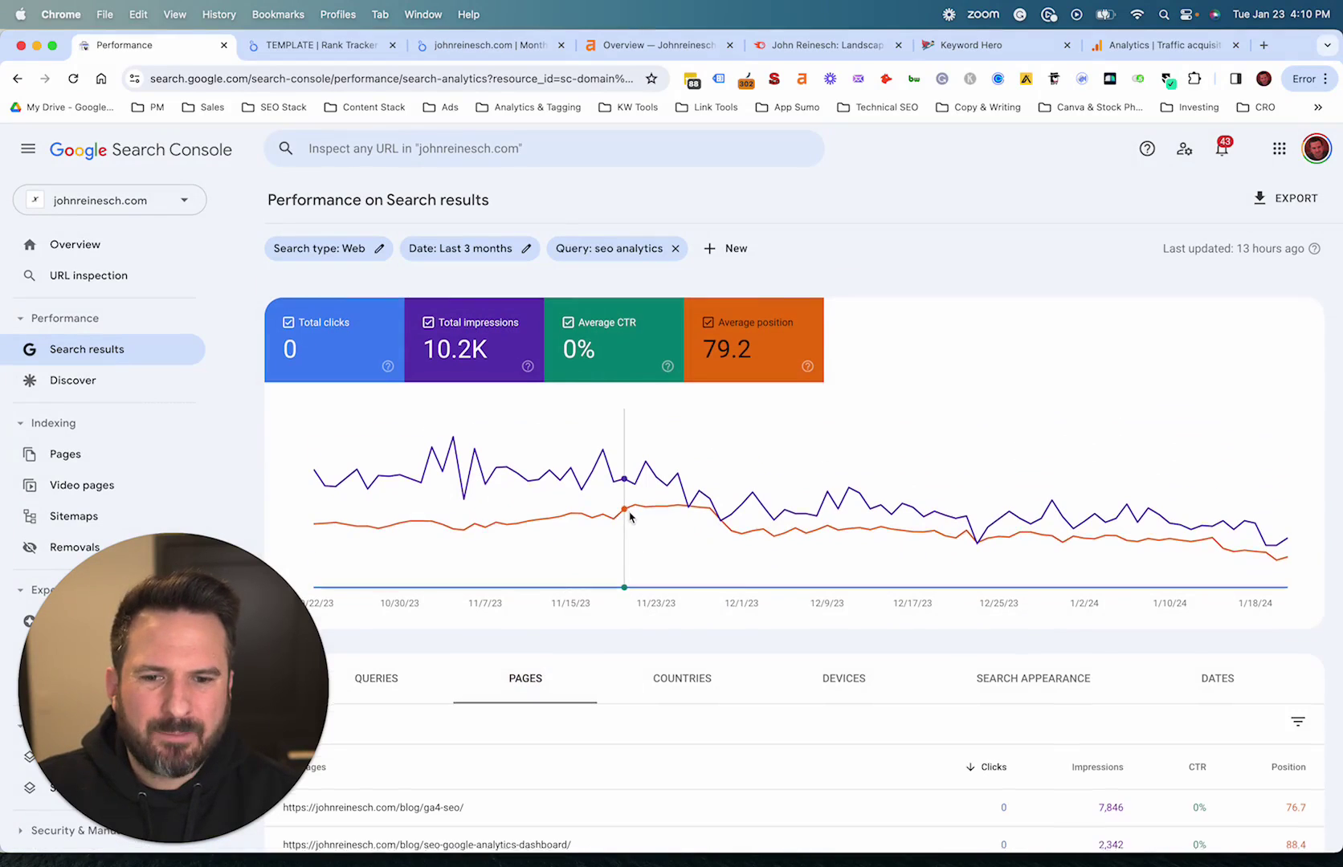
scroll(630, 516, "down", 3)
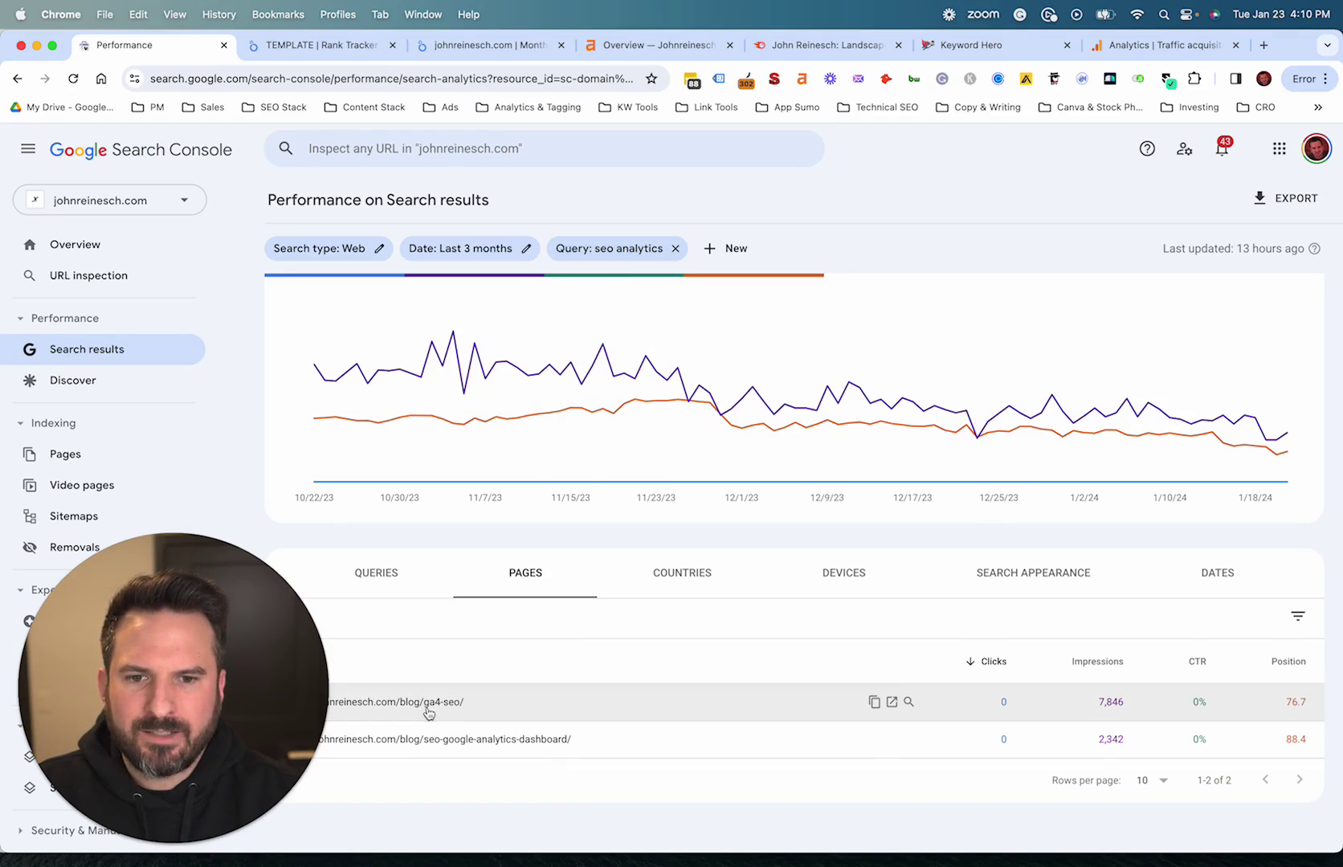
- Return to the filtered query list and drill into "seo reports" to list the pages ranking for it
left_click(18, 79)
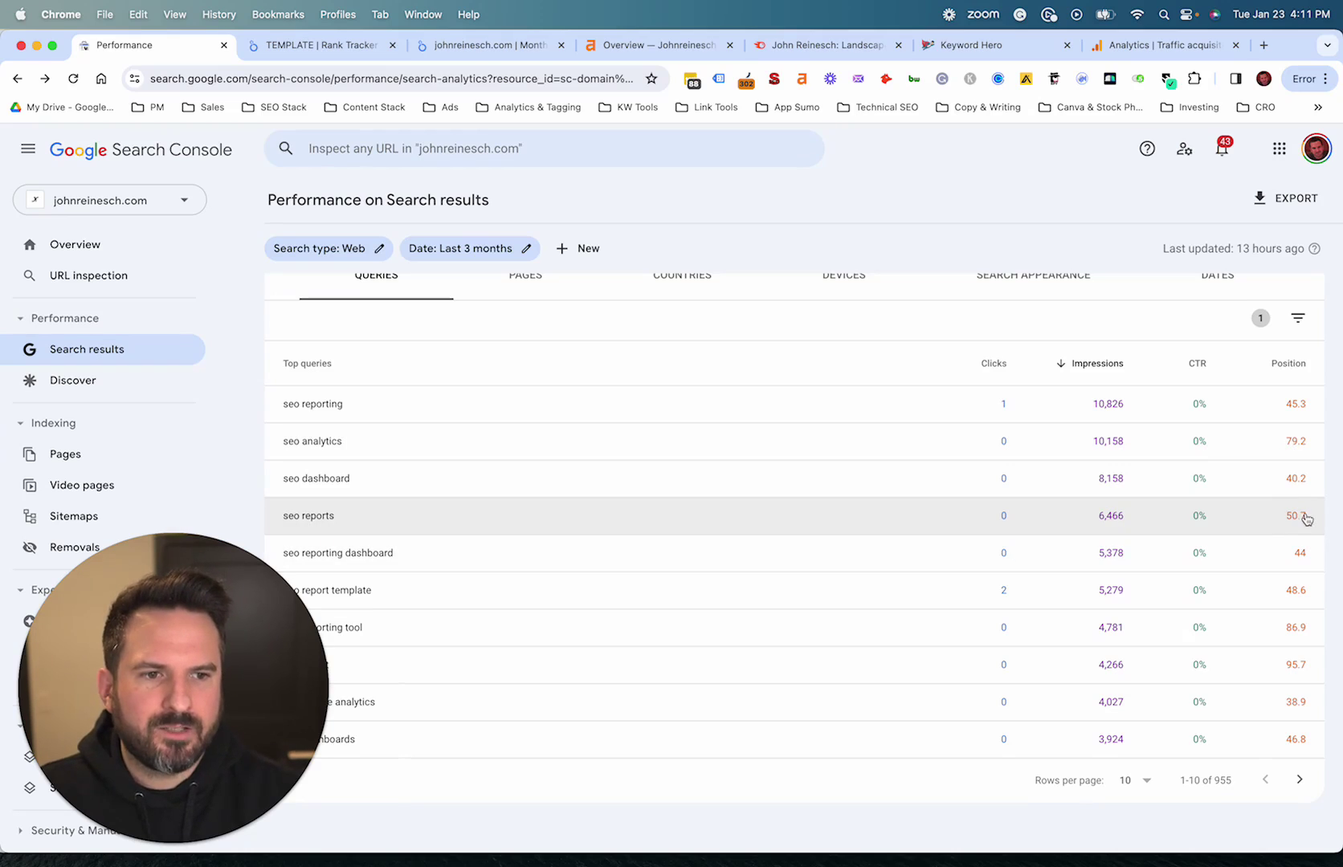
left_click(431, 520)
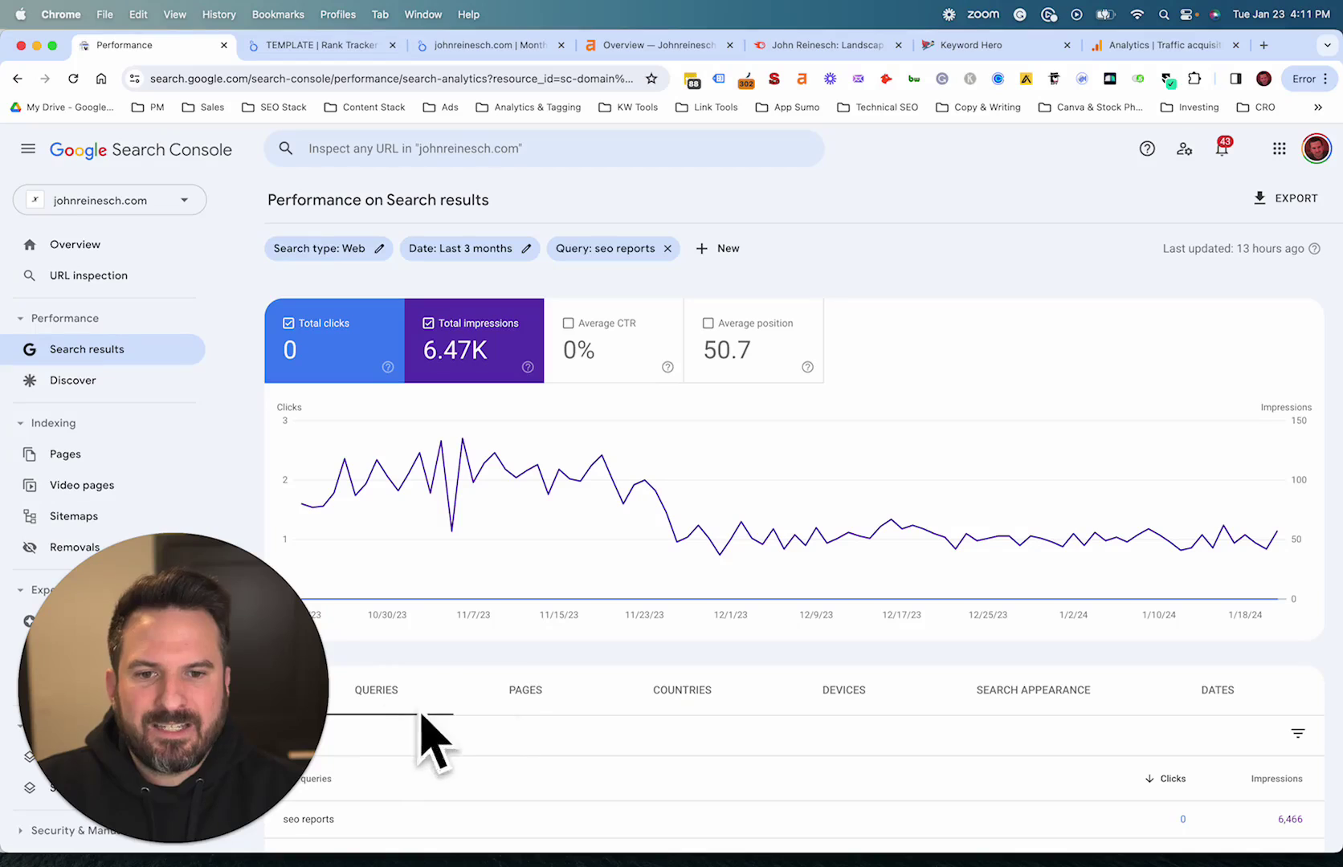
left_click(526, 693)
scroll(743, 558, "down", 3)
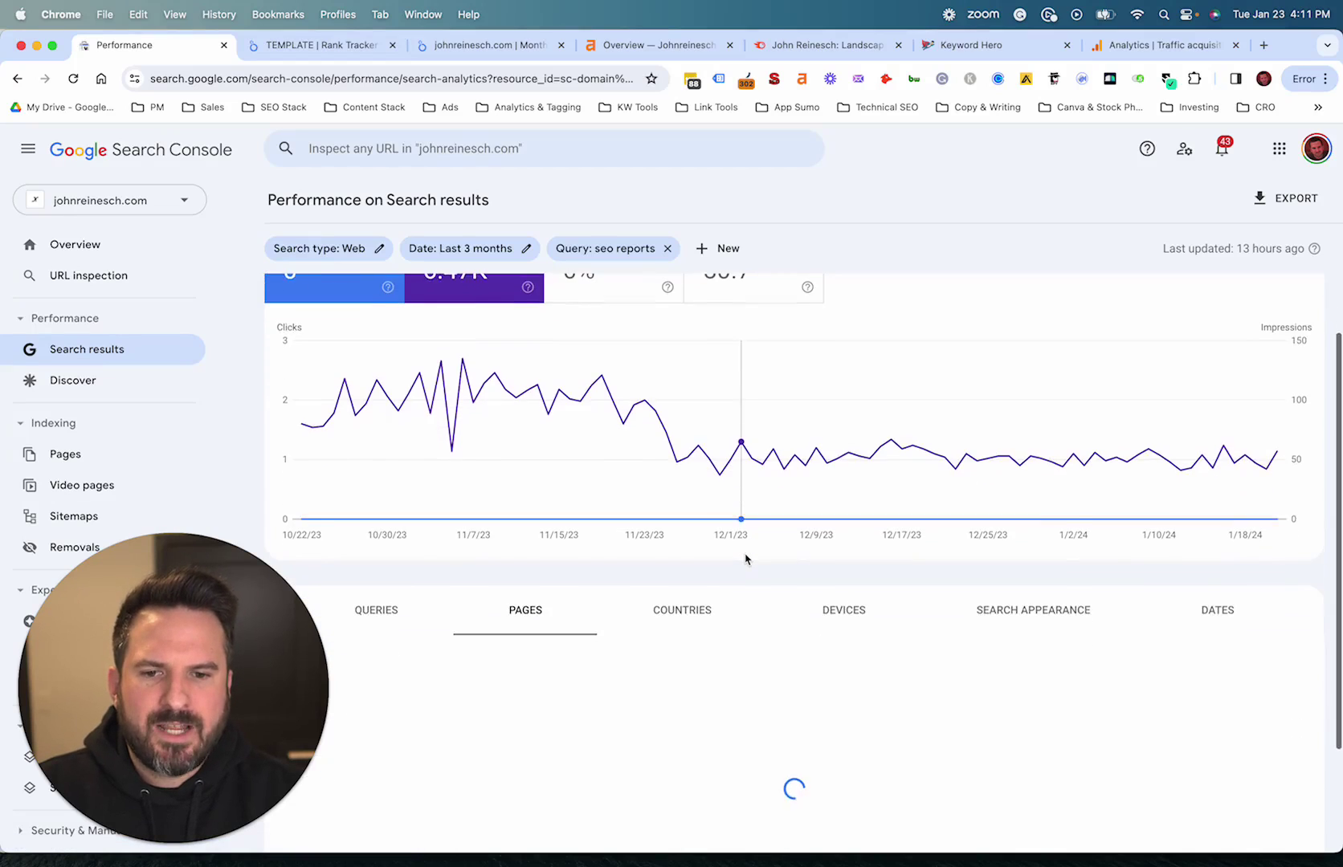
scroll(611, 339, "up", 3)
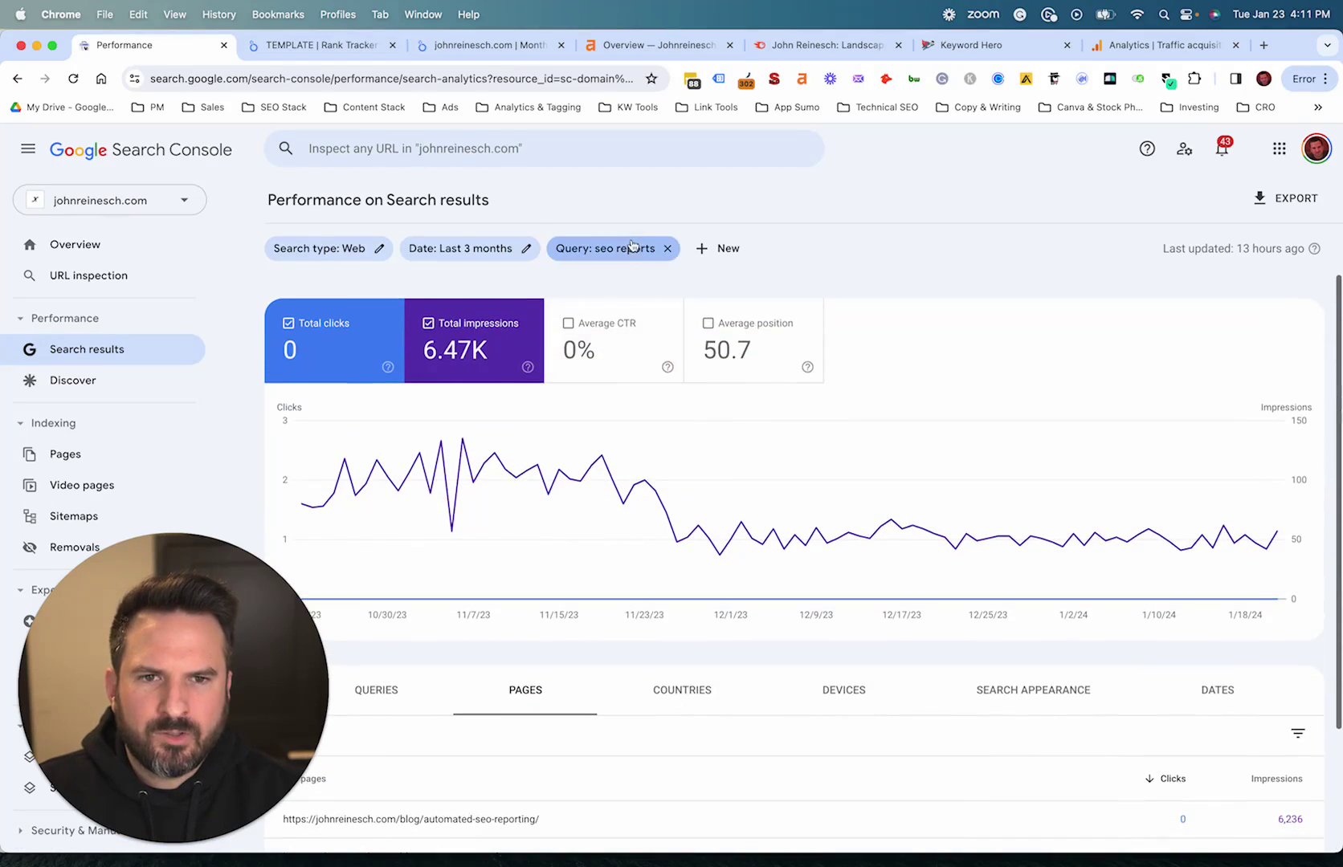
- Check the pages ranking for "seo reports" and clear that query filter to return to the list of queries
scroll(538, 481, "down", 3)
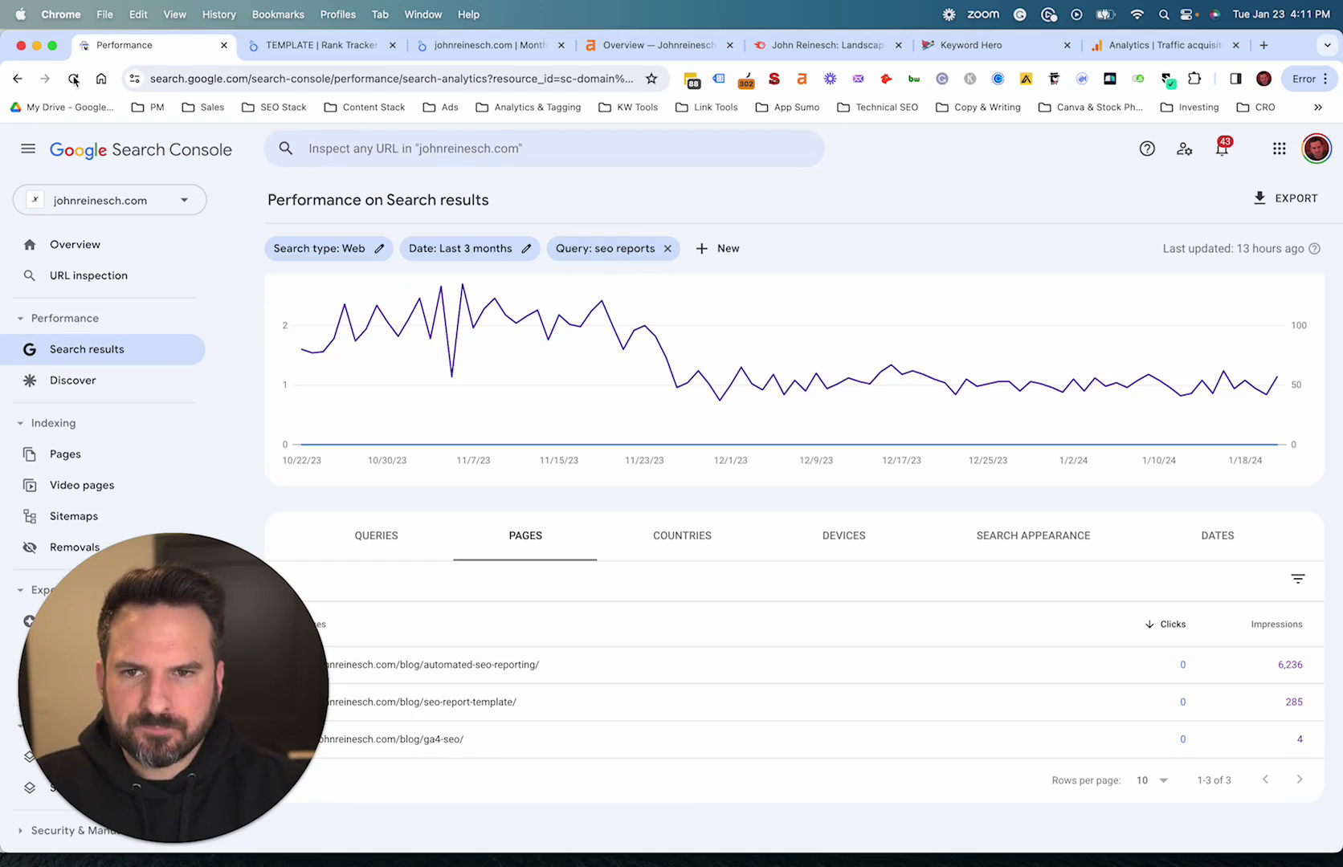
left_click(15, 79)
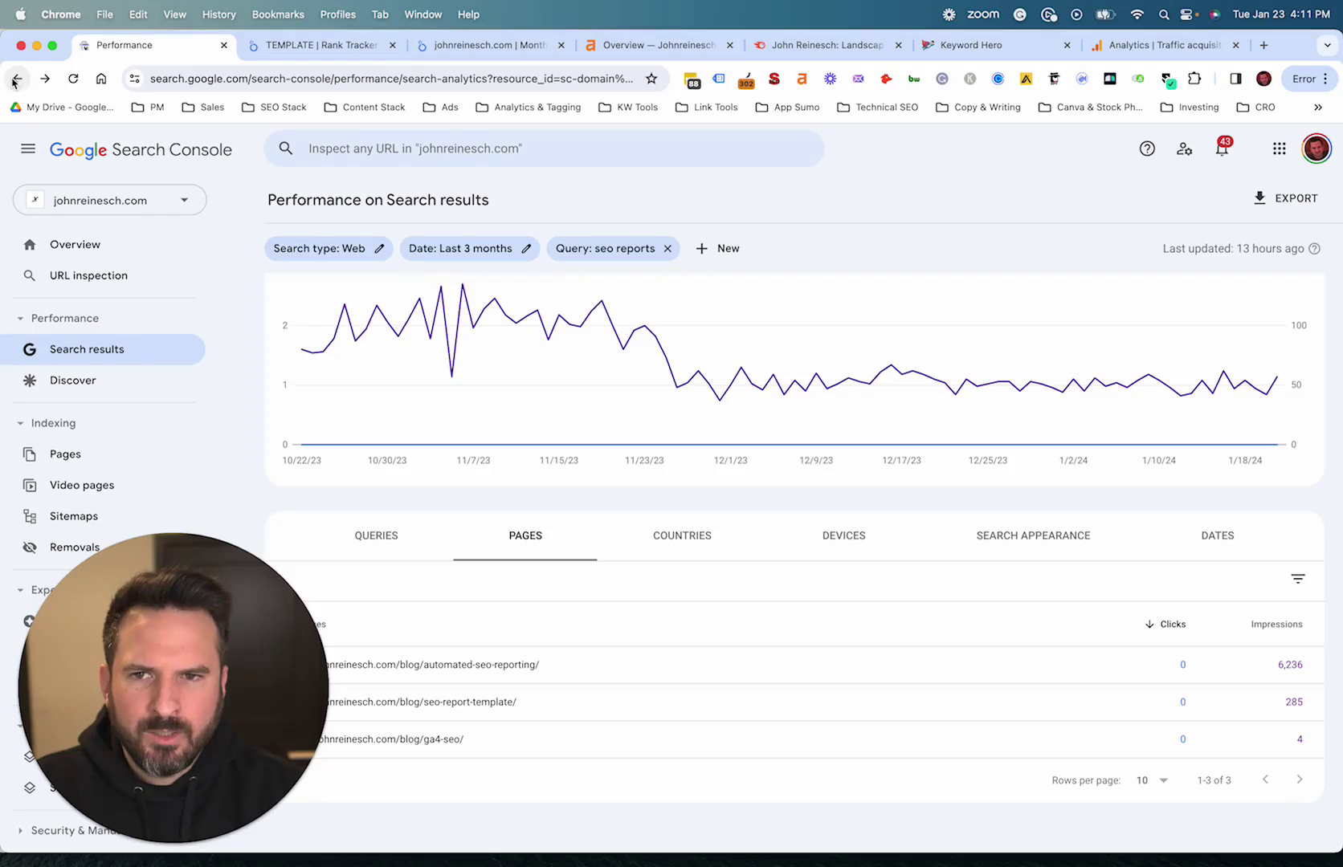
left_click(667, 248)
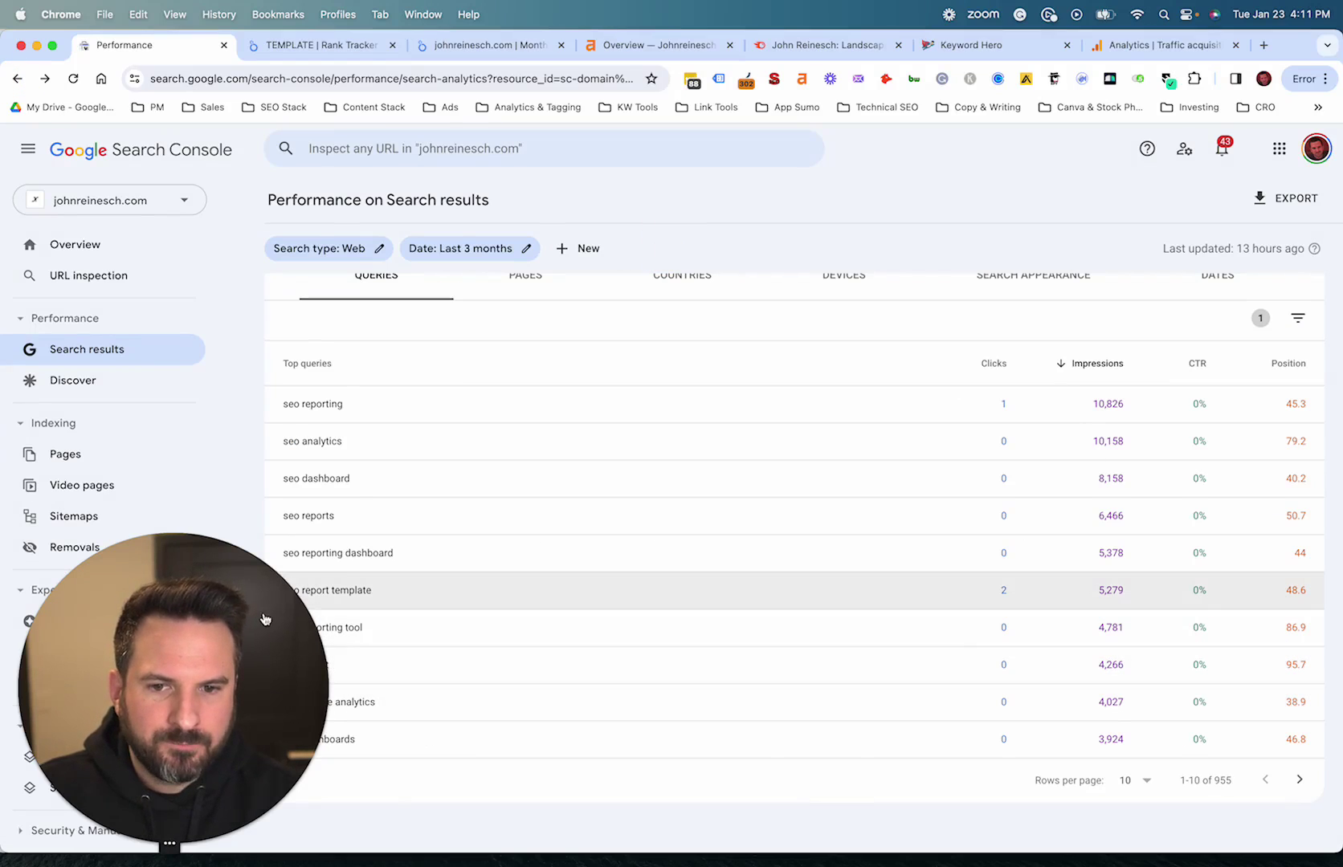
- Page ahead to queries 21-30 of the impressions-sorted list and examine their impressions and average positions
left_click_drag(255, 622, 287, 336)
left_click(677, 797)
left_click(1299, 780)
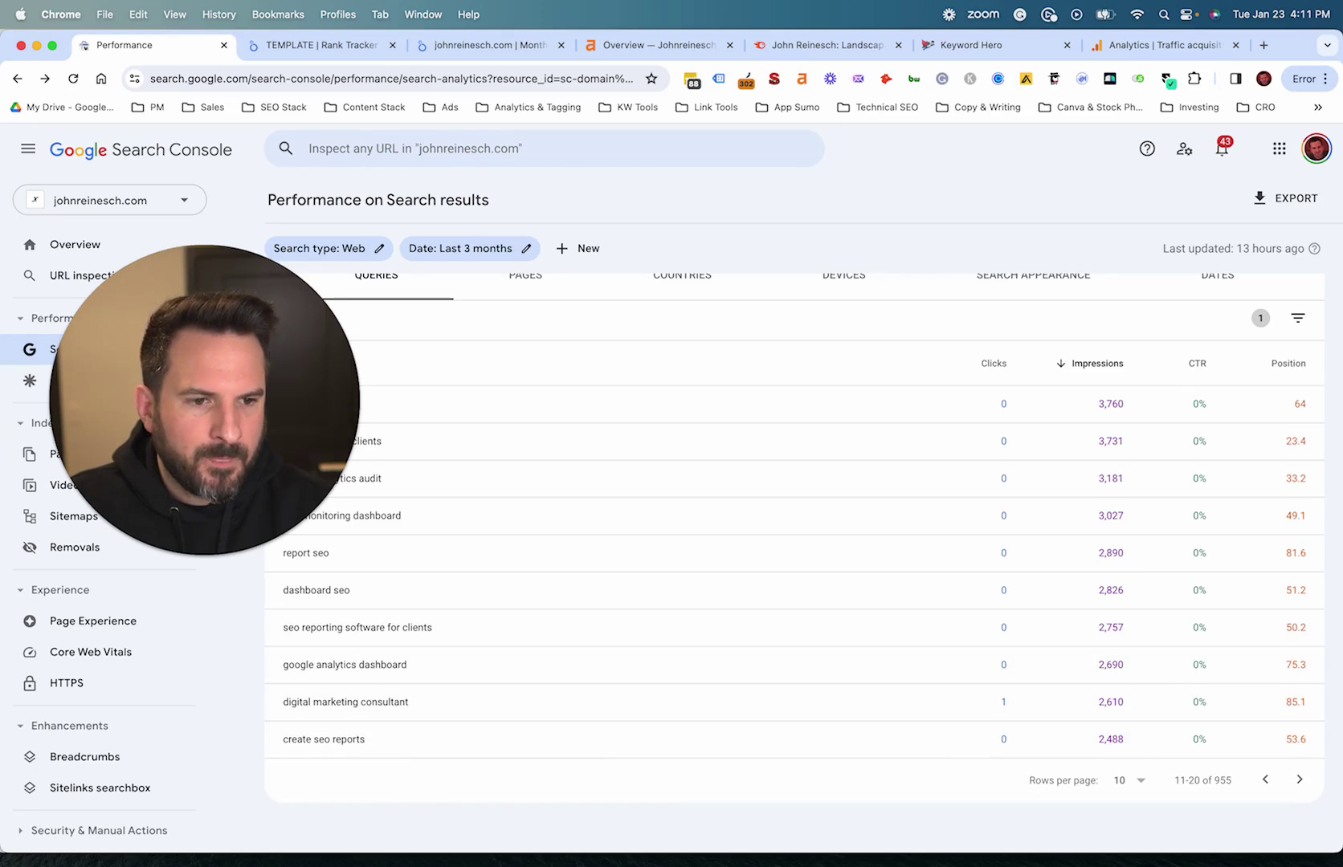
left_click(1298, 786)
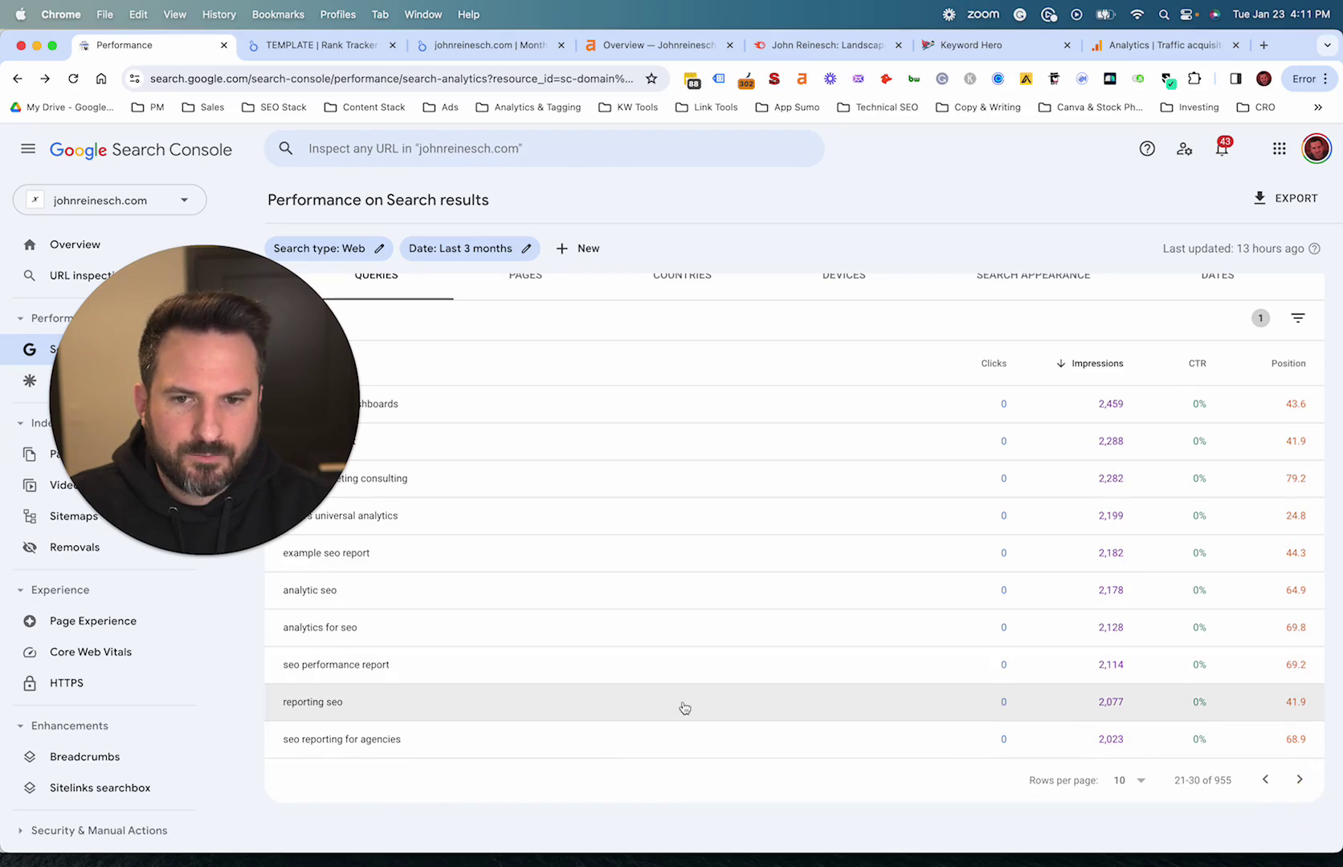
scroll(542, 584, "up", 2)
scroll(542, 584, "down", 3)
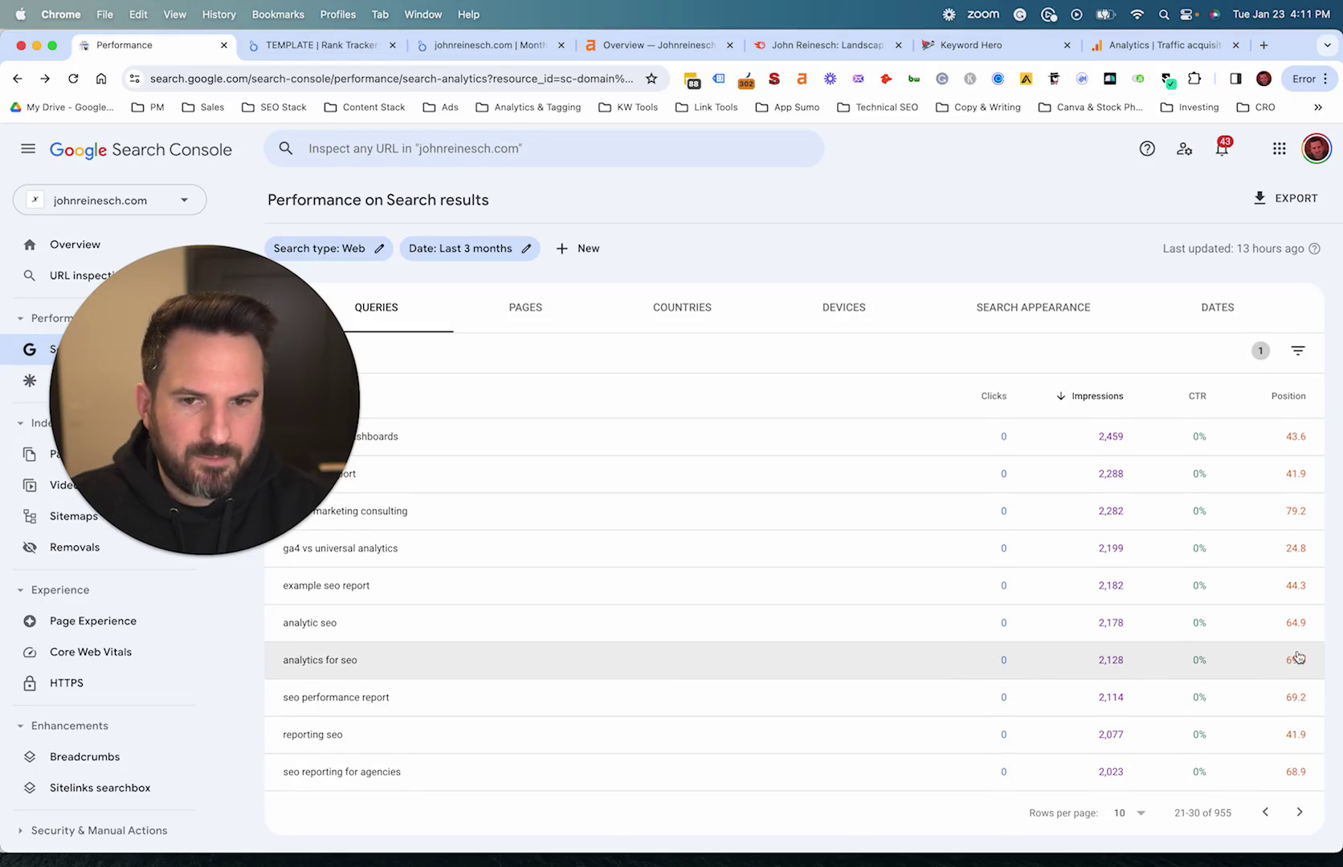
scroll(544, 644, "up", 2)
scroll(581, 706, "down", 1)
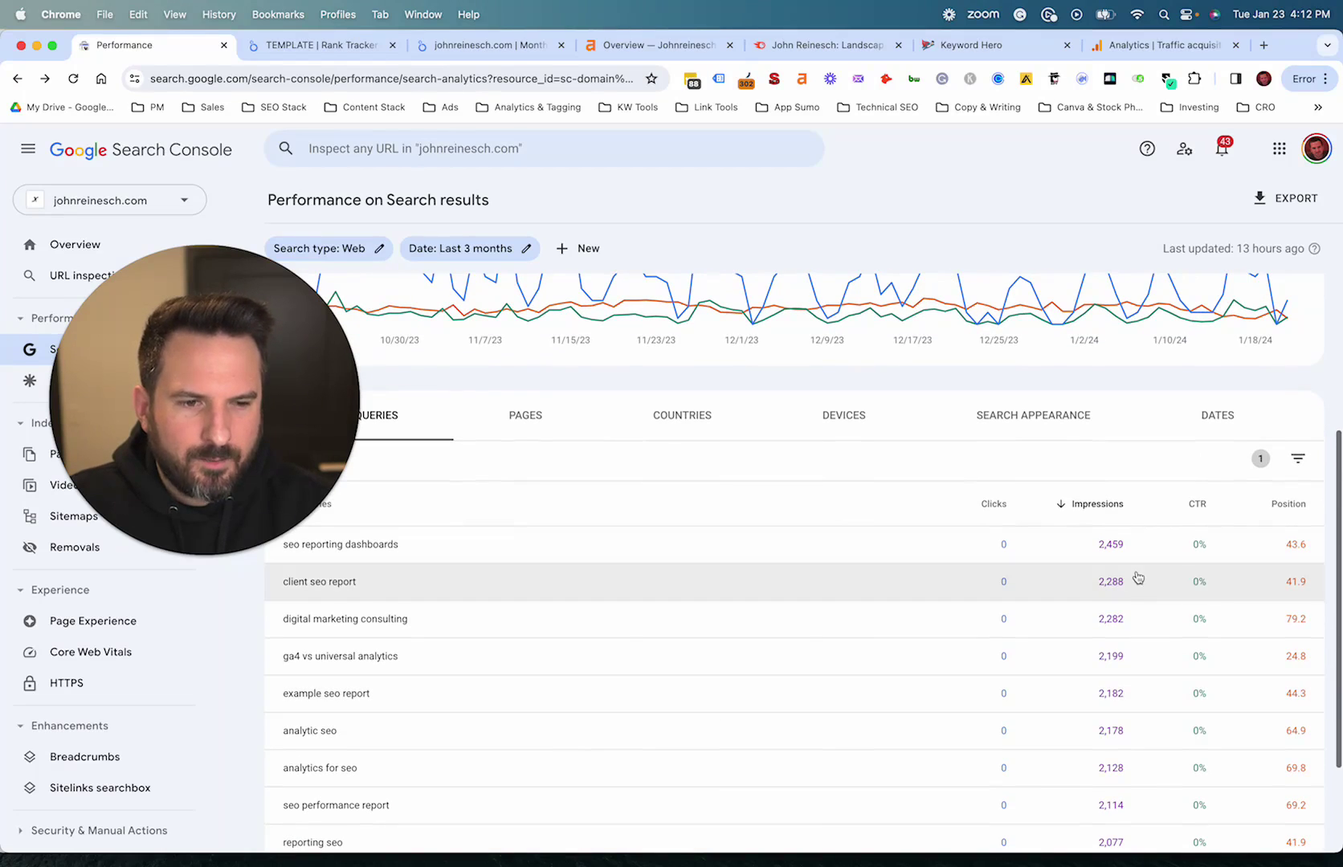
scroll(699, 615, "down", 2)
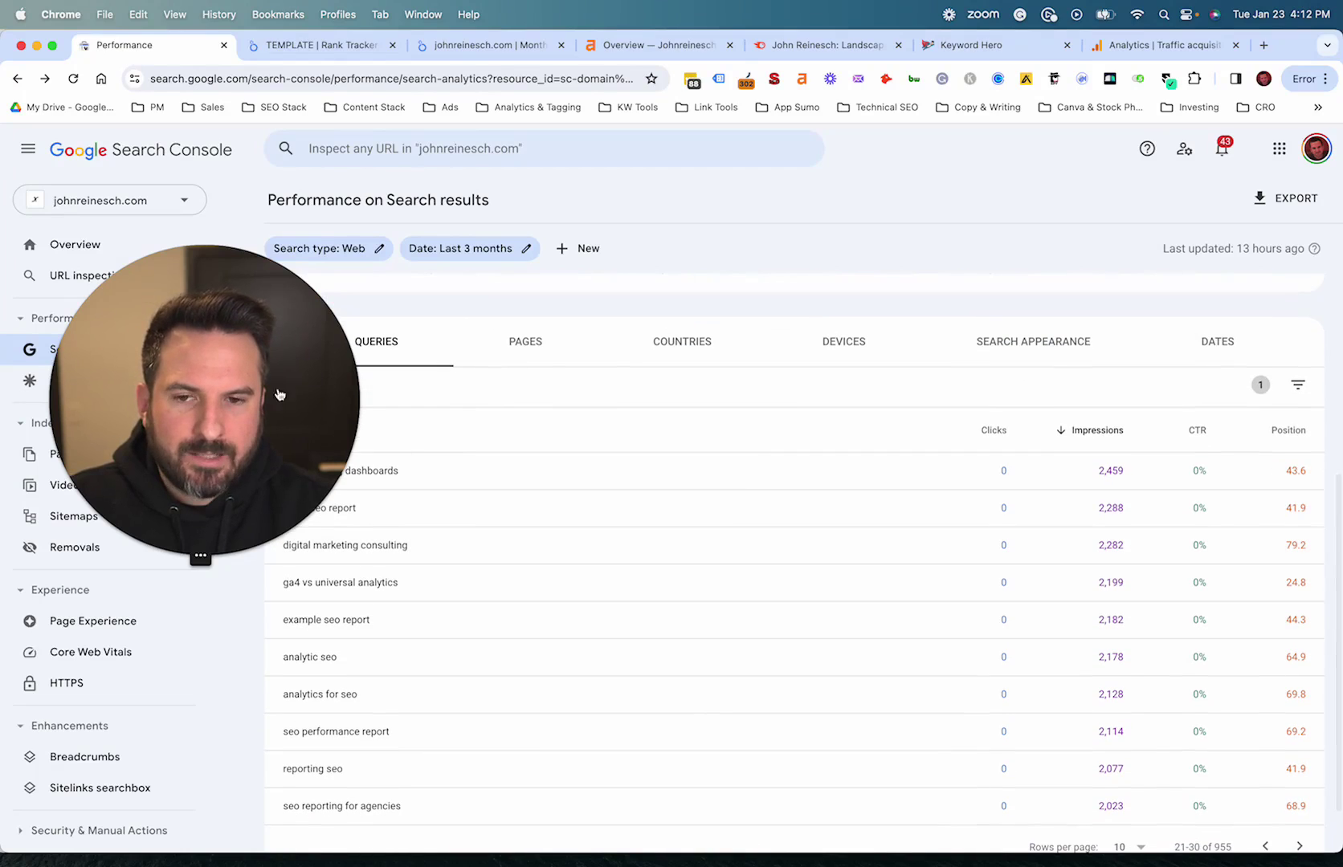
left_click_drag(213, 305, 1197, 732)
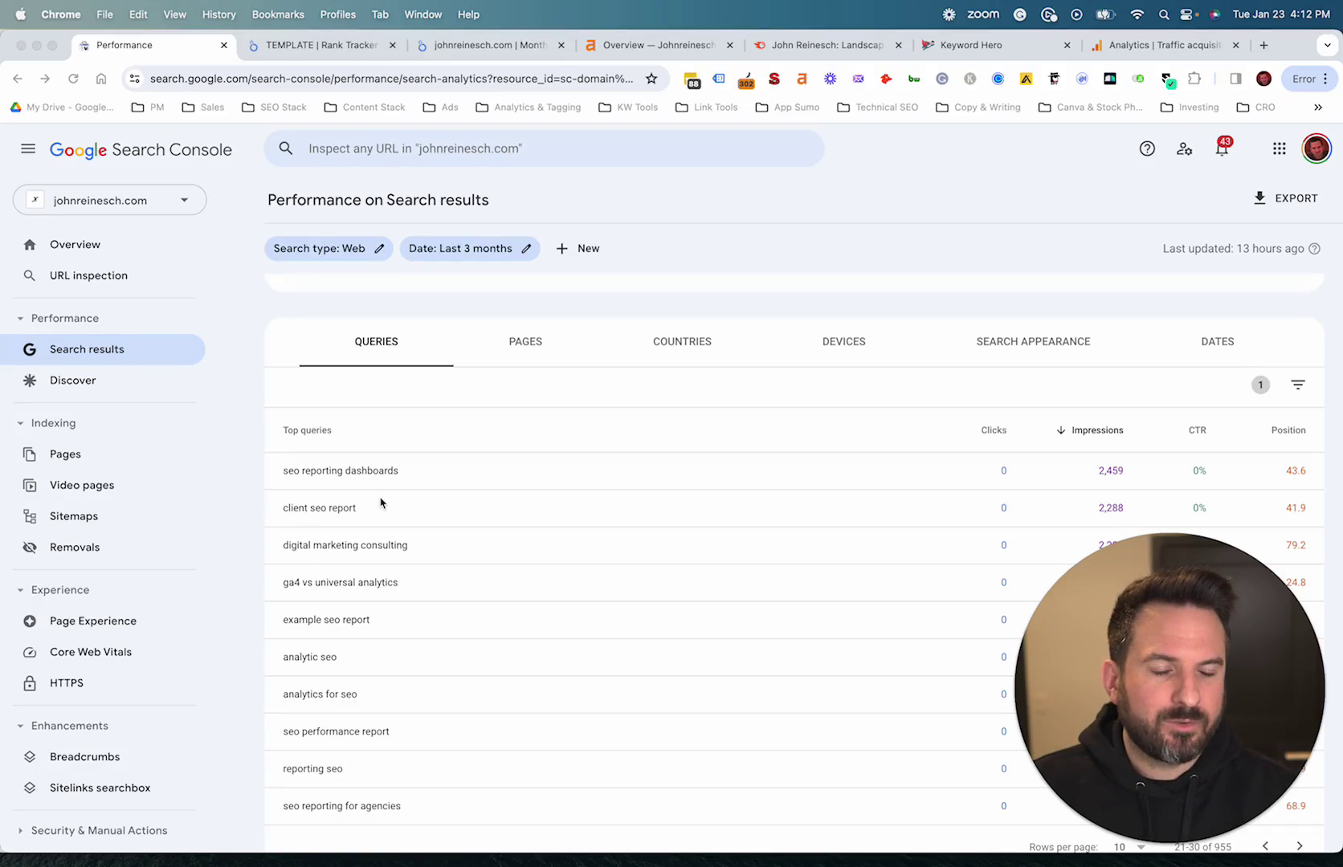
- Switch to the Looker Studio Rank Tracker report and compare keyword counts per ranking band and the period-over-period and year-over-year metrics
left_click(305, 50)
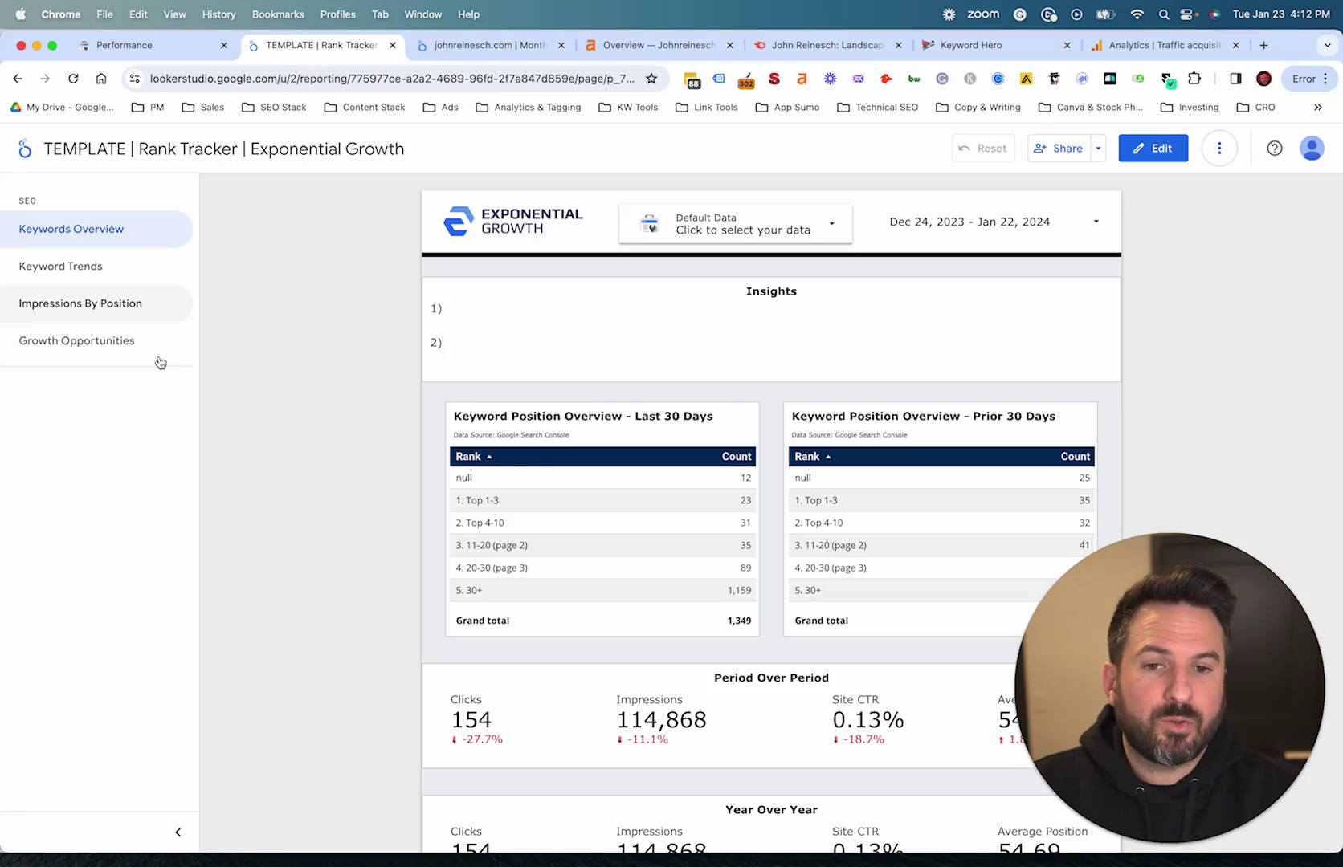
scroll(393, 636, "down", 2)
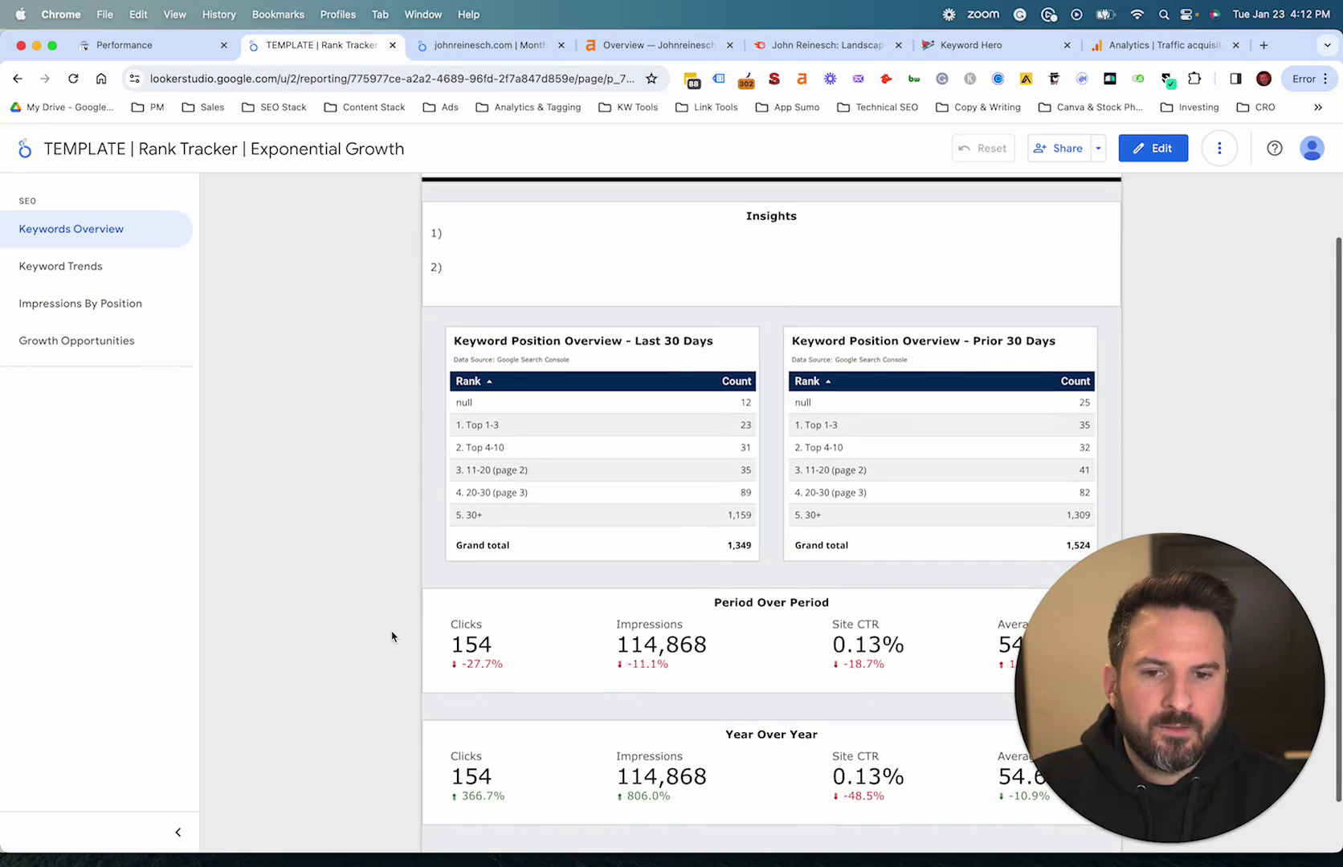
scroll(391, 630, "up", 2)
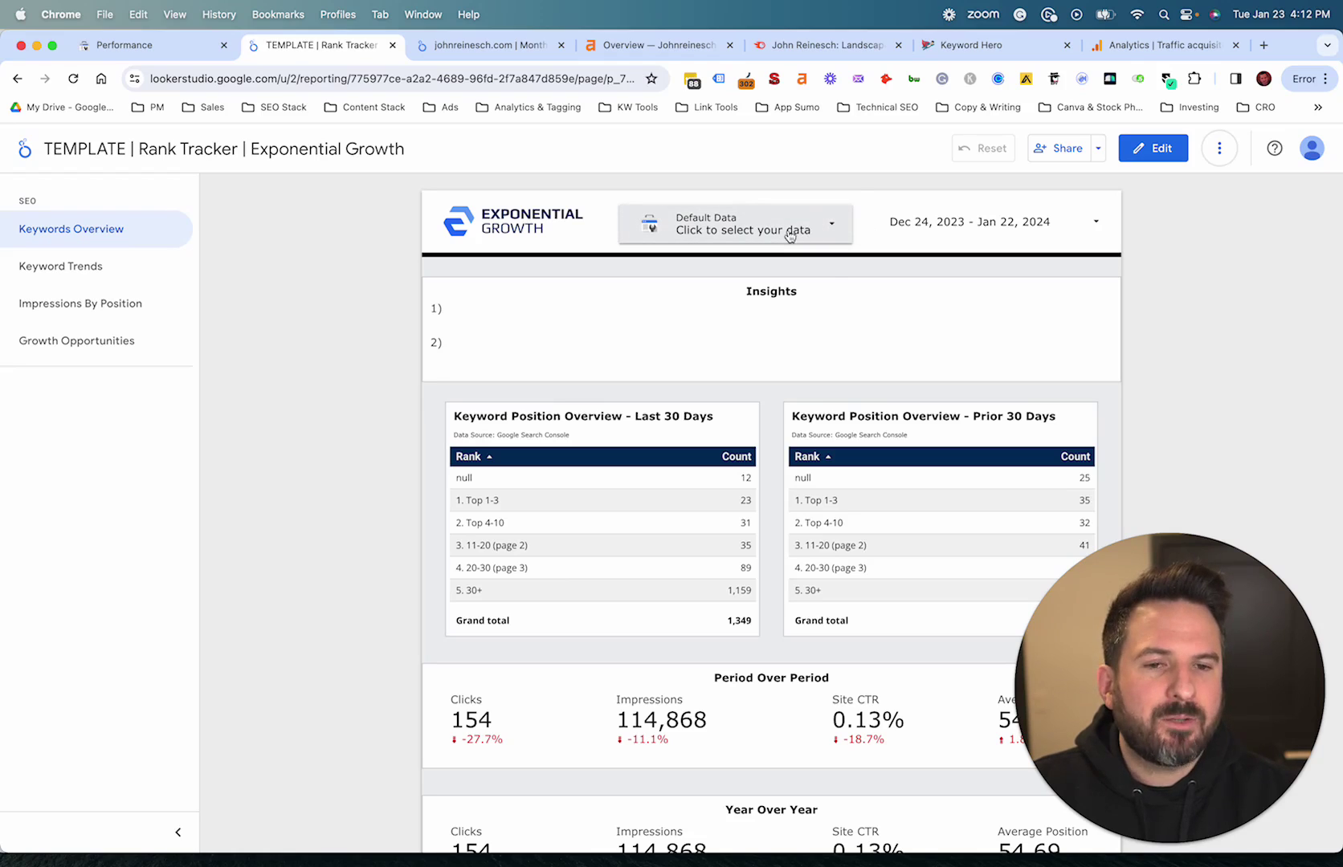
scroll(707, 449, "down", 2)
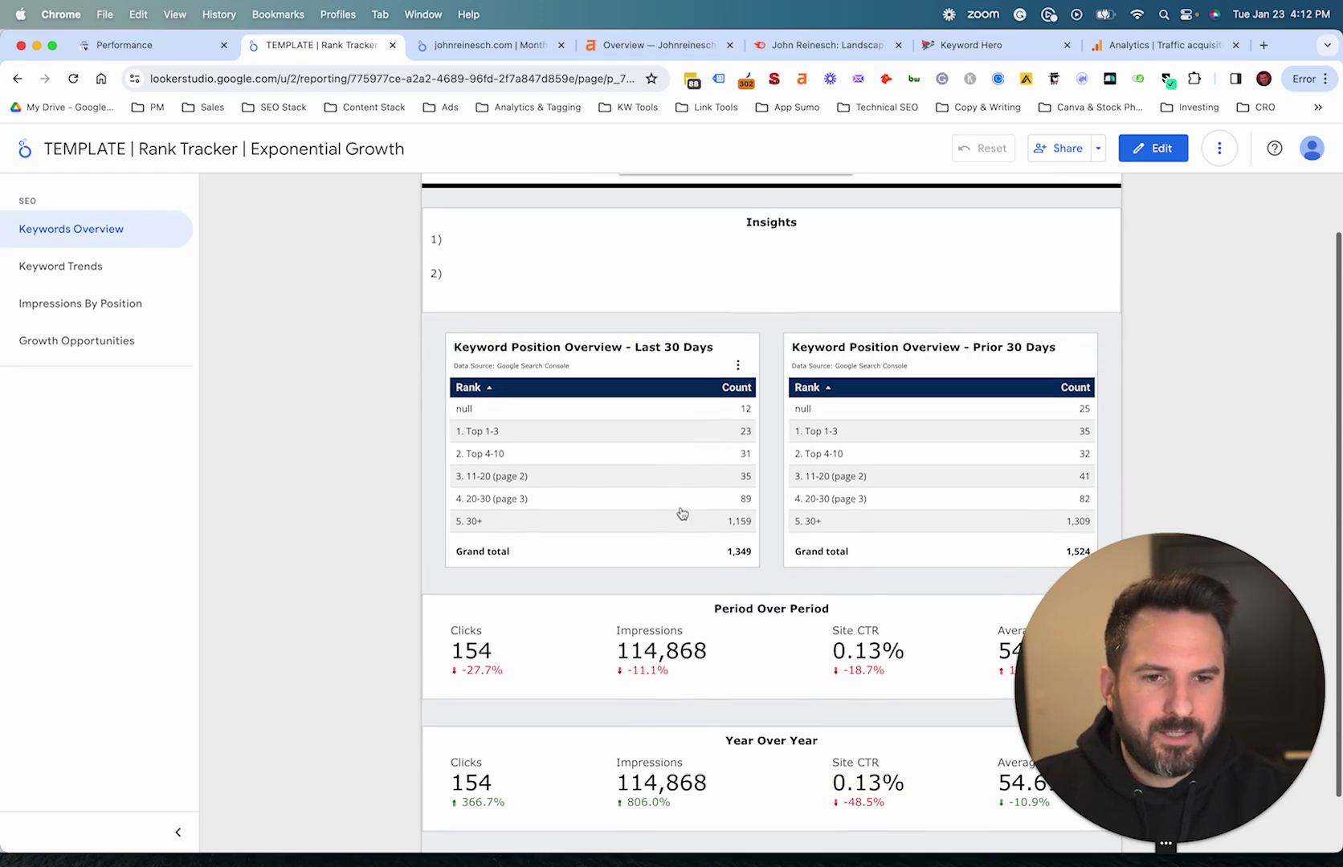
scroll(375, 558, "up", 1)
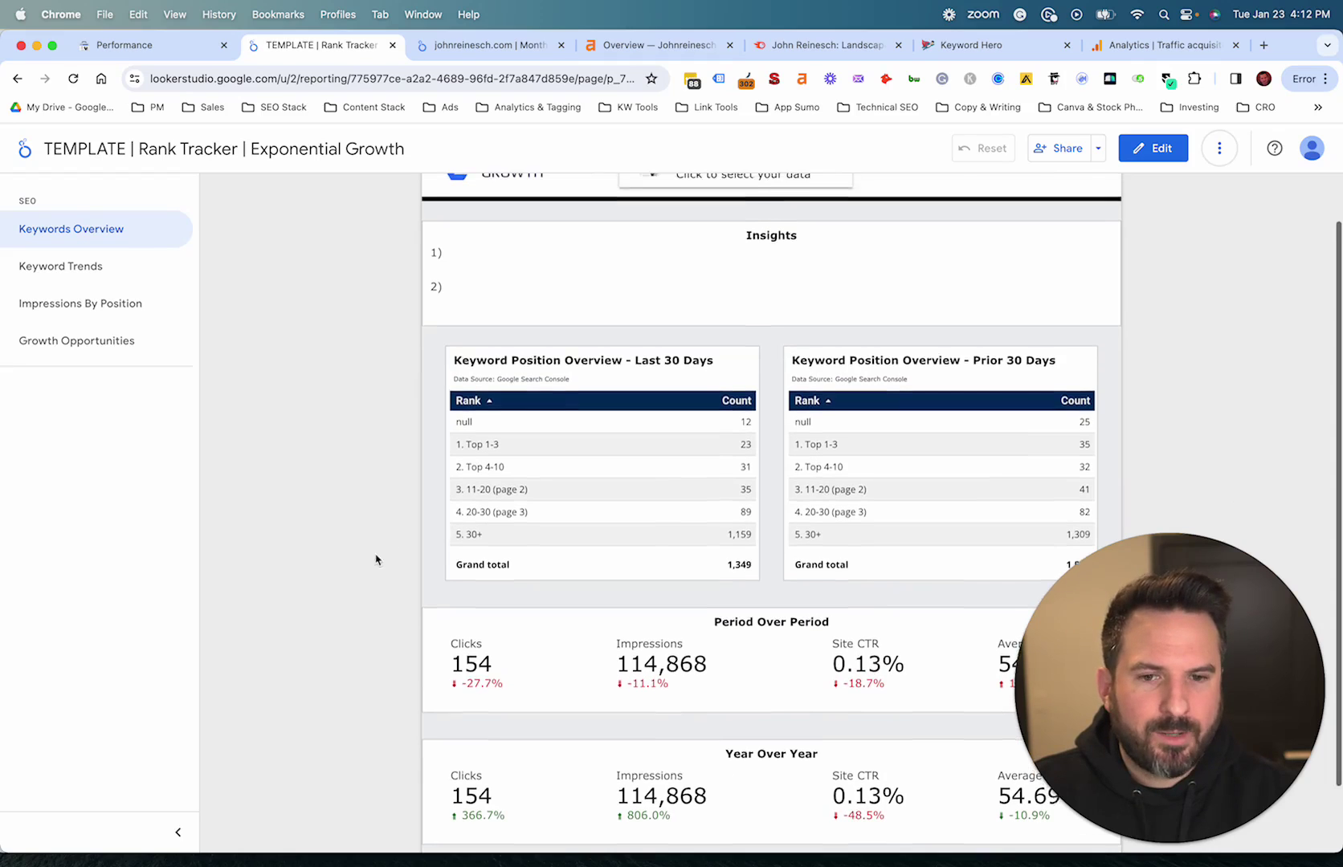
scroll(584, 399, "down", 3)
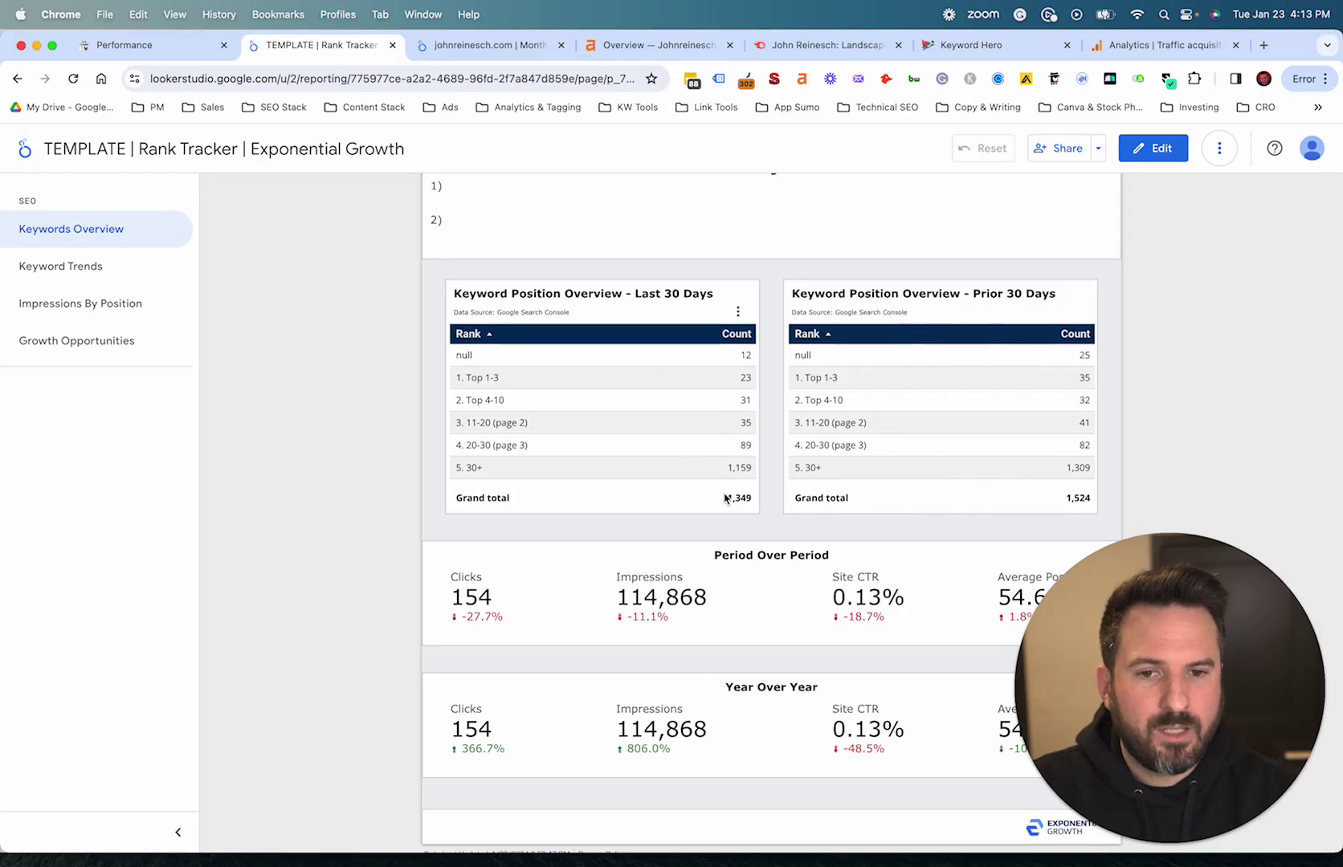
scroll(752, 601, "down", 1)
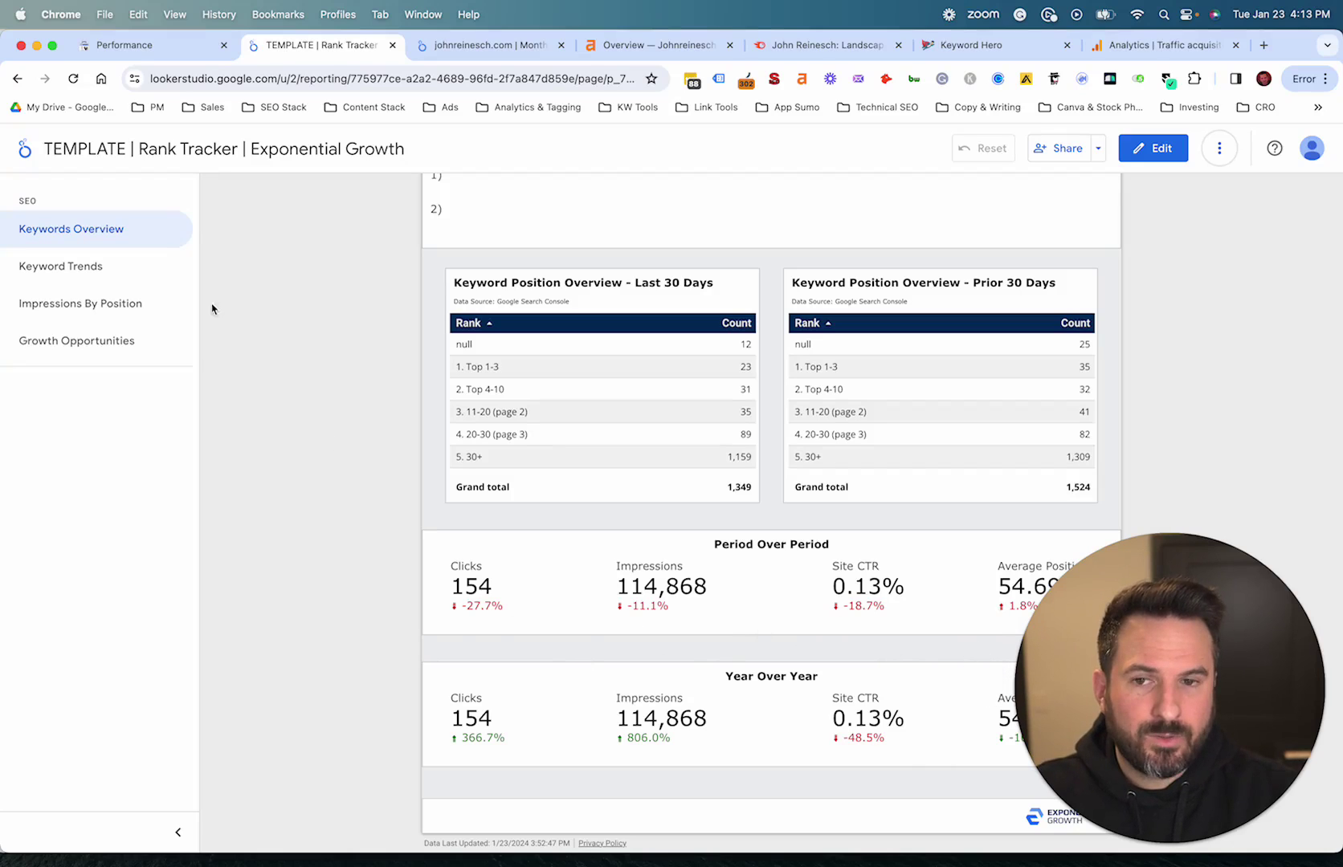
- Open the Keyword Trends page, filter its charts by the query "ga4 audit checklist", and look over the charts and keyword table
left_click(65, 267)
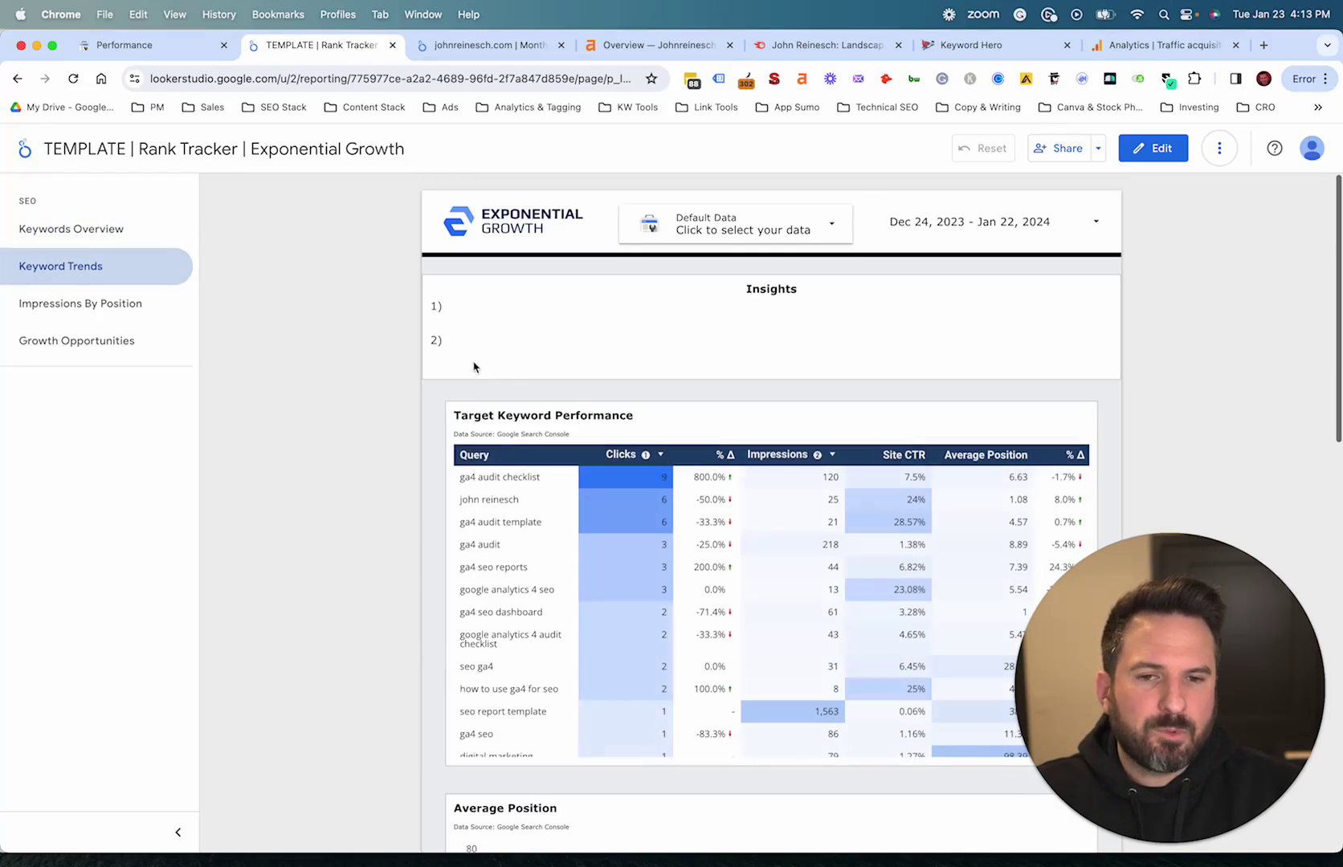
scroll(354, 533, "down", 3)
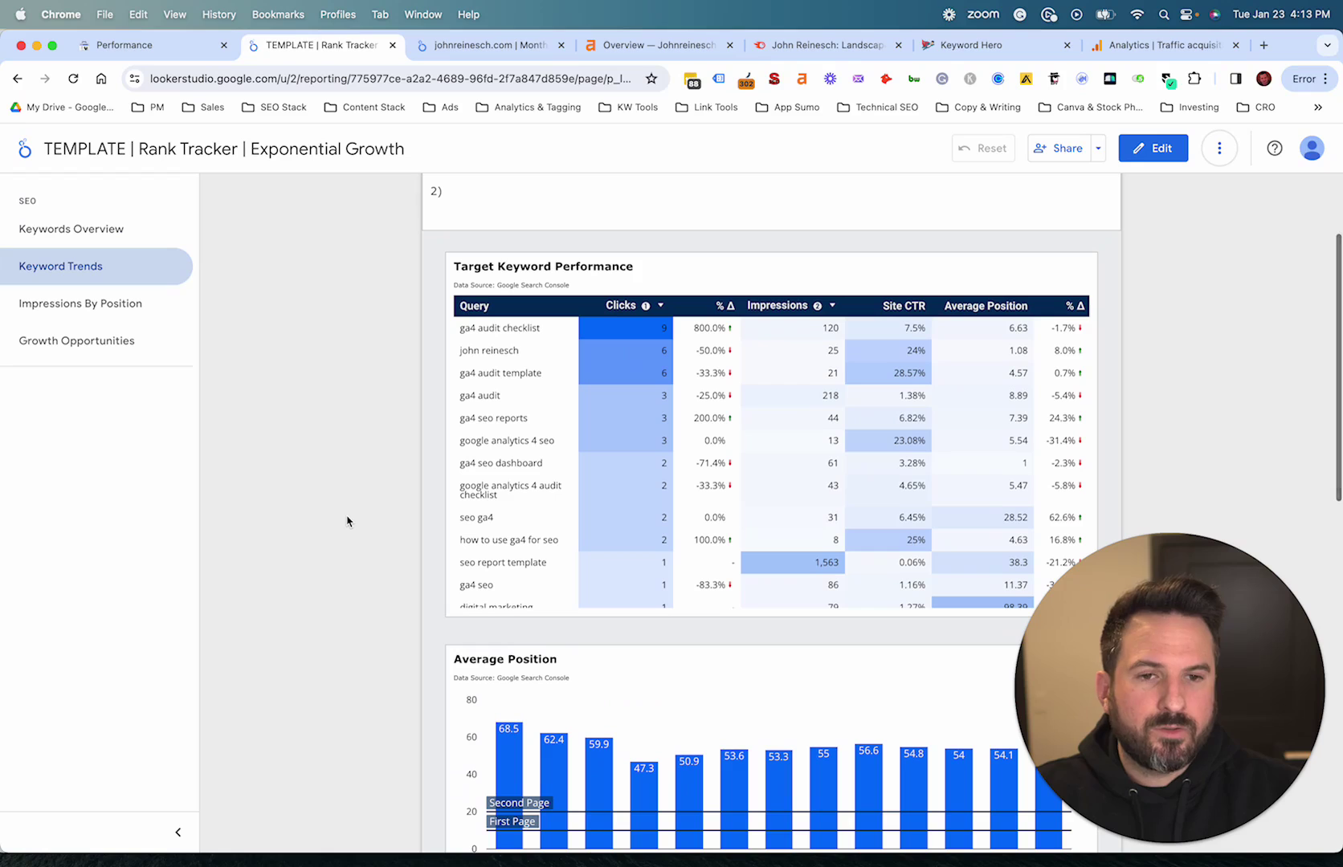
scroll(401, 554, "down", 1)
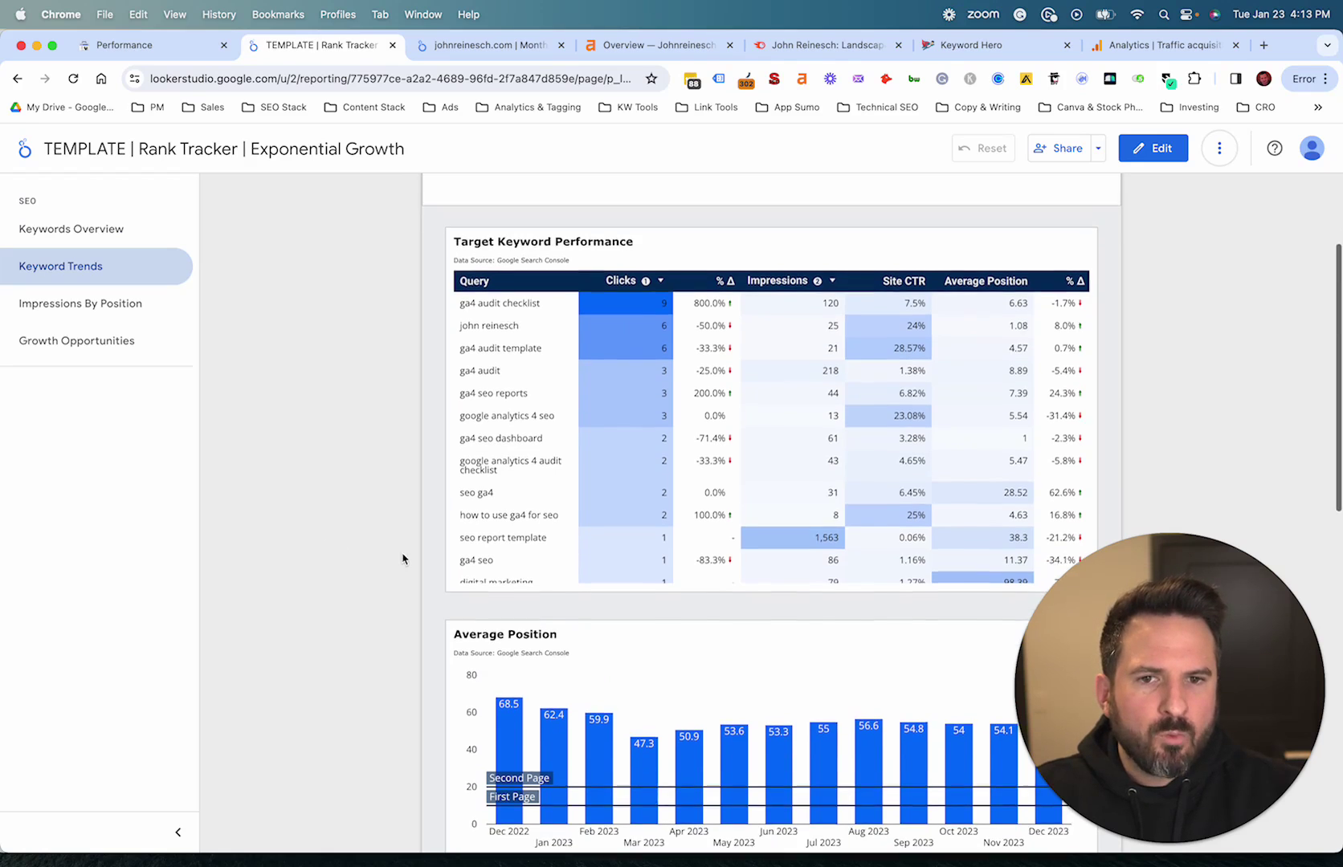
left_click(525, 290)
scroll(412, 517, "down", 5)
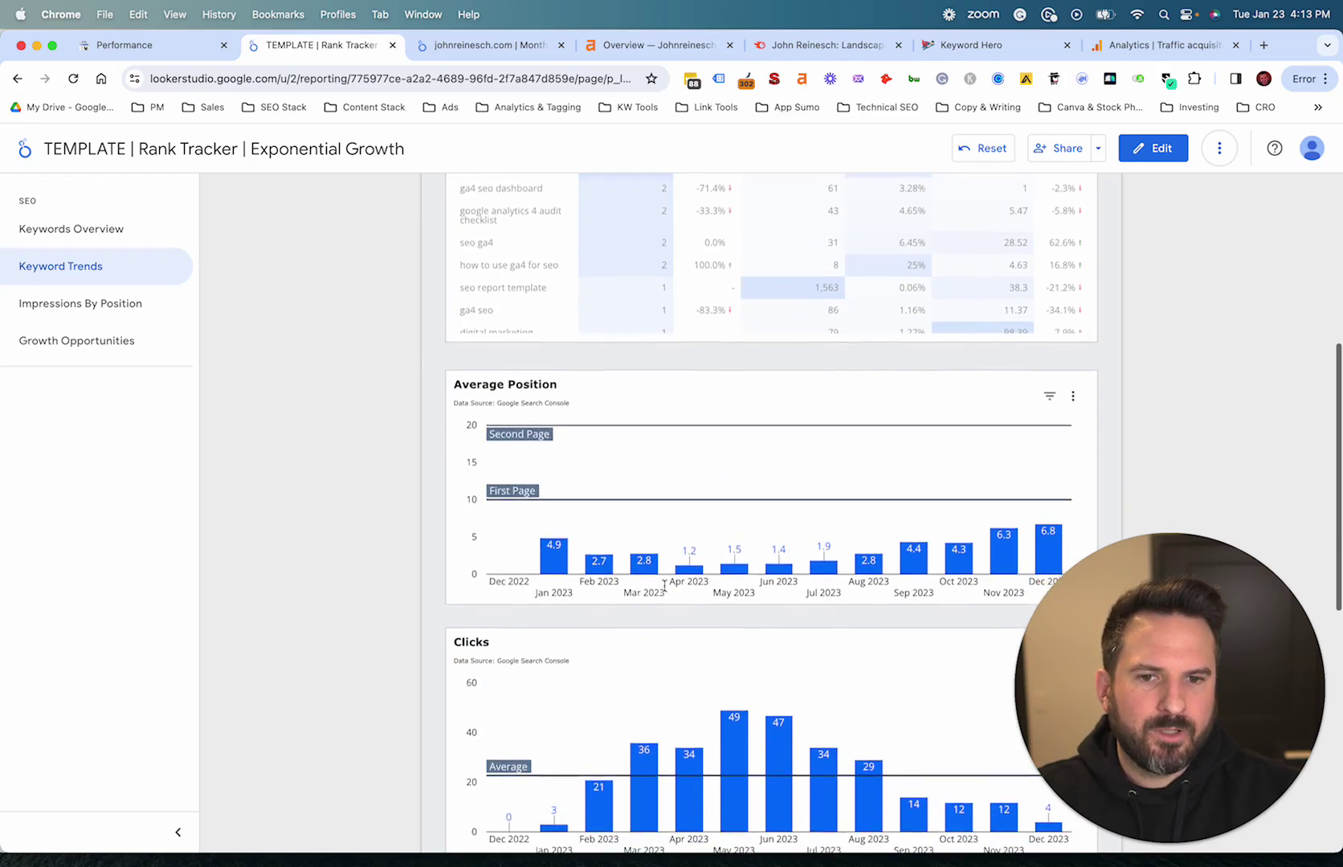
scroll(505, 374, "down", 10)
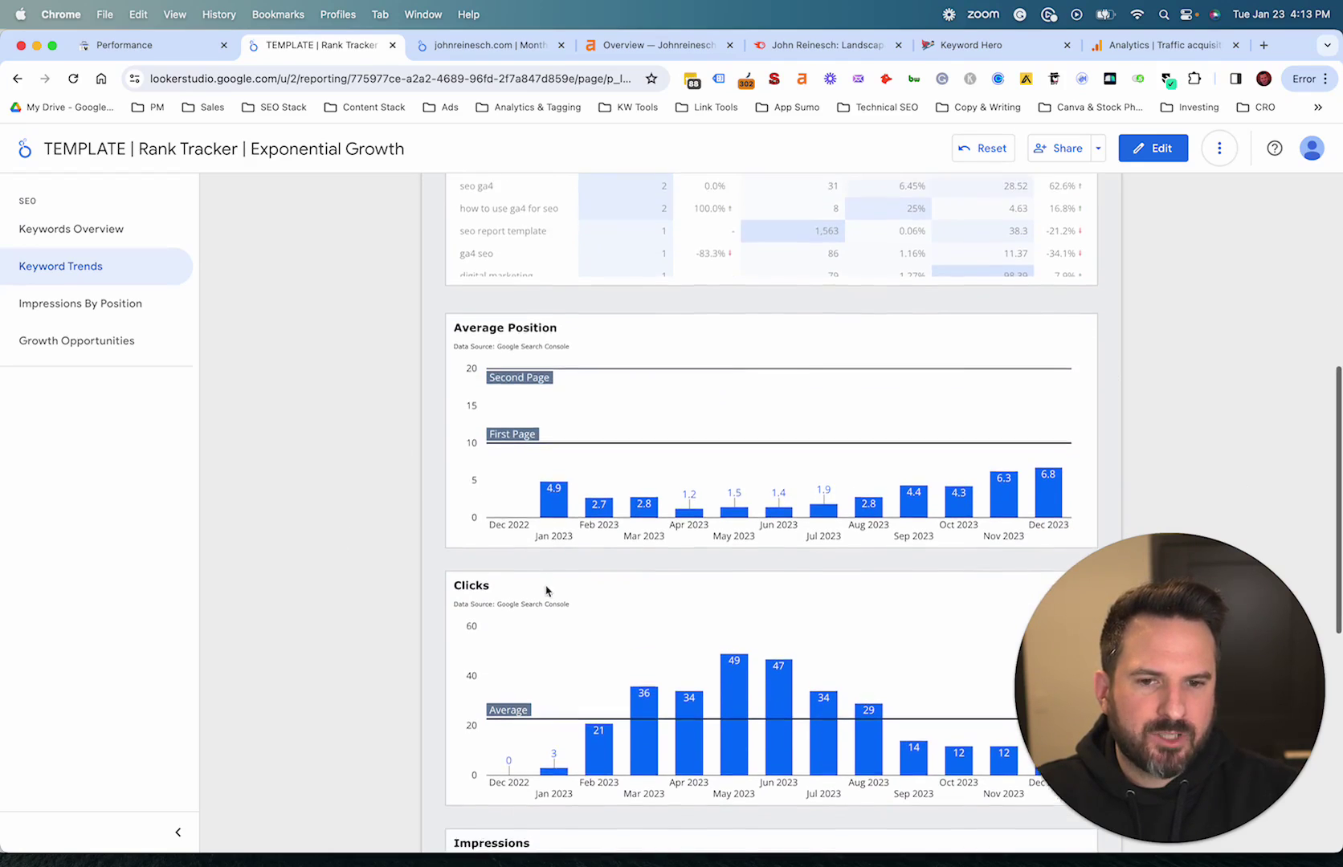
scroll(862, 640, "up", 15)
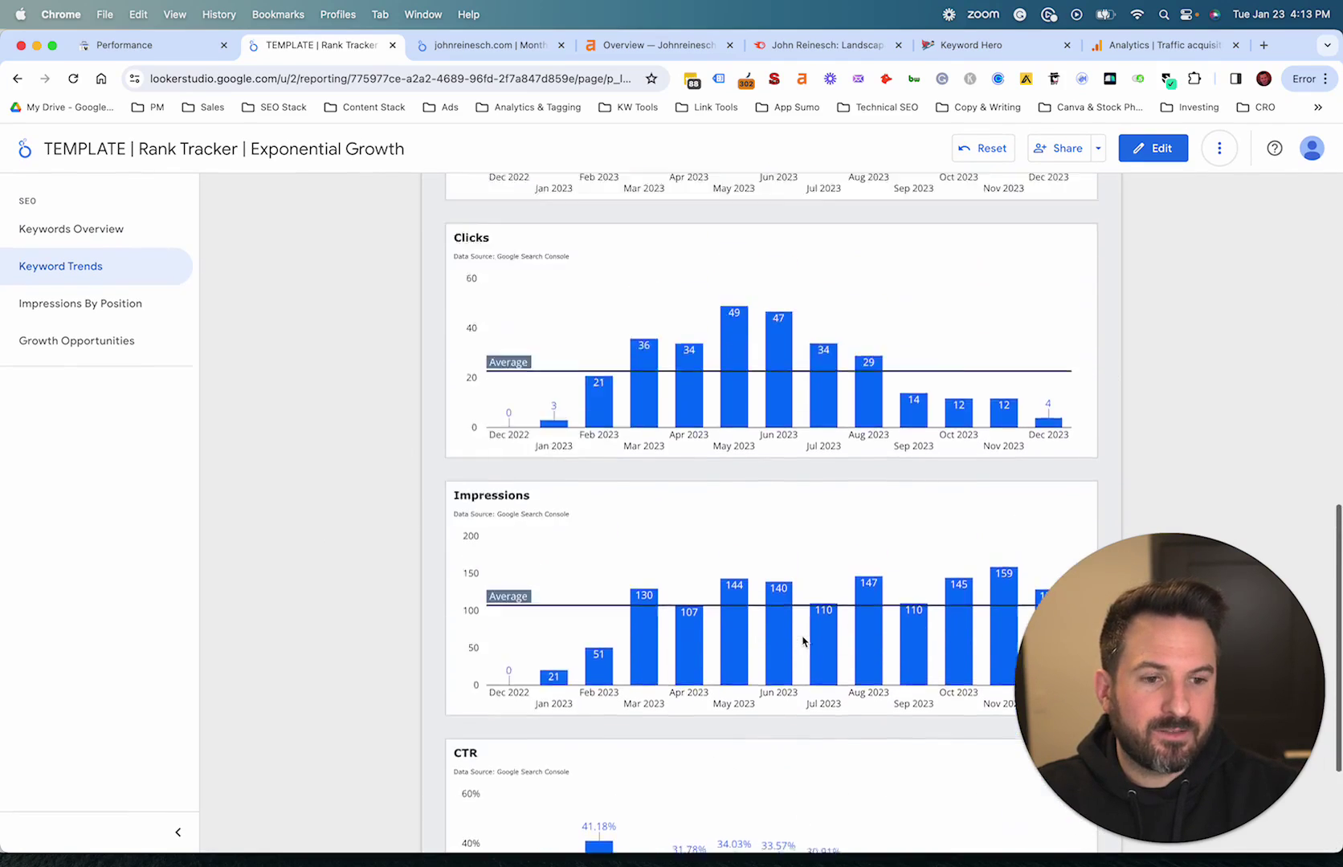
scroll(851, 418, "down", 5)
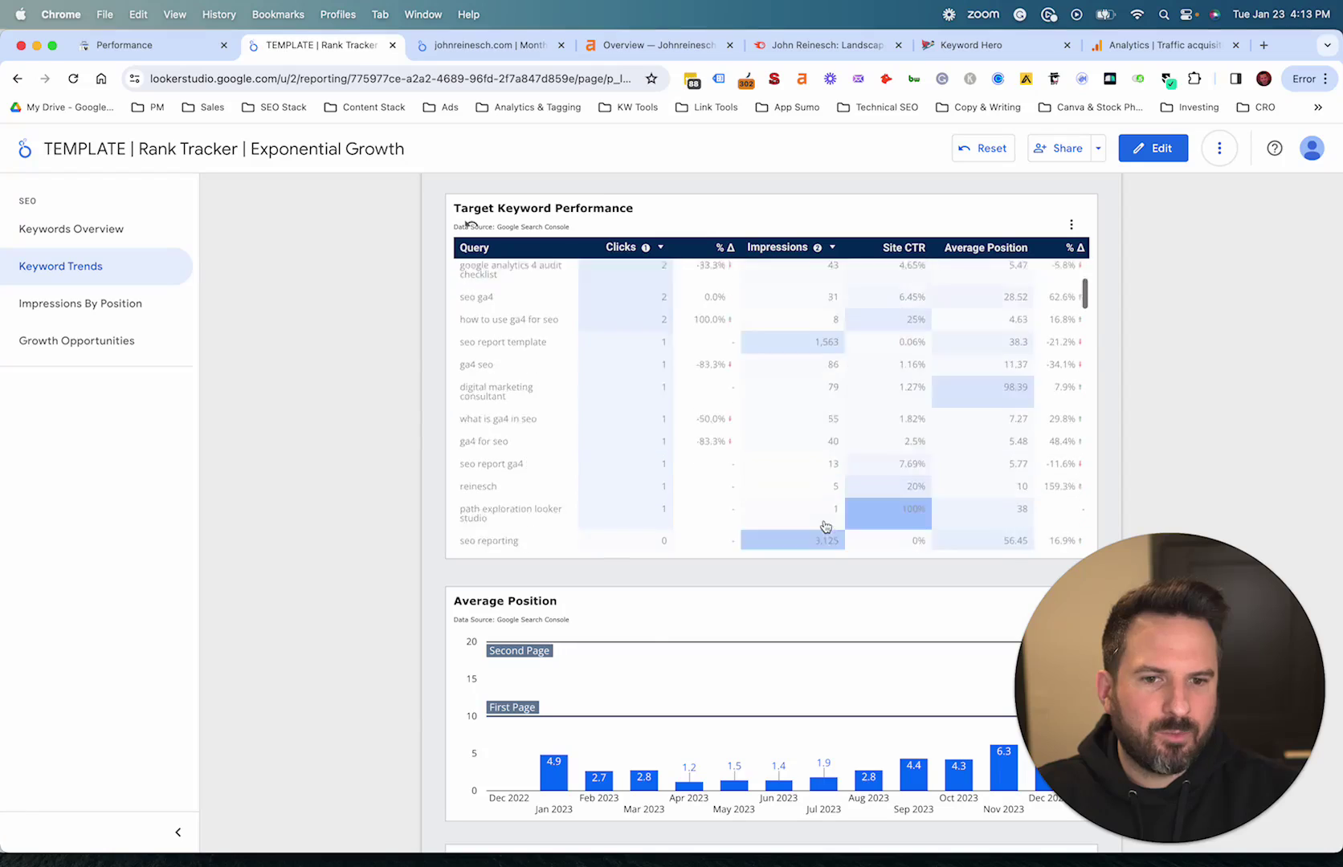
scroll(549, 482, "up", 6)
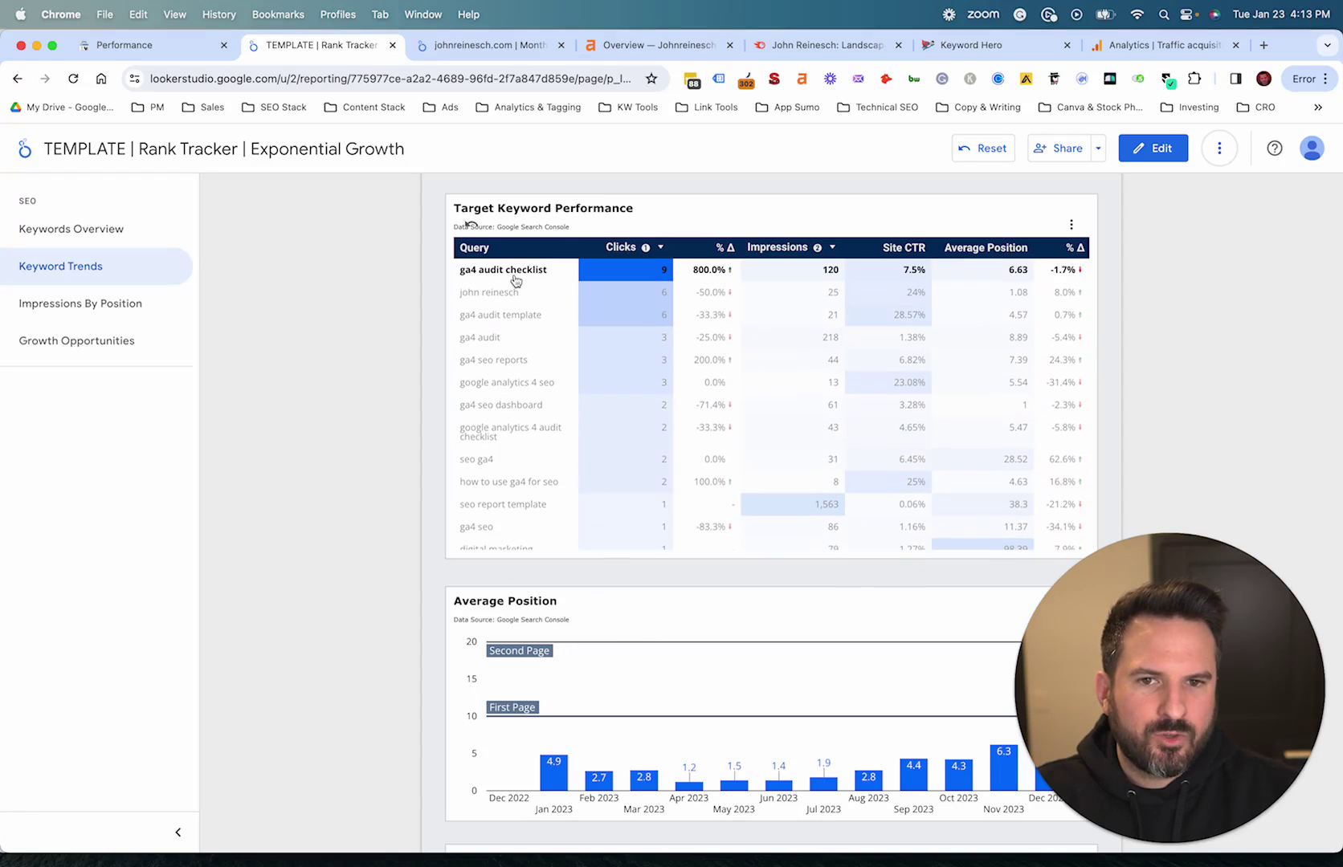
- Examine the monthly average position, clicks and impressions trends for "ga4 audit checklist" and compare them with one another
scroll(351, 498, "down", 6)
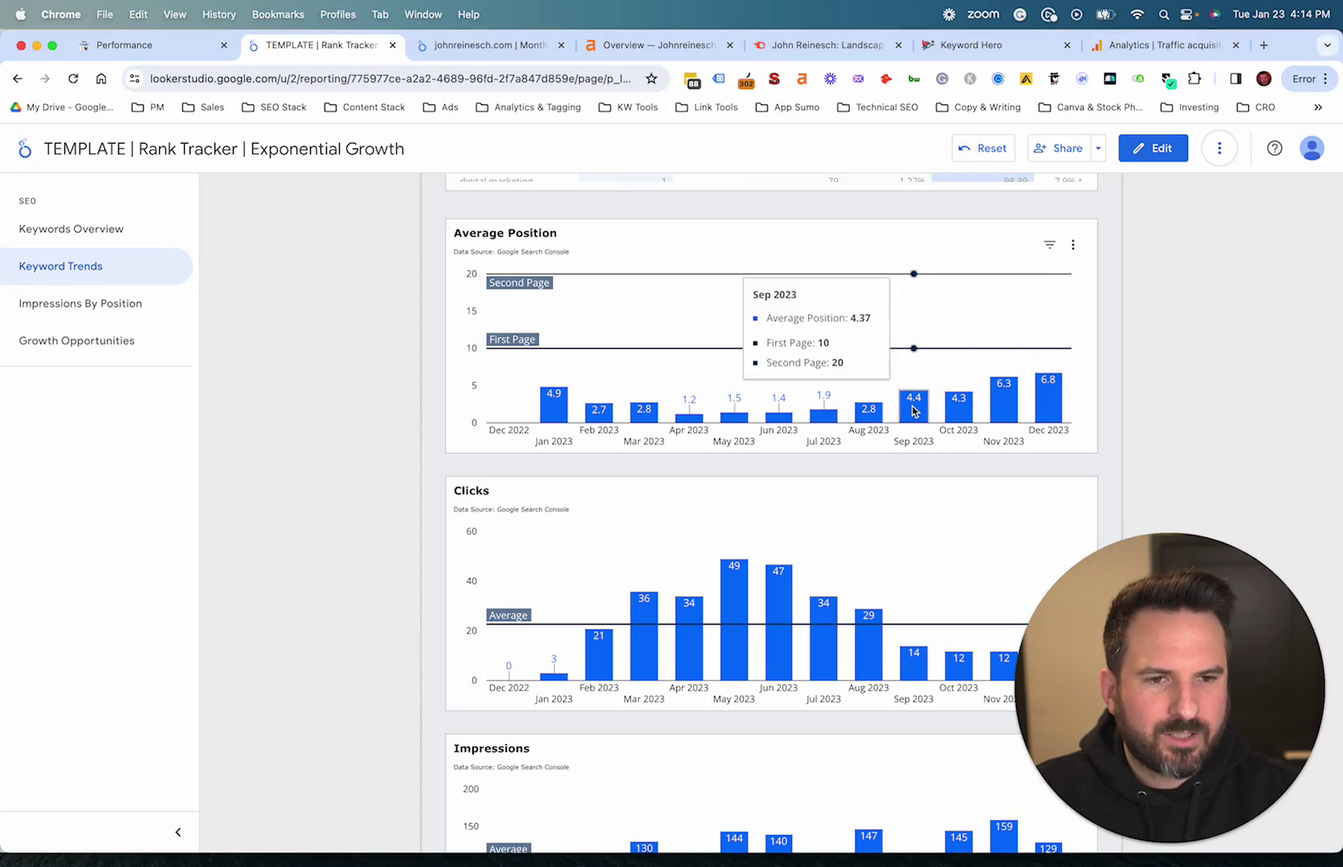
scroll(908, 466, "down", 5)
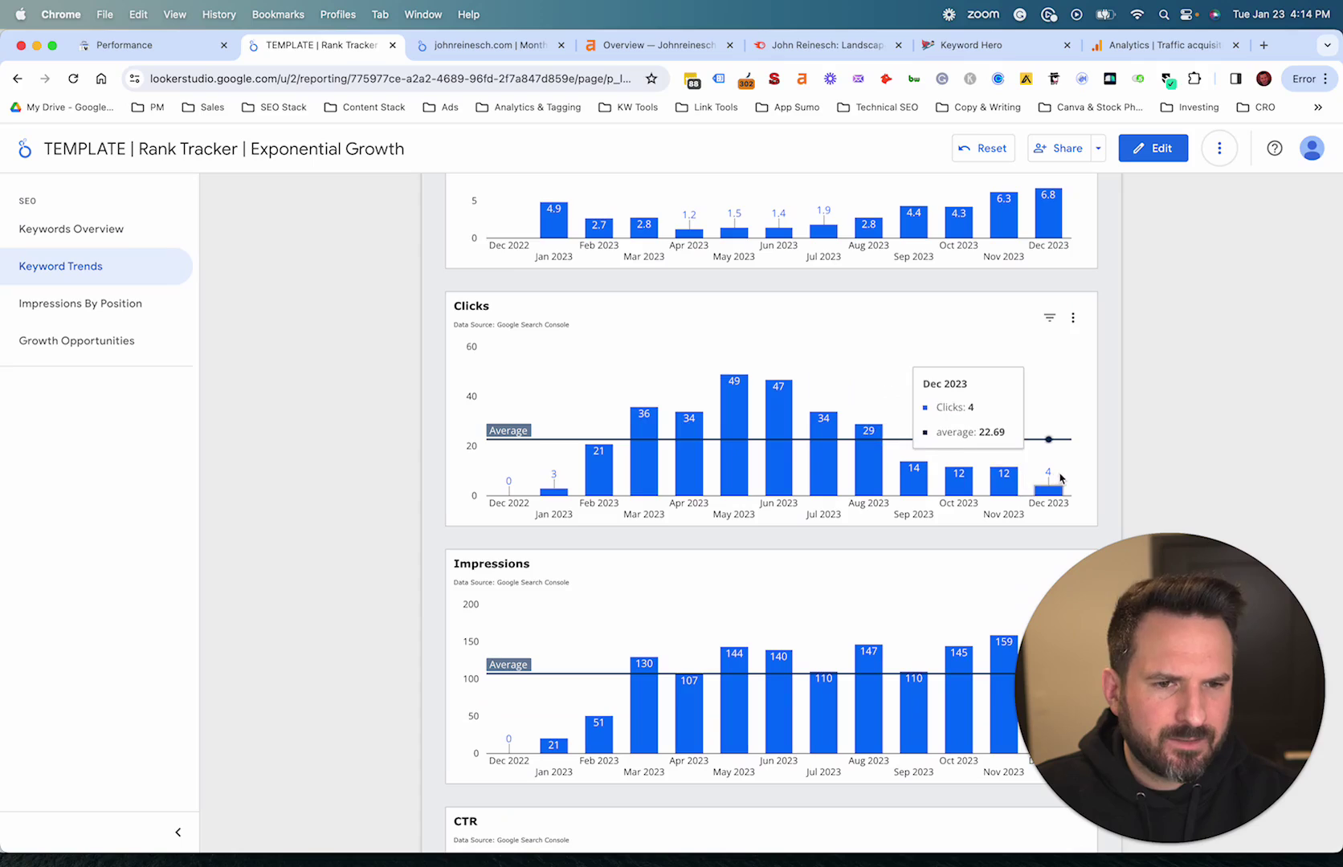
scroll(834, 533, "down", 3)
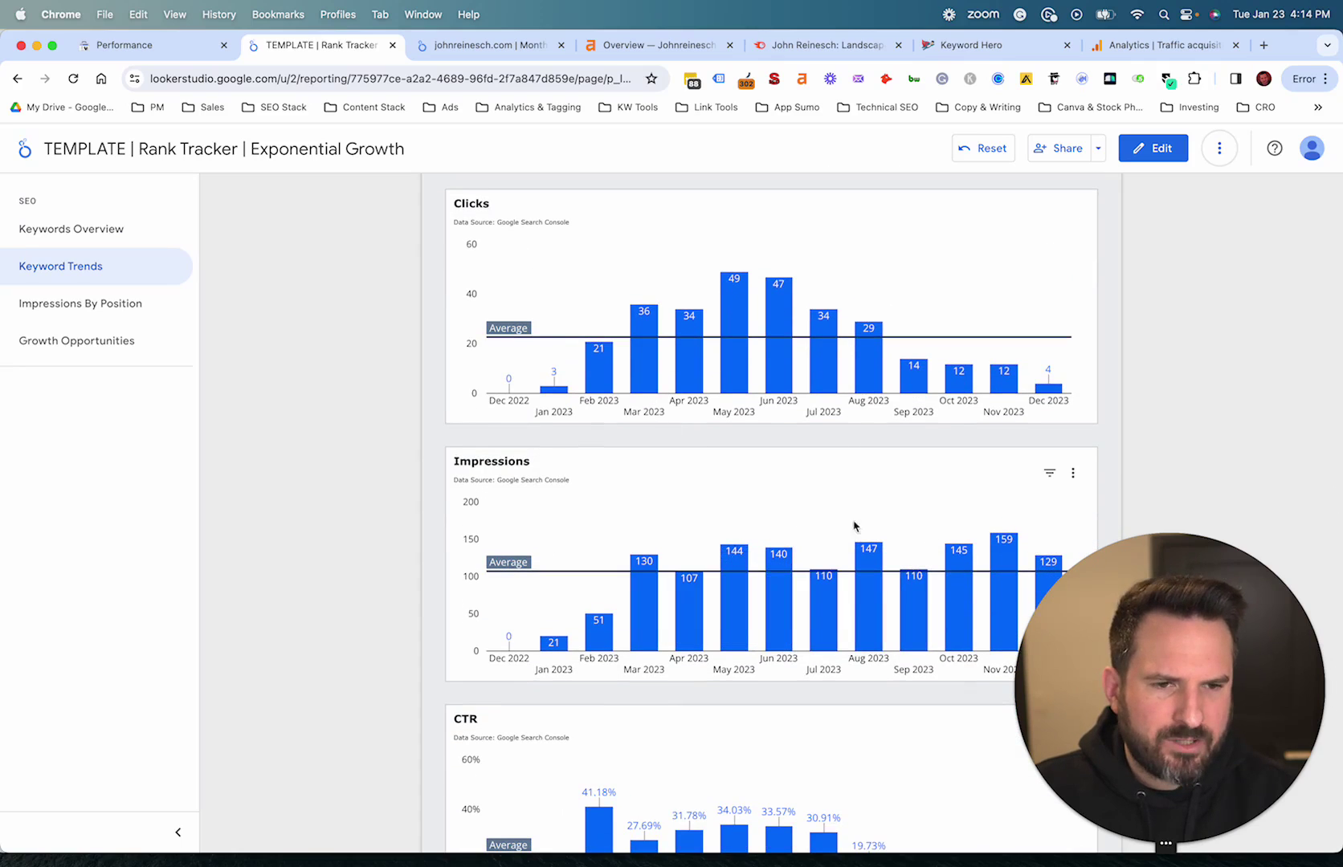
scroll(888, 602, "up", 2)
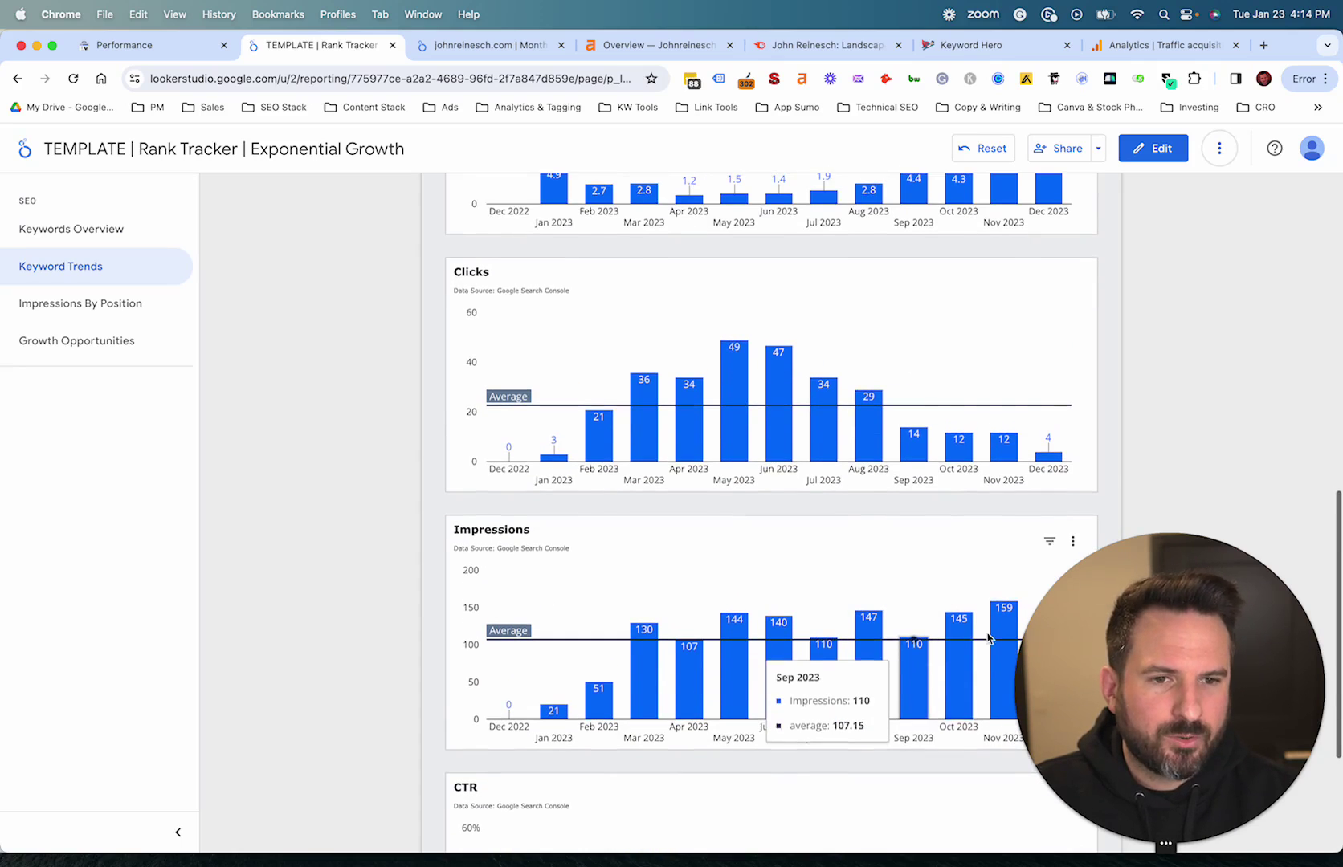
scroll(915, 606, "down", 1)
scroll(964, 598, "up", 3)
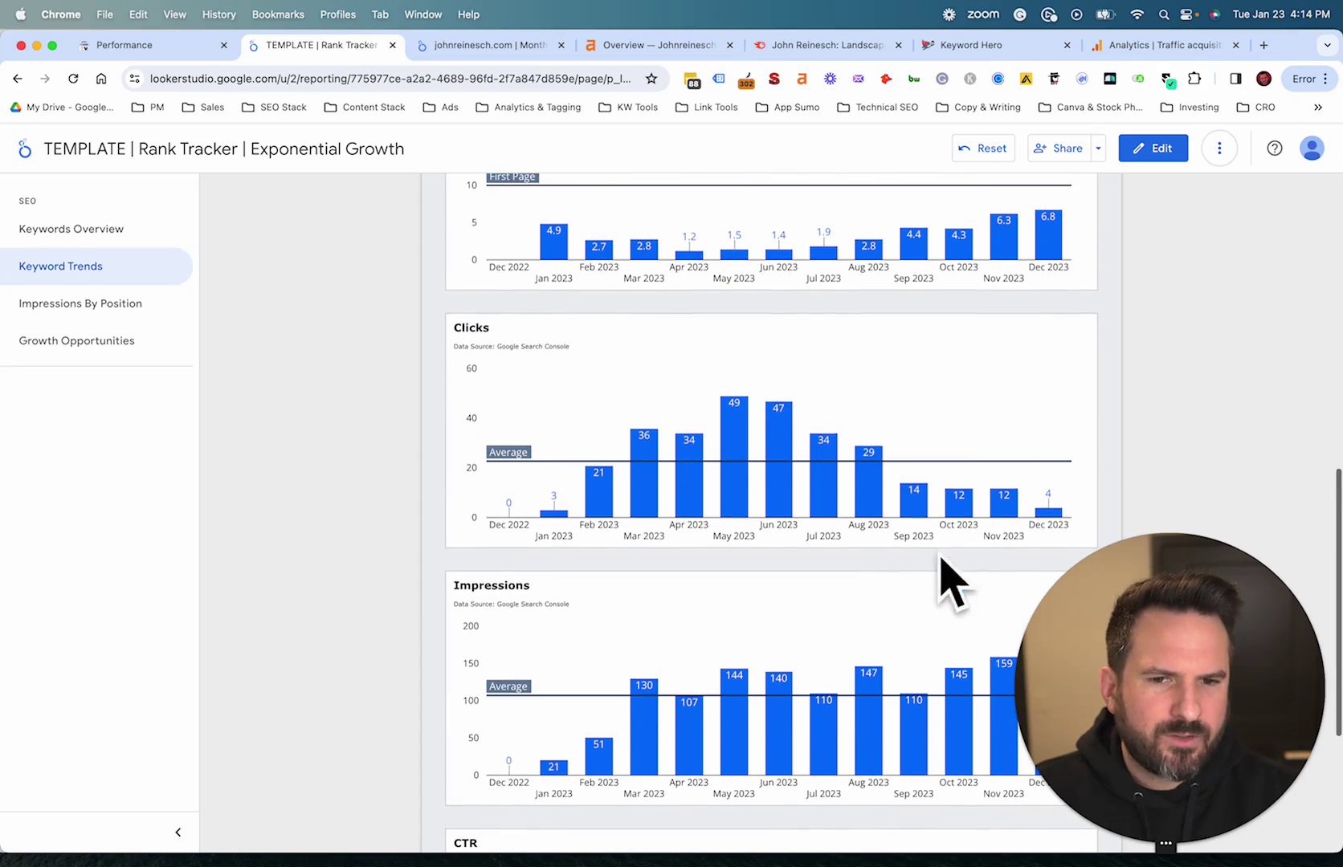
scroll(922, 303, "up", 4)
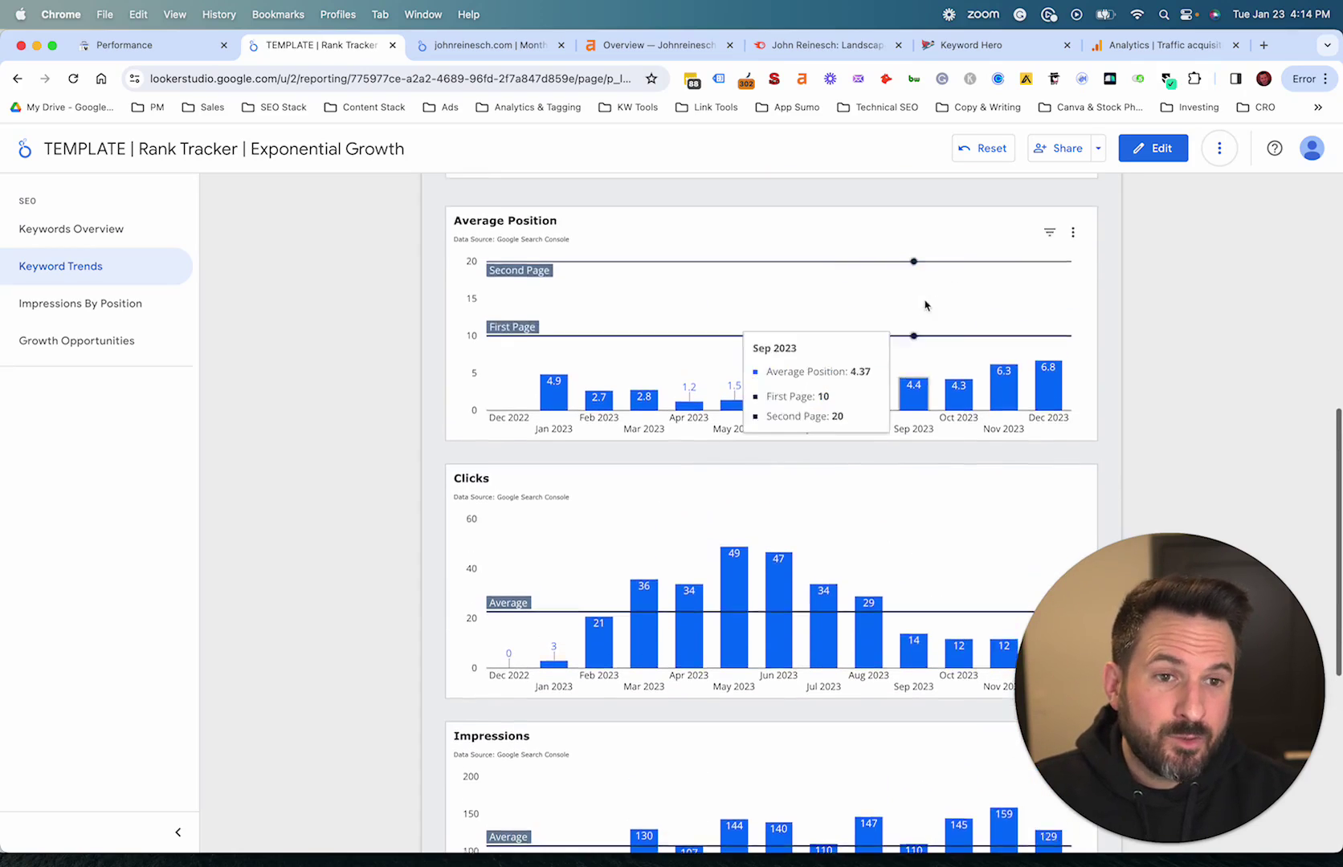
scroll(941, 401, "down", 5)
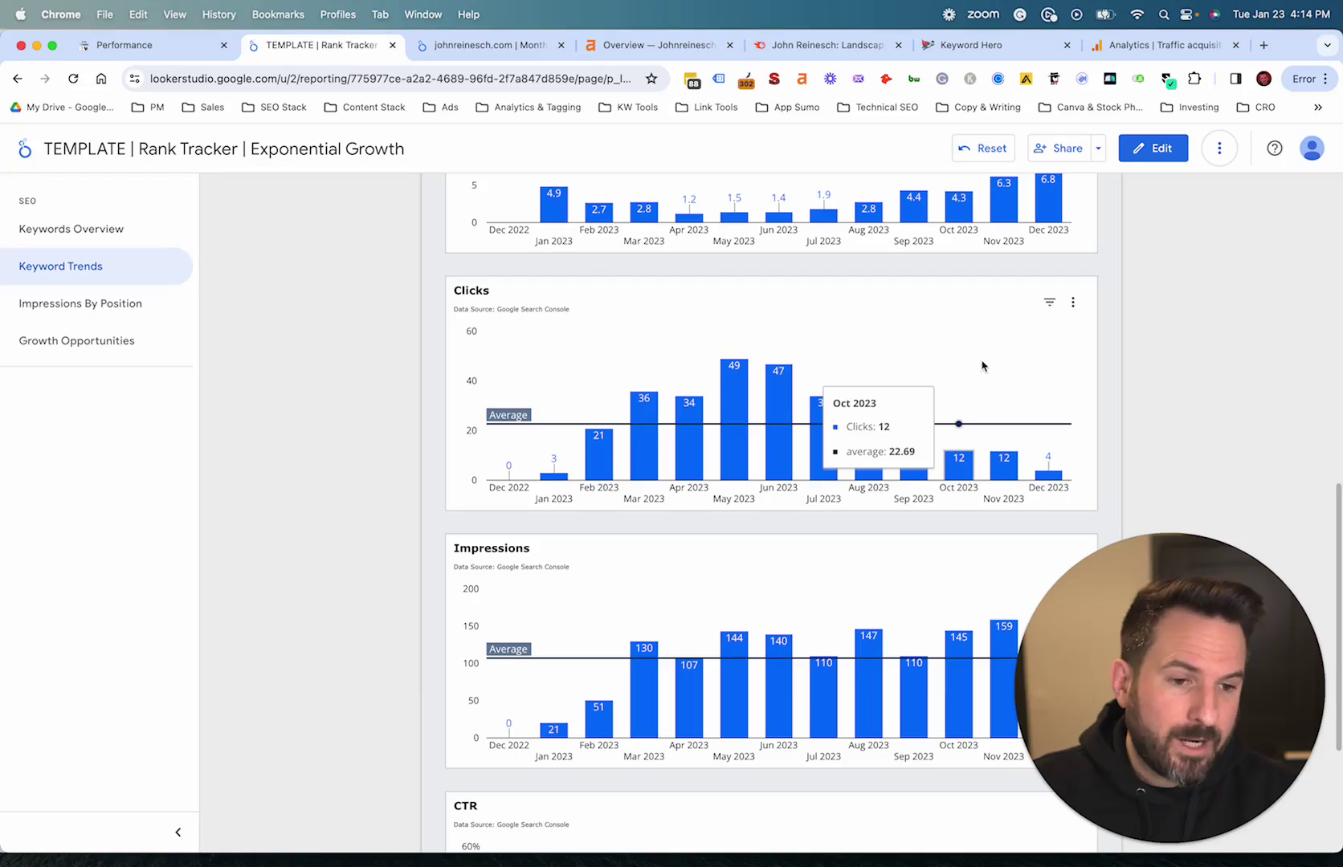
scroll(993, 448, "down", 4)
- Filter the trend charts by the query "ga4 seo reports" and inspect its monthly average position
scroll(992, 449, "up", 20)
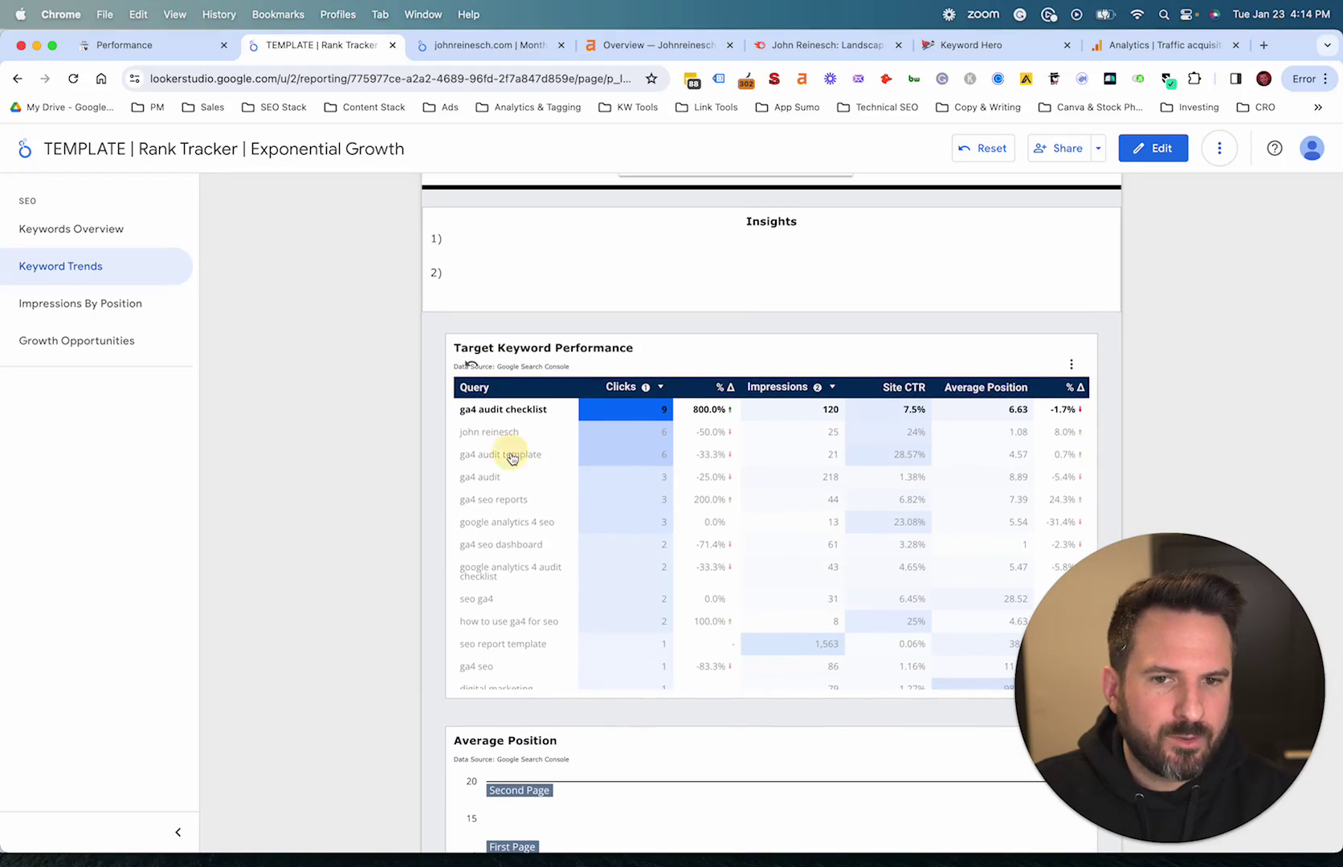
left_click(480, 477)
left_click(483, 500)
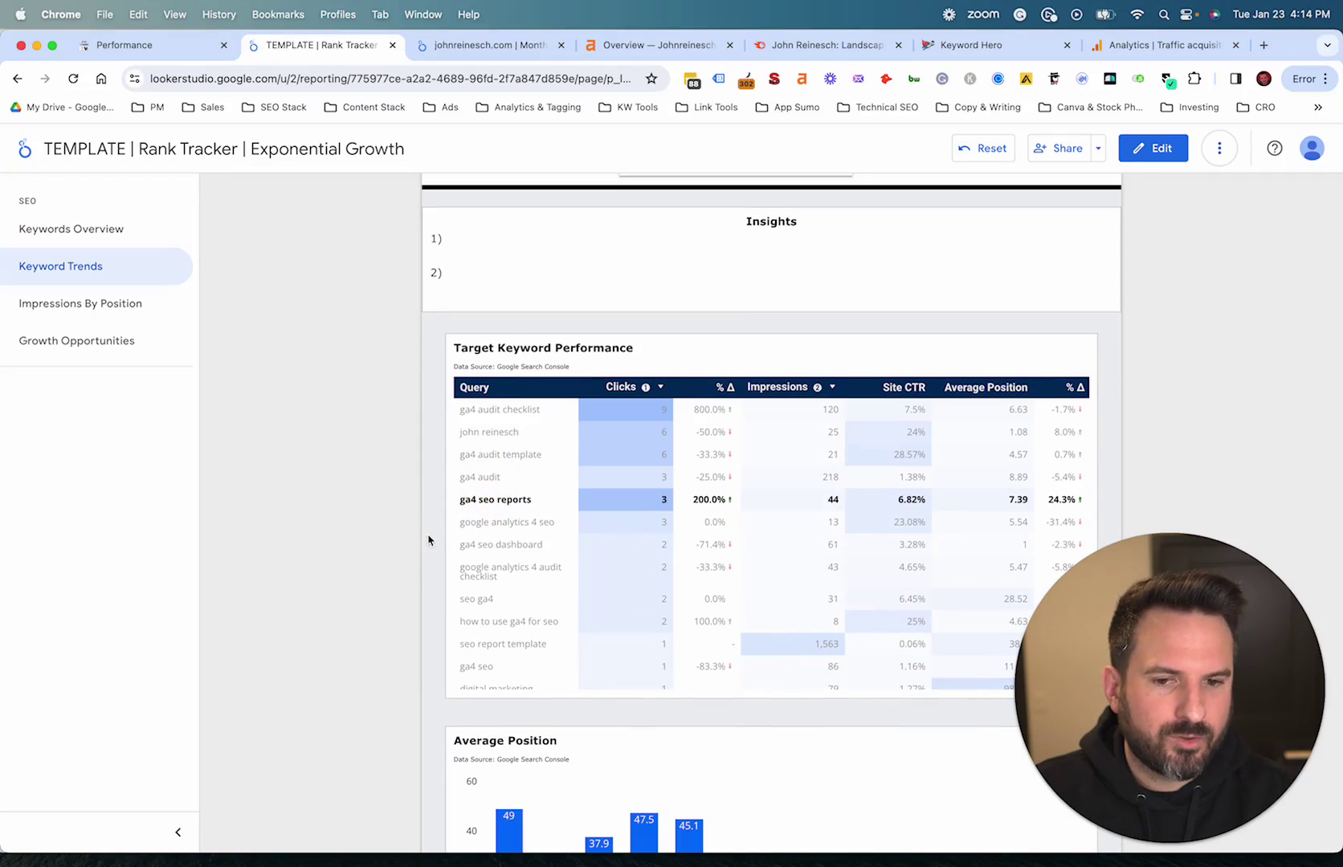
scroll(397, 518, "down", 2)
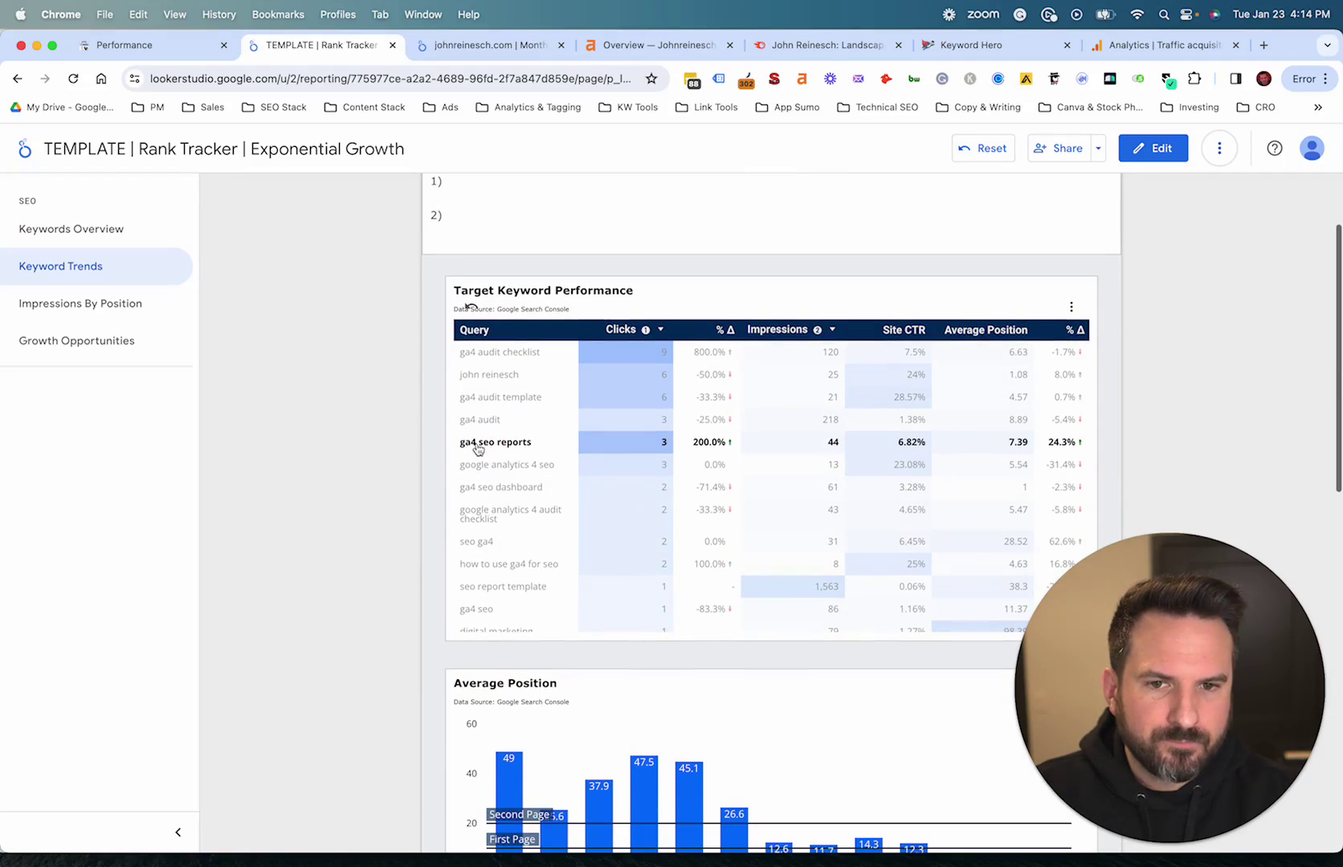
scroll(432, 531, "down", 5)
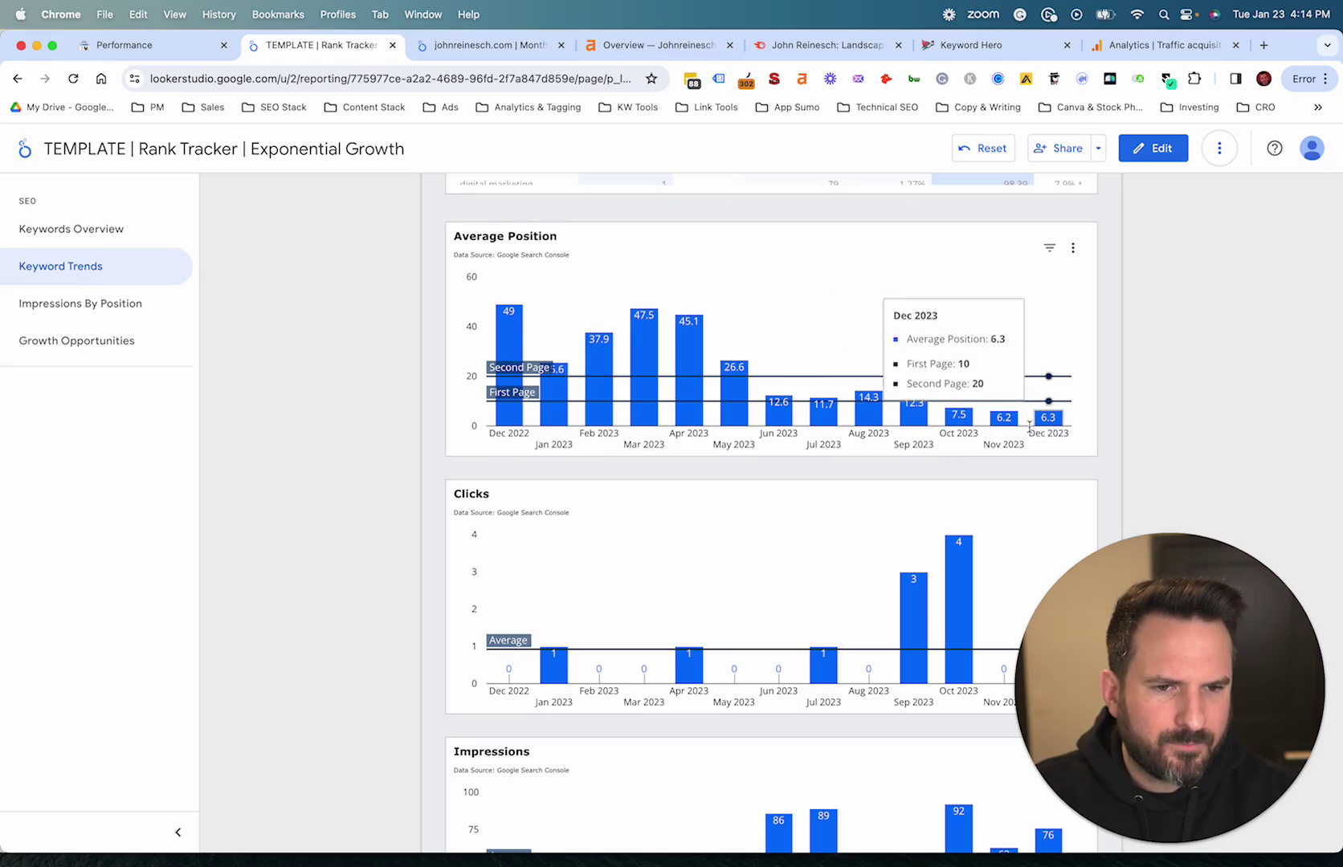
- Look over the monthly clicks and impressions charts for the query "ga4 seo reports" and return to the keyword table
scroll(1044, 422, "down", 2)
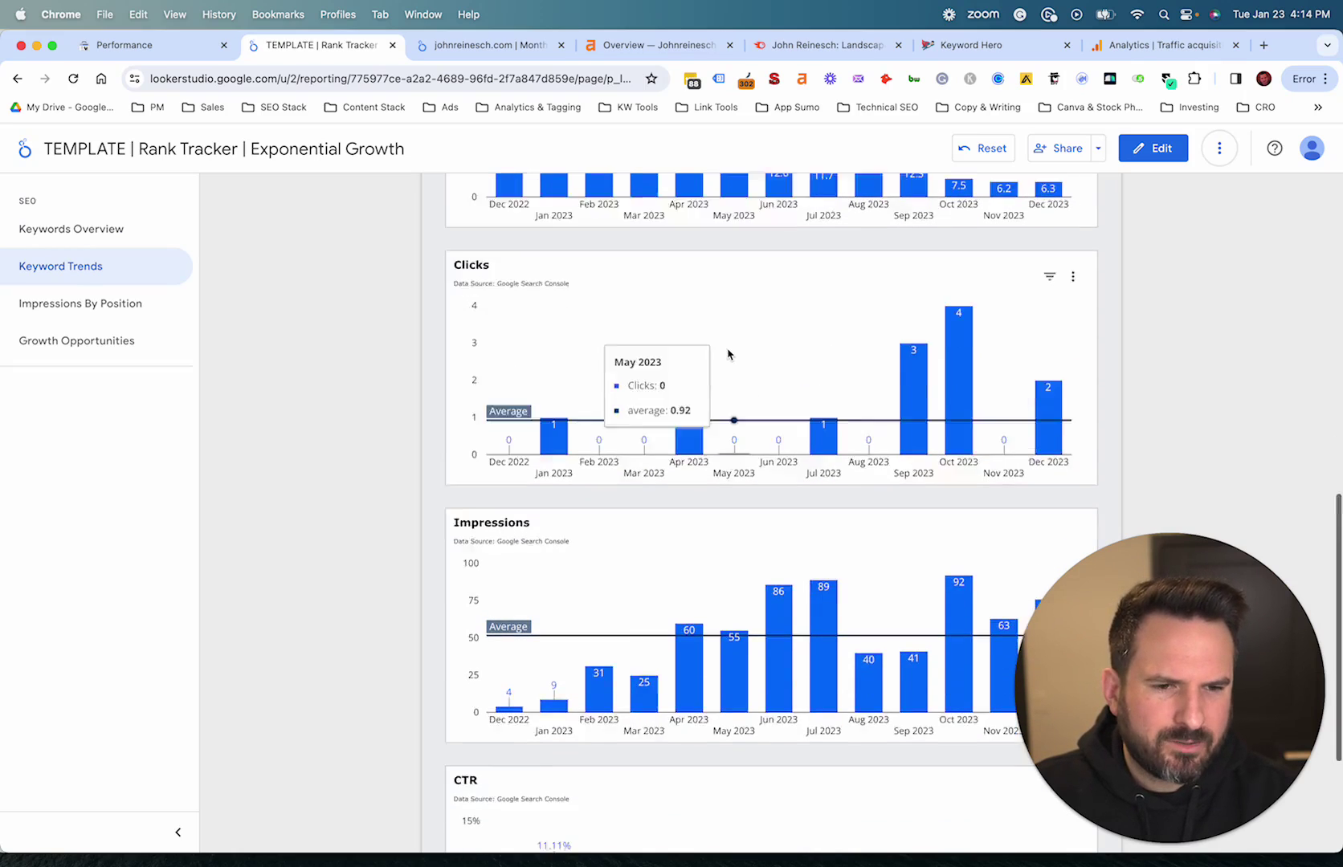
scroll(962, 351, "down", 2)
scroll(769, 277, "up", 3)
scroll(780, 474, "up", 5)
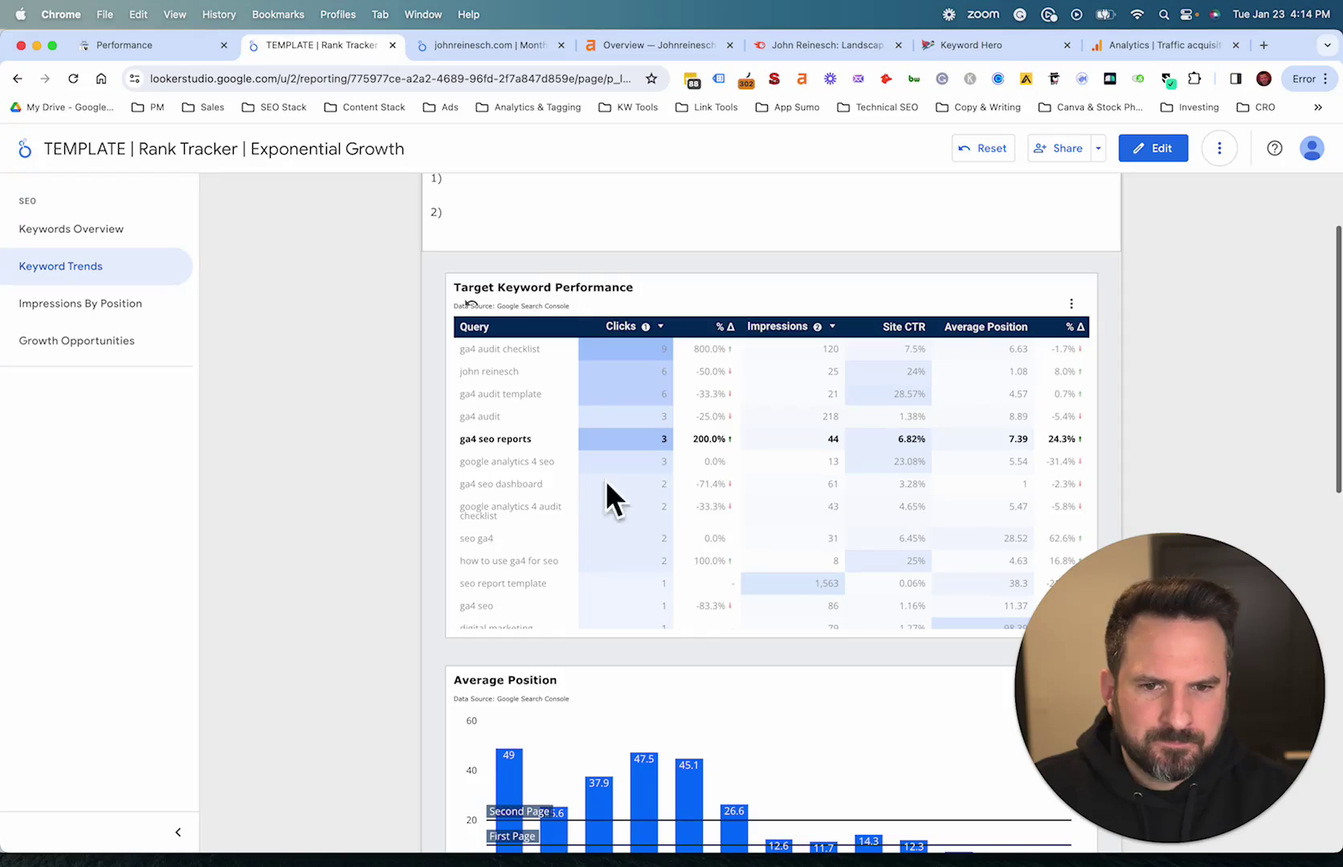
- Filter the trend charts by the query "ga4 seo dashboard" and review its monthly average position, clicks and impressions
left_click(478, 484)
scroll(391, 505, "down", 2)
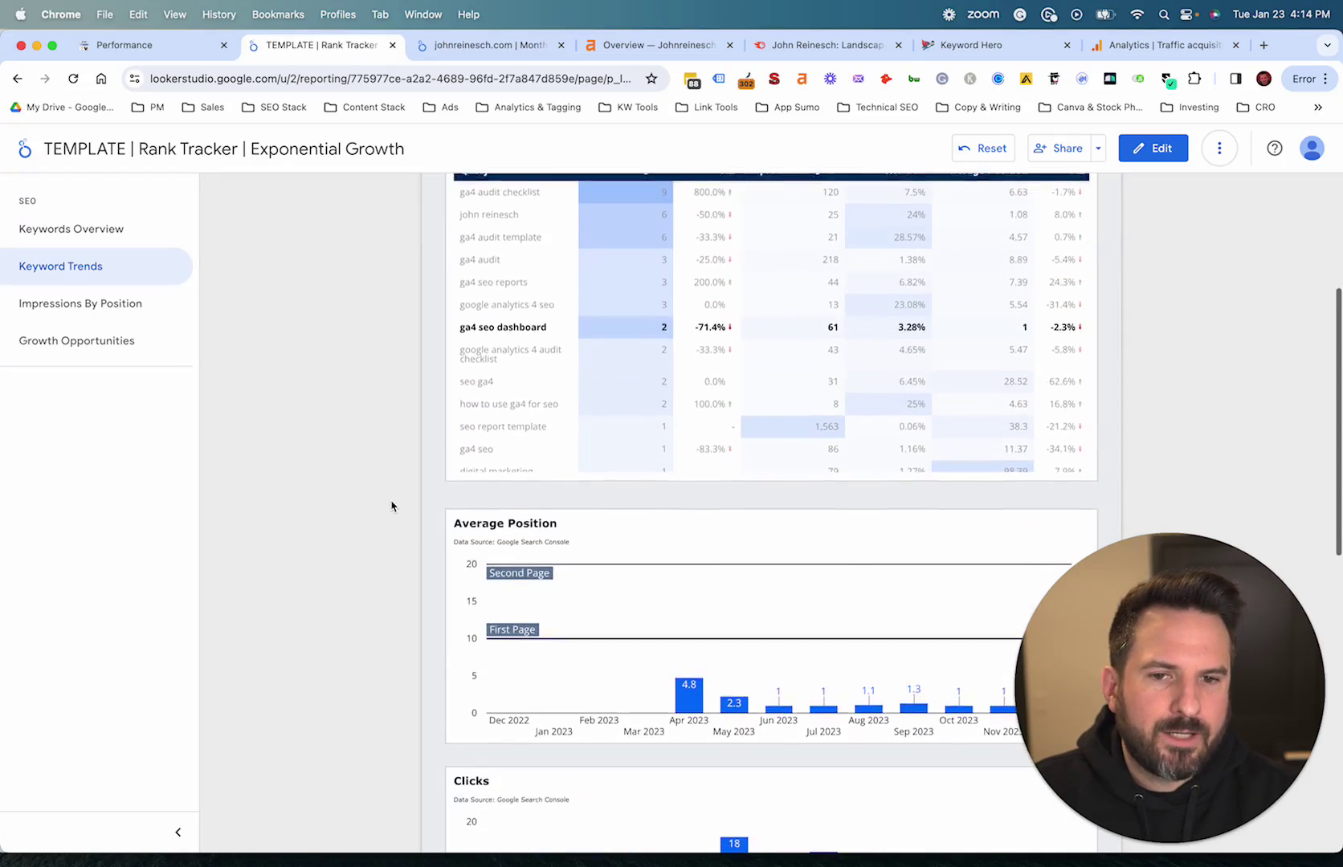
scroll(391, 506, "down", 3)
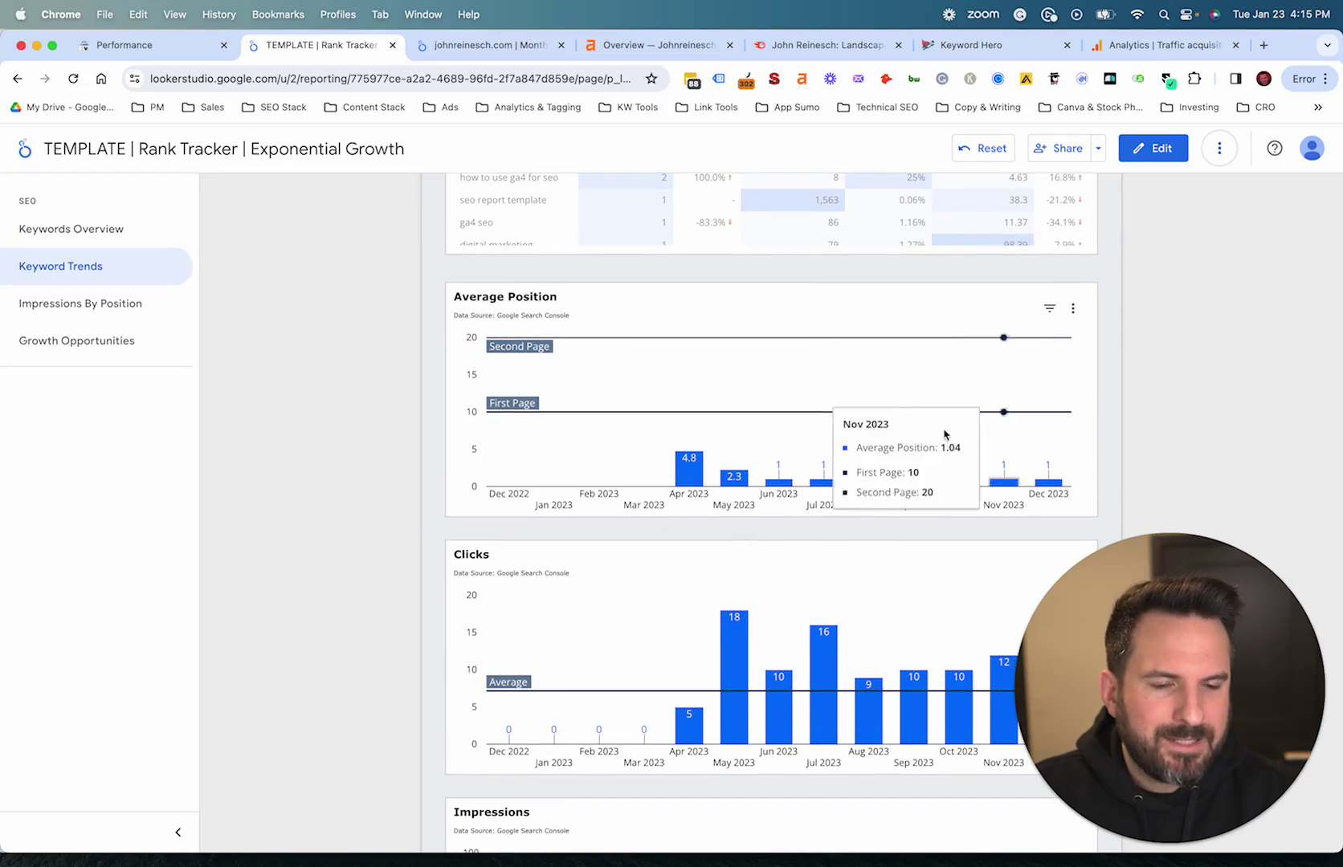
scroll(896, 465, "down", 1)
scroll(819, 478, "down", 2)
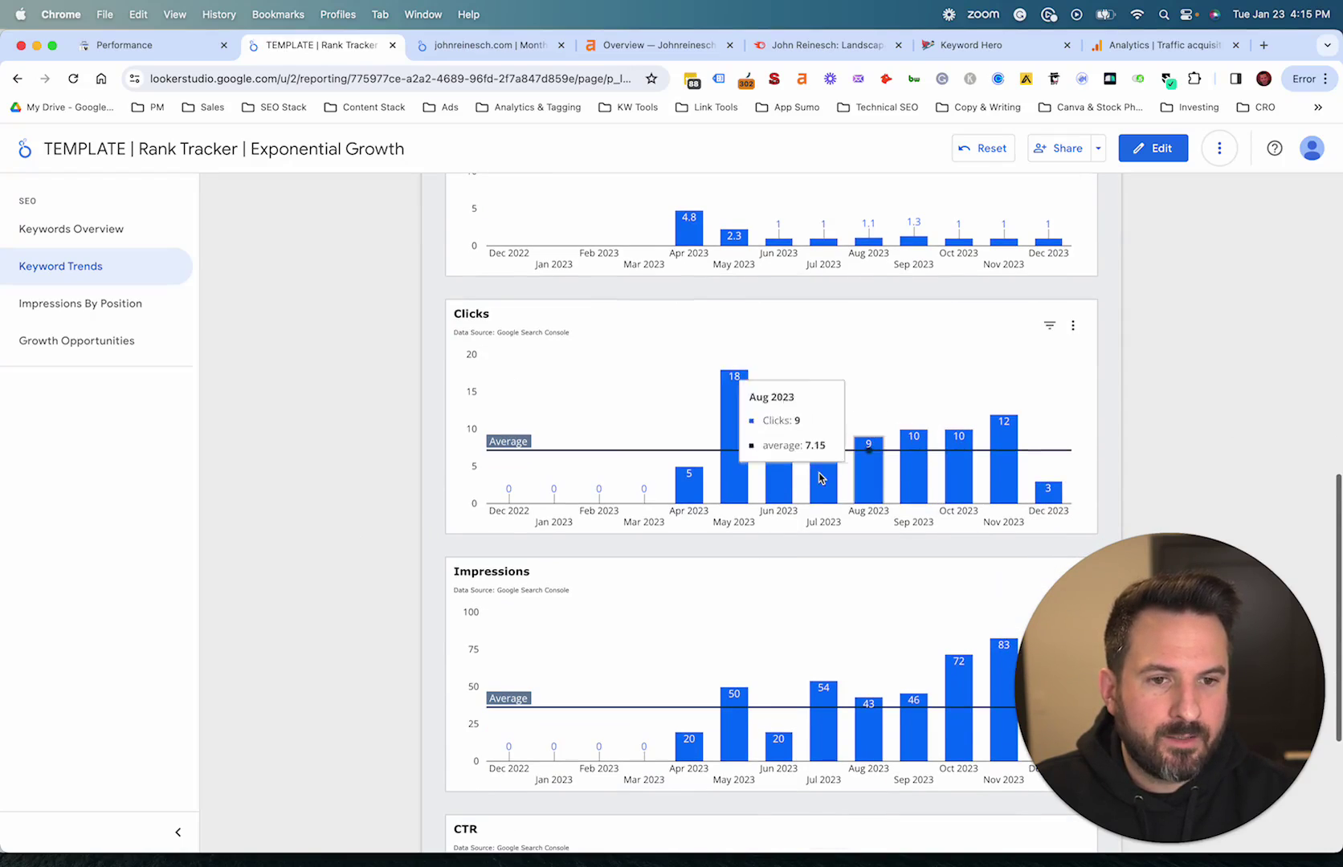
scroll(953, 435, "down", 2)
scroll(1048, 522, "down", 1)
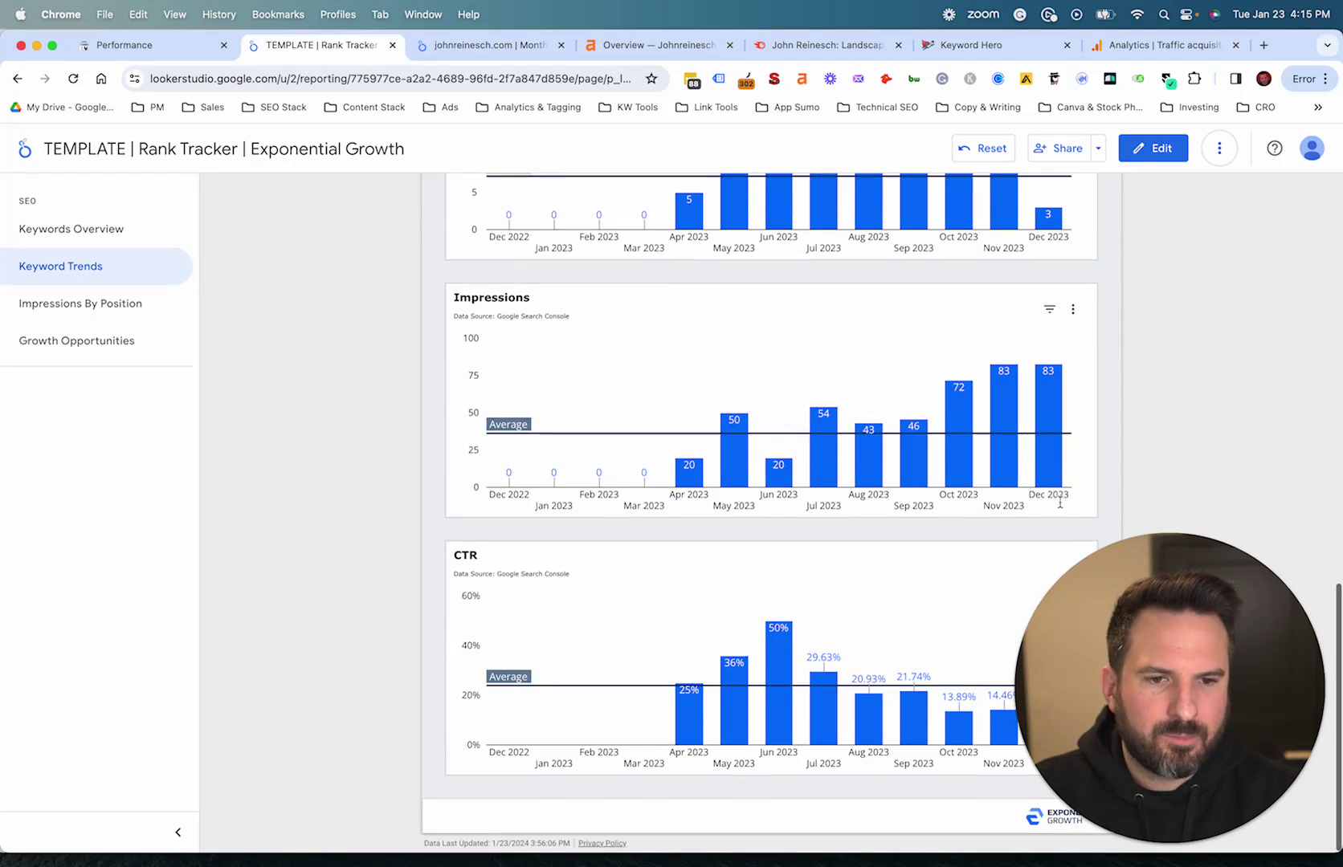
- Compare the December 2023 clicks, impressions and CTR for "ga4 seo dashboard" with those of the preceding months
scroll(933, 516, "up", 1)
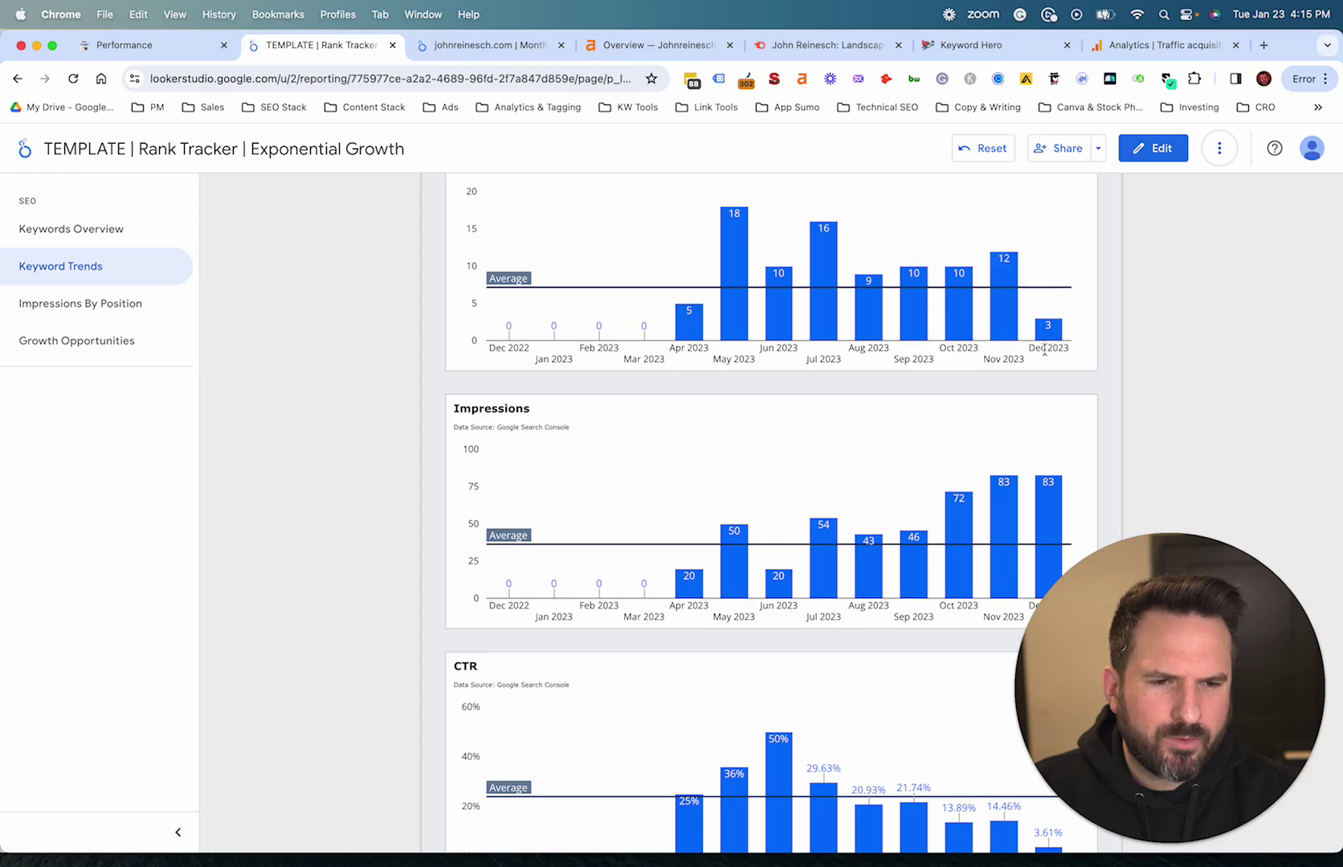
scroll(833, 494, "up", 1)
scroll(819, 498, "down", 2)
scroll(803, 510, "up", 1)
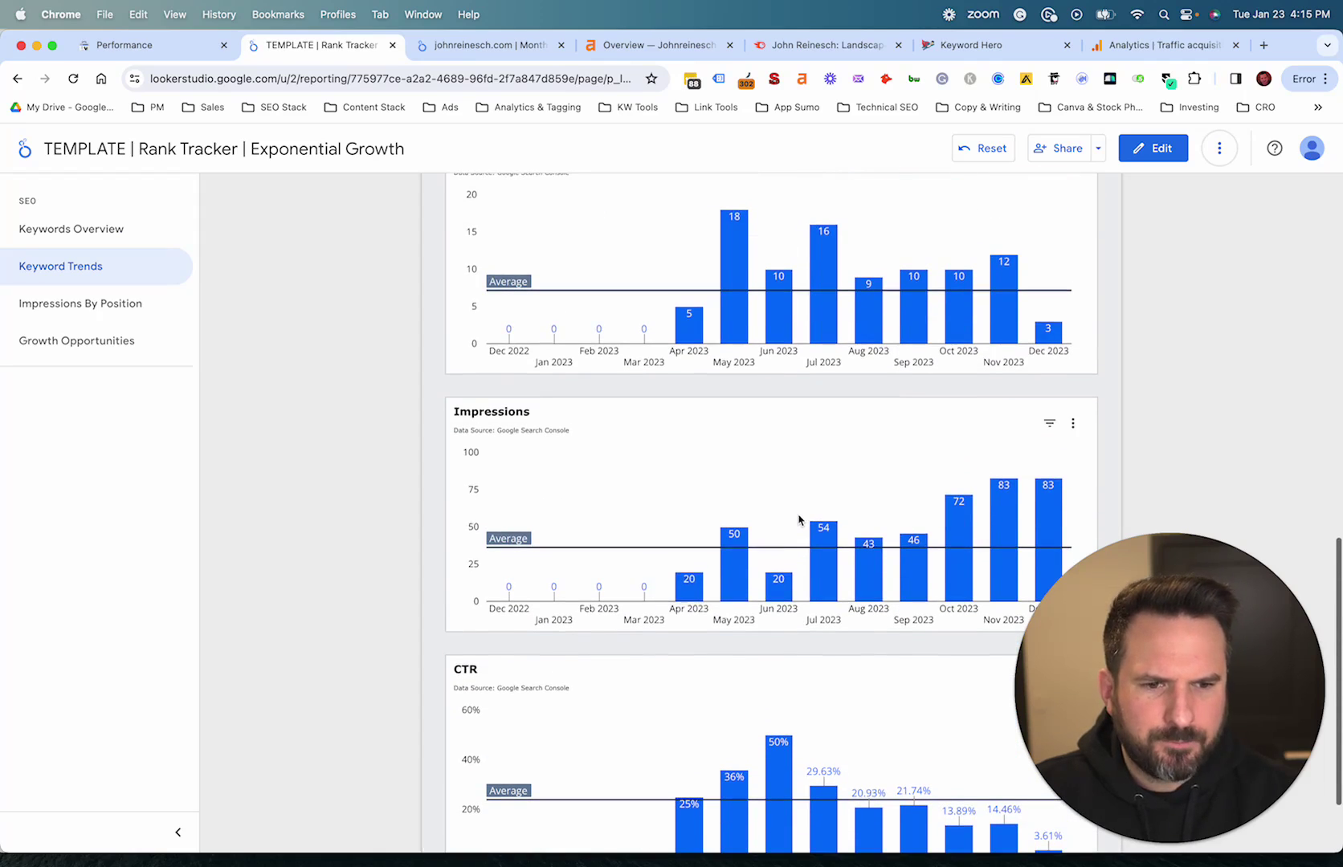
scroll(964, 562, "down", 1)
left_click_drag(1164, 841, 1163, 630)
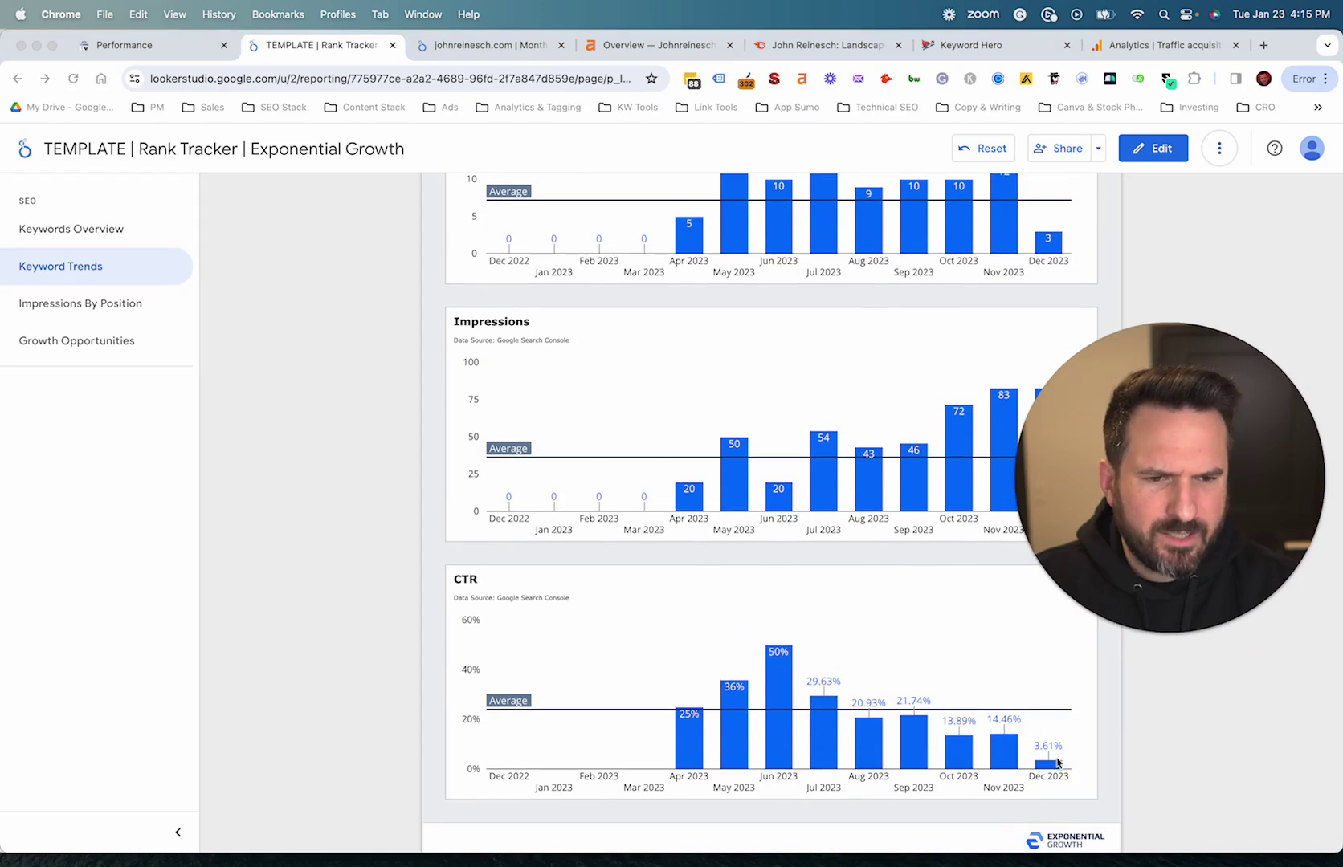
- Copy the query "ga4 seo dashboard" from the Target Keyword Performance table and search Google for it in a new browser tab
scroll(959, 712, "up", 8)
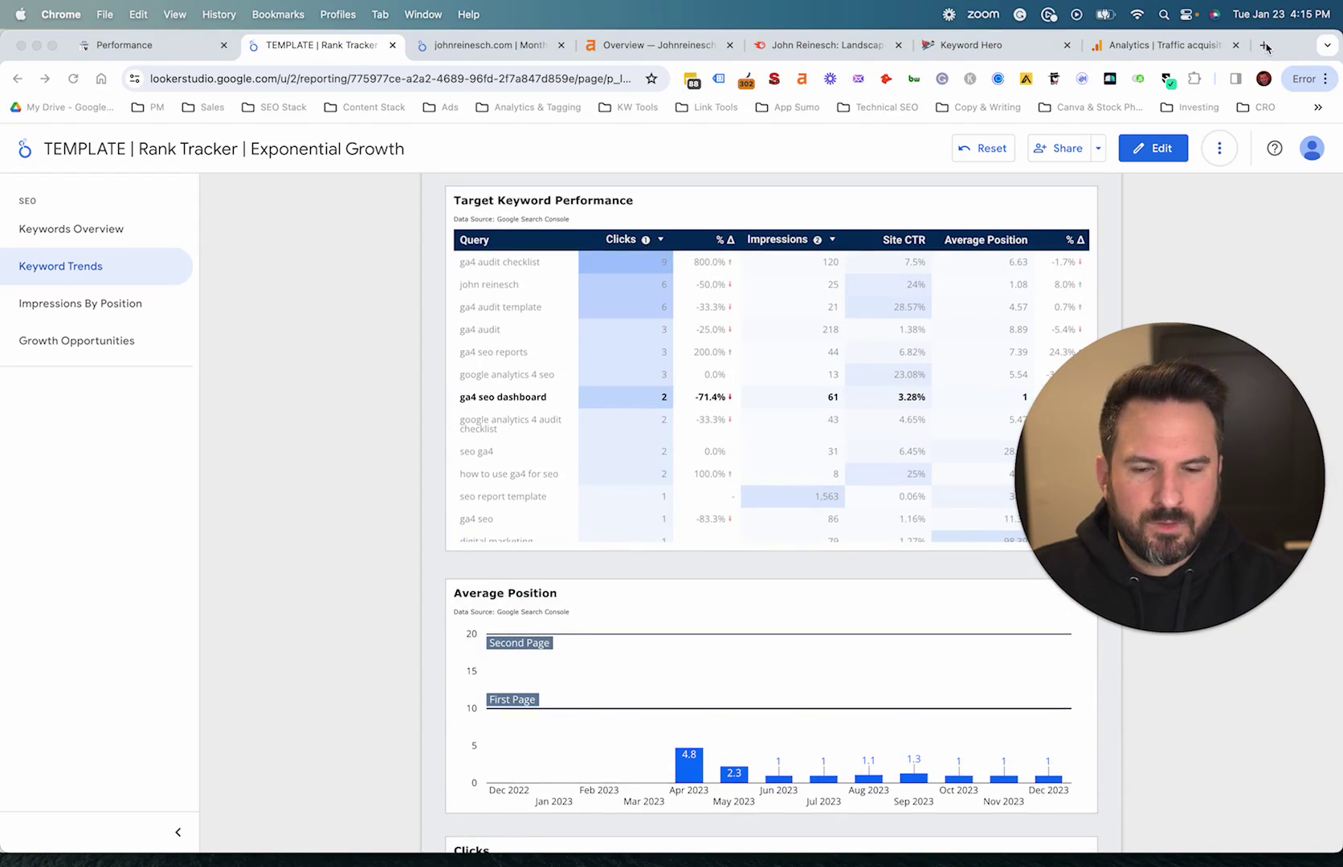
left_click_drag(447, 397, 554, 398)
key("super+c")
left_click(1263, 45)
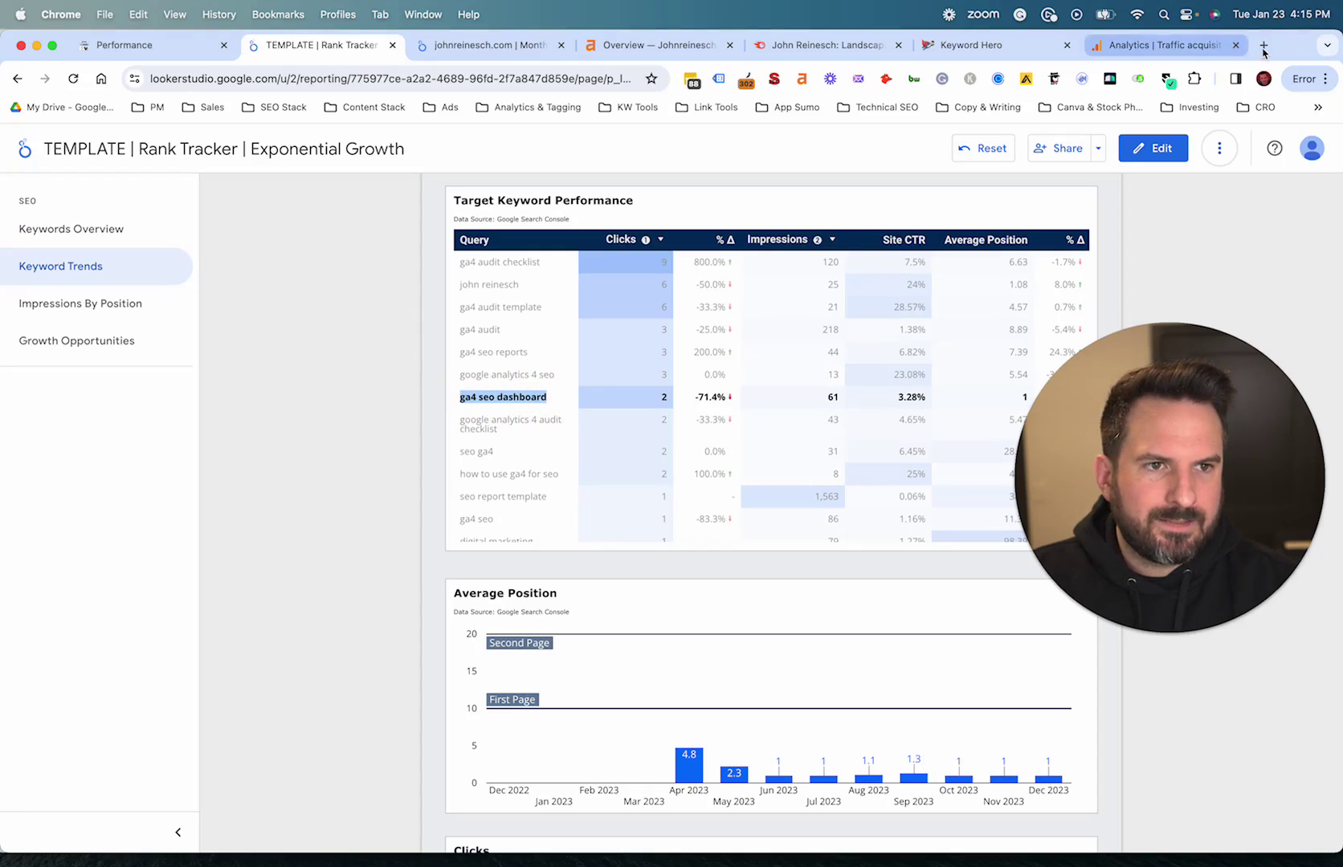
key("super+v")
key("Return")
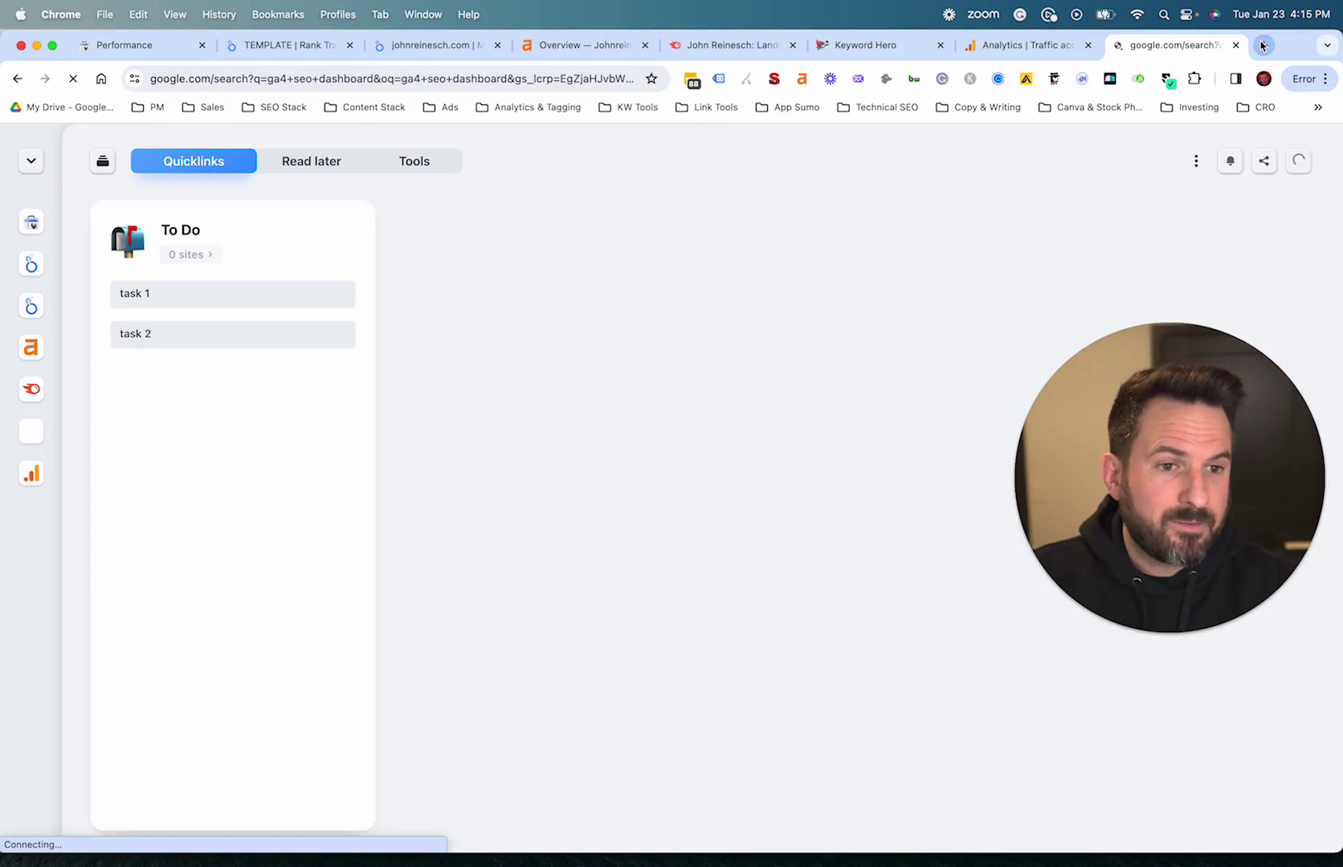
- Inspect the Google results for "ga4 seo dashboard", checking the ads and search performance box above the johnreinesch.com listing
scroll(263, 620, "down", 6)
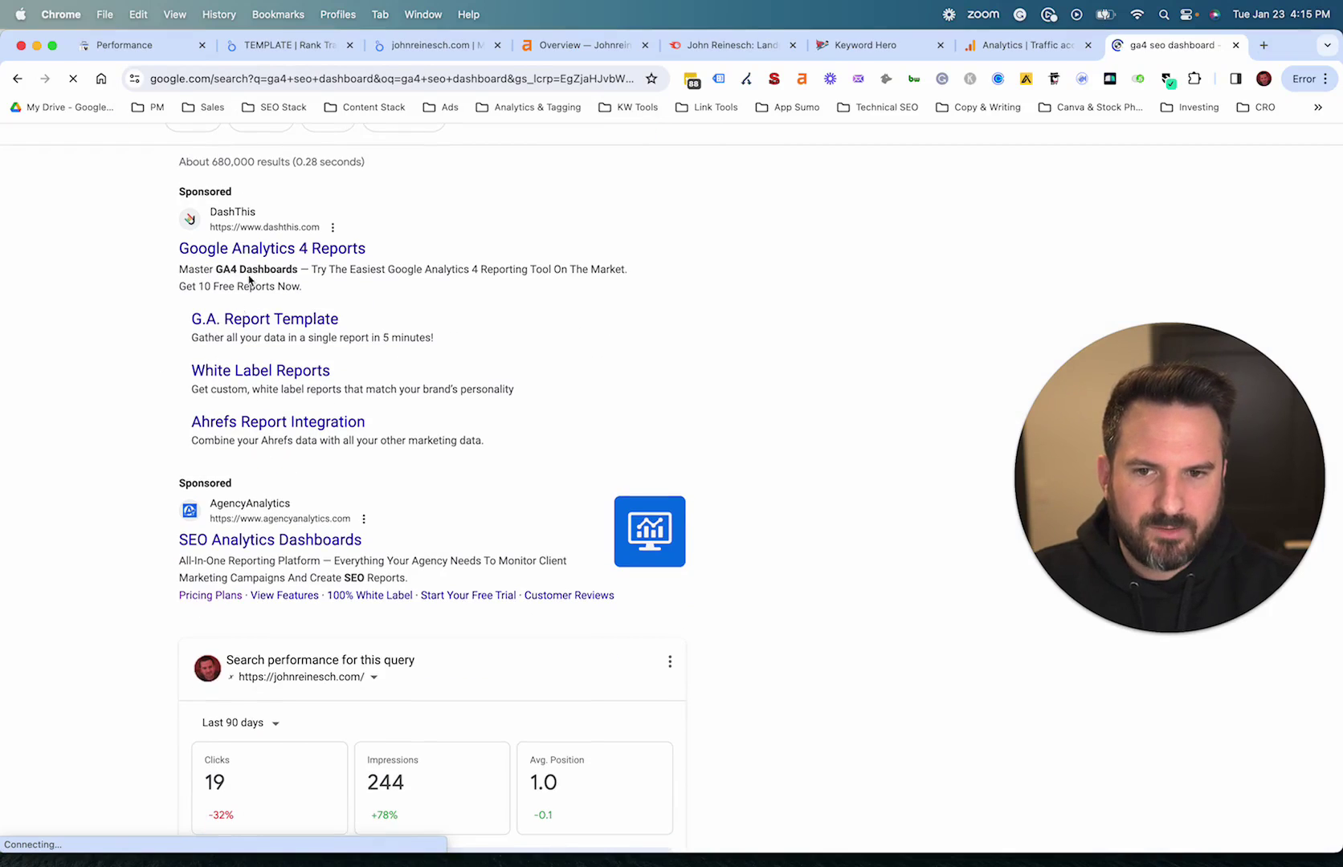
scroll(269, 542, "down", 2)
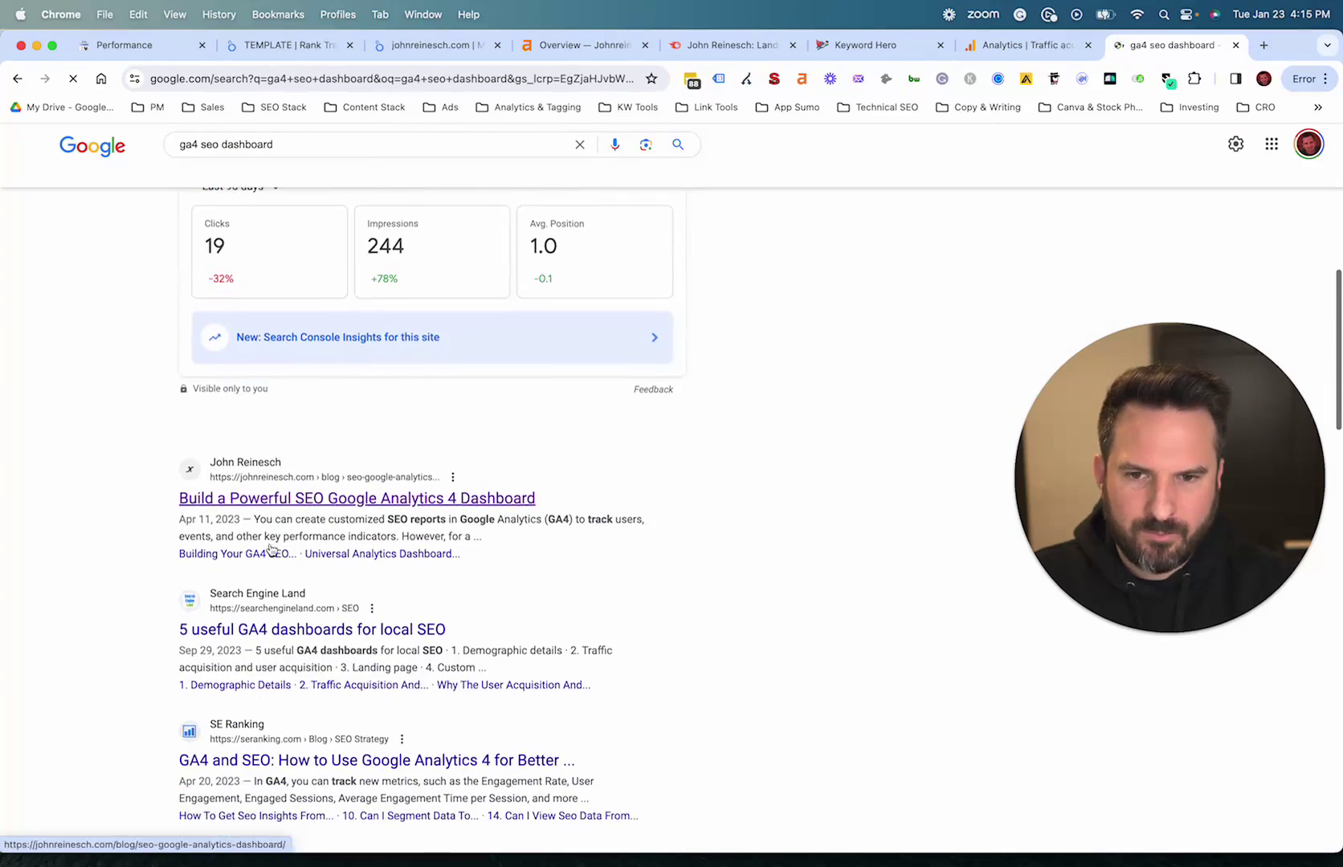
left_click_drag(147, 464, 546, 547)
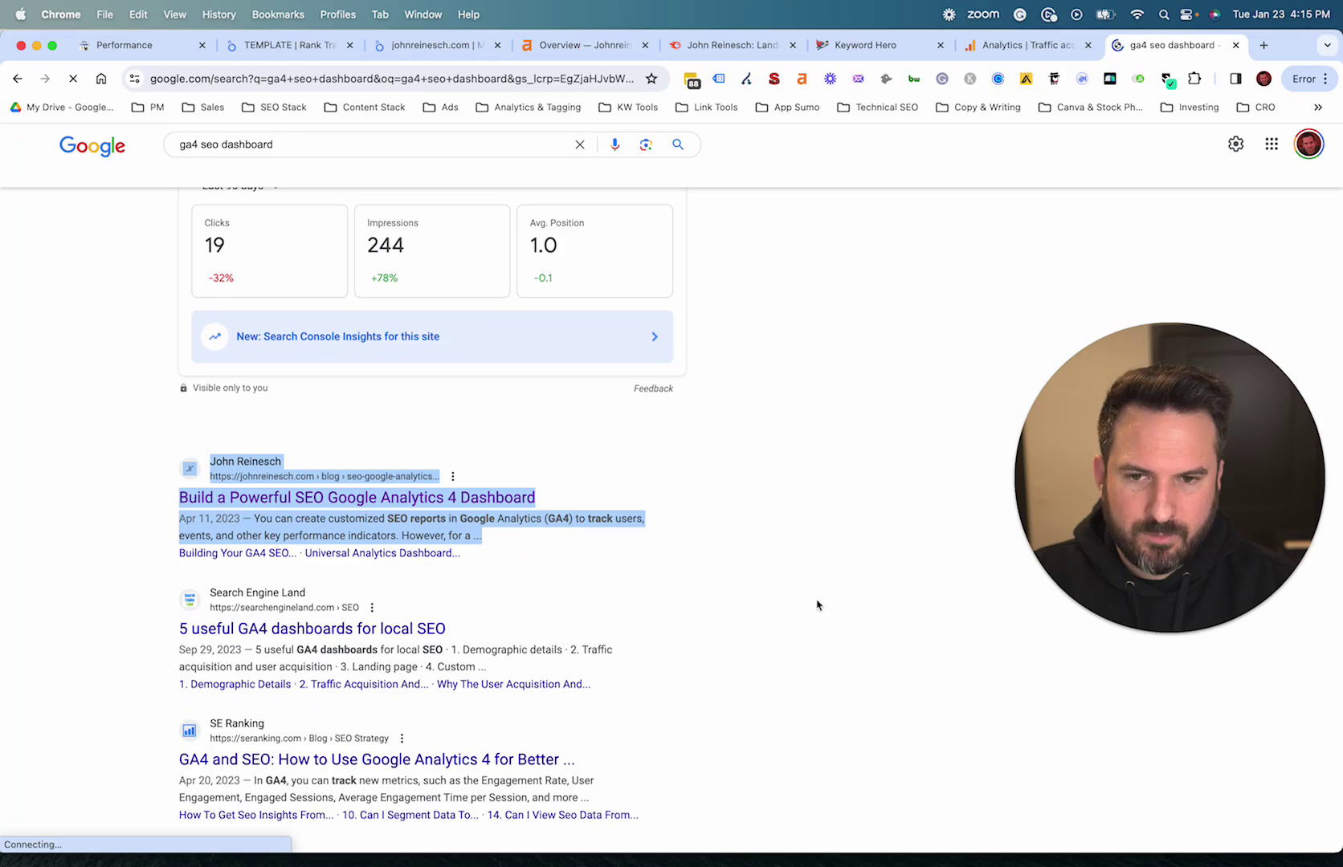
scroll(632, 643, "down", 2)
left_click(255, 388)
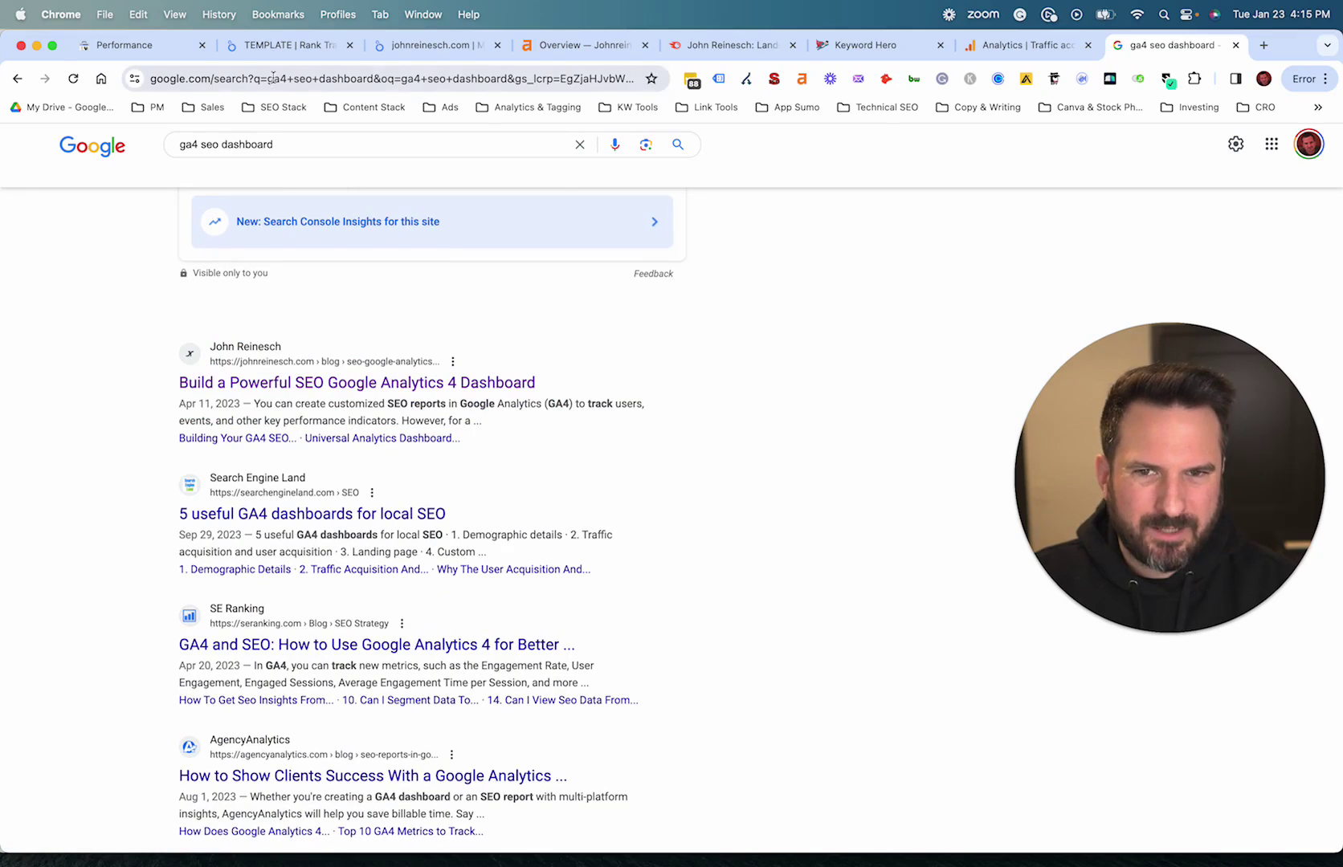
- Return to the Rank Tracker report, clear the "ga4 seo dashboard" filter and look through the keyword table
left_click(332, 51)
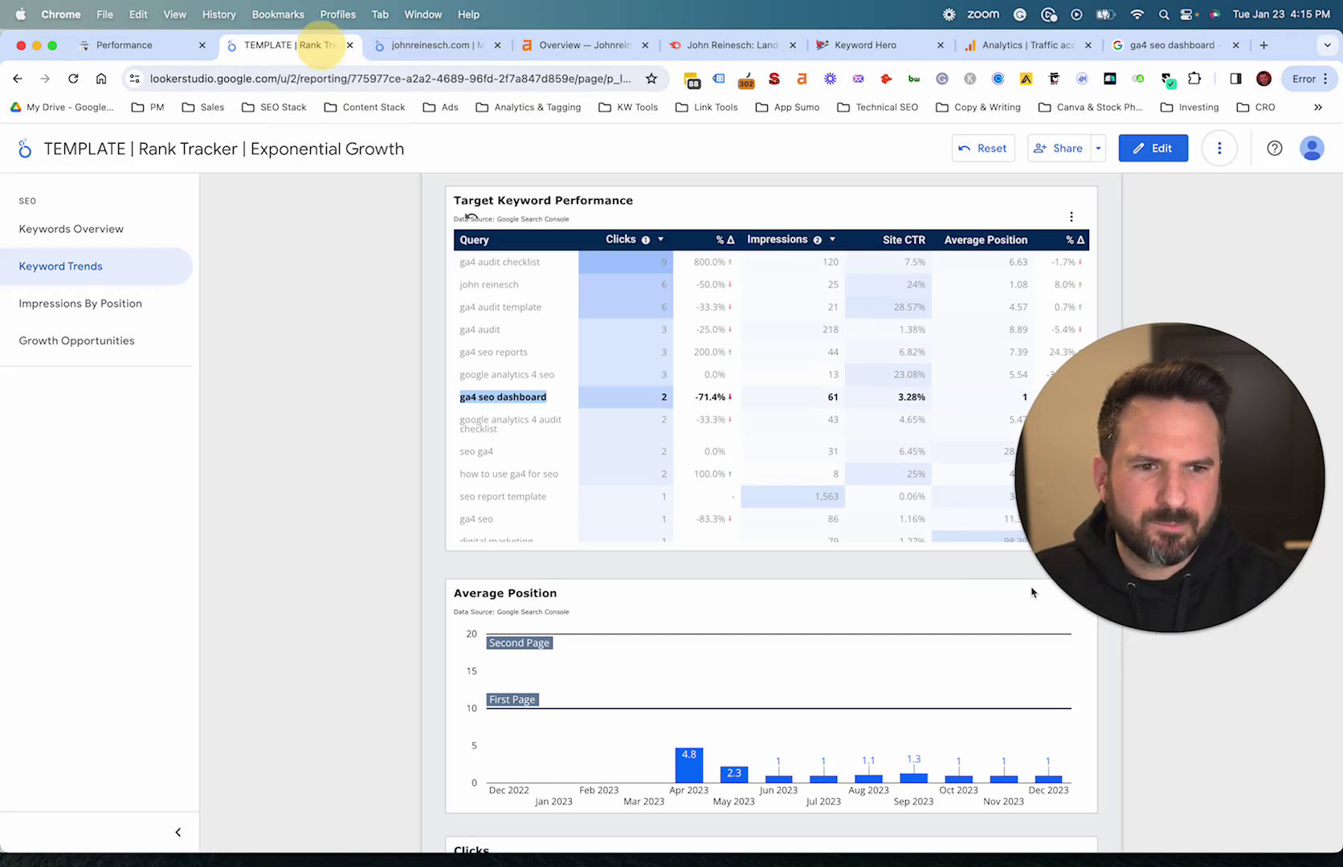
left_click(487, 401)
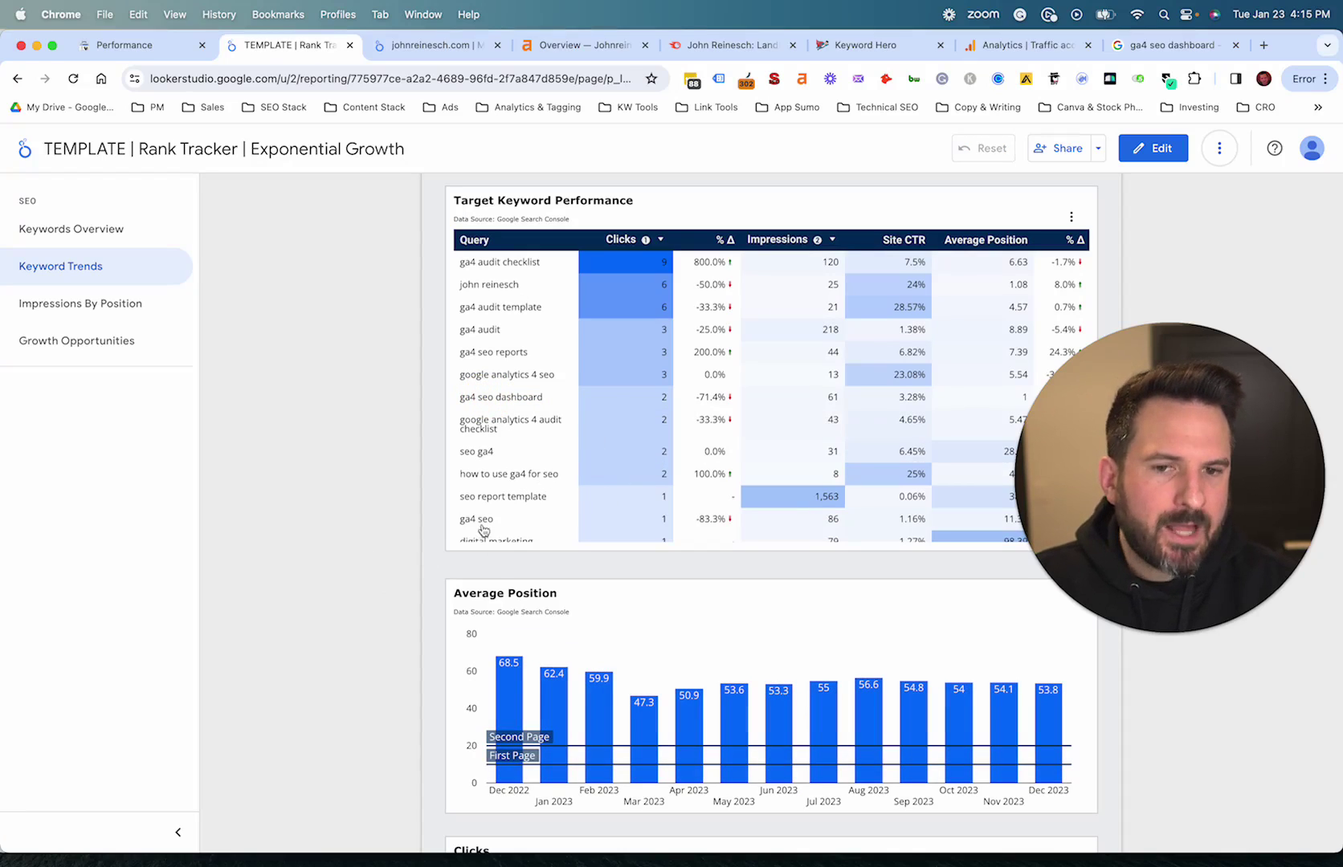
scroll(490, 491, "down", 2)
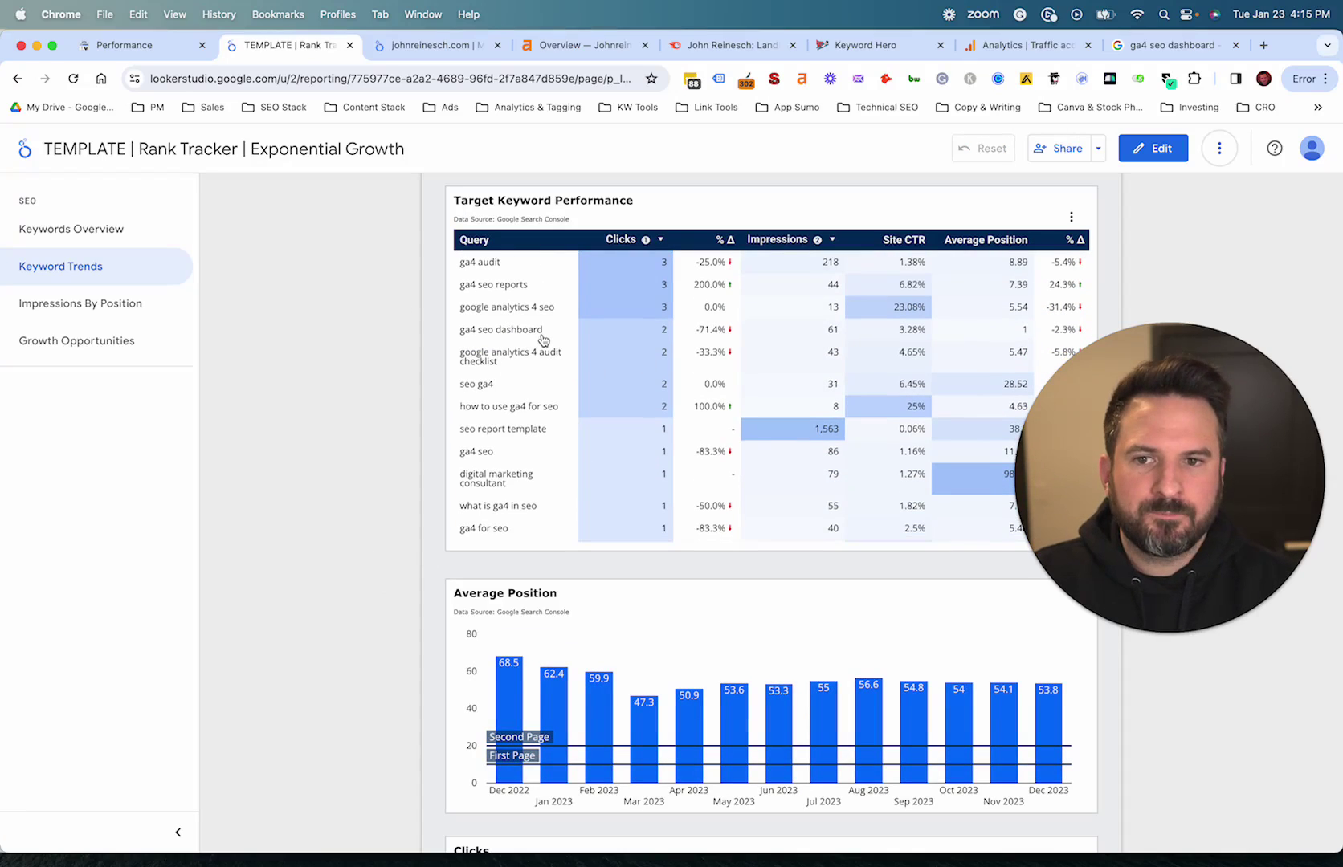
- Open the Impressions By Position page and compare the last 3 months' distribution across ranking positions with the prior periods
left_click(91, 304)
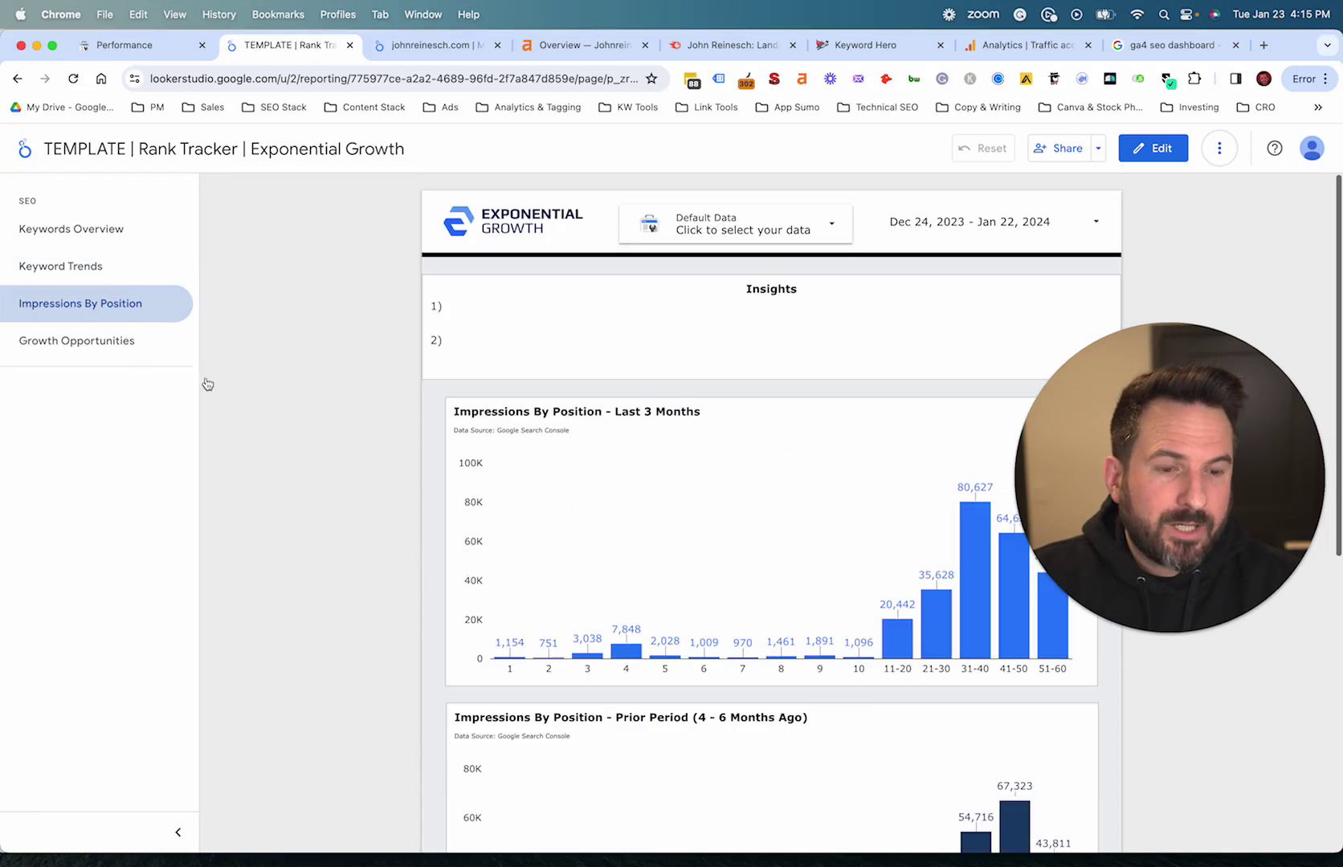
scroll(481, 516, "down", 3)
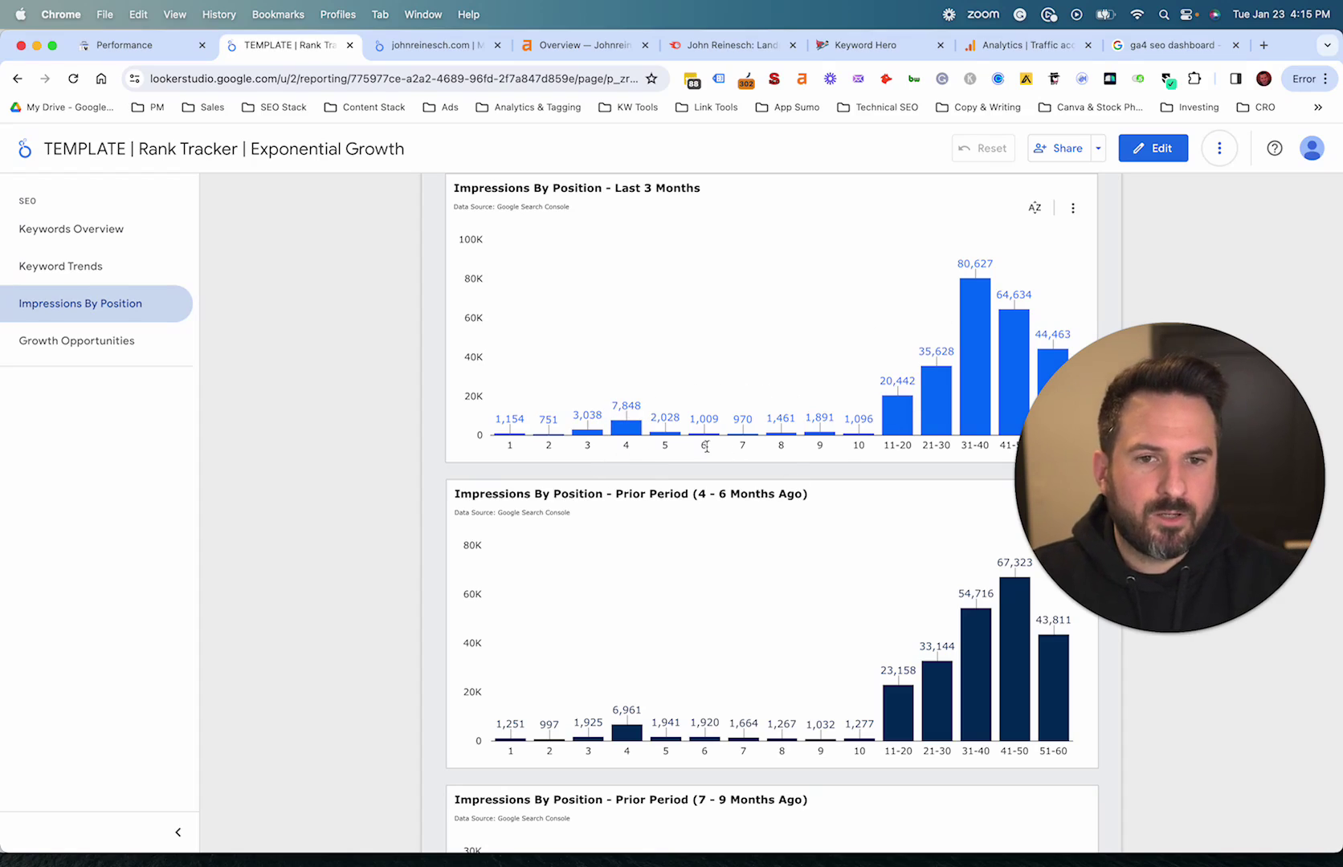
scroll(663, 221, "down", 1)
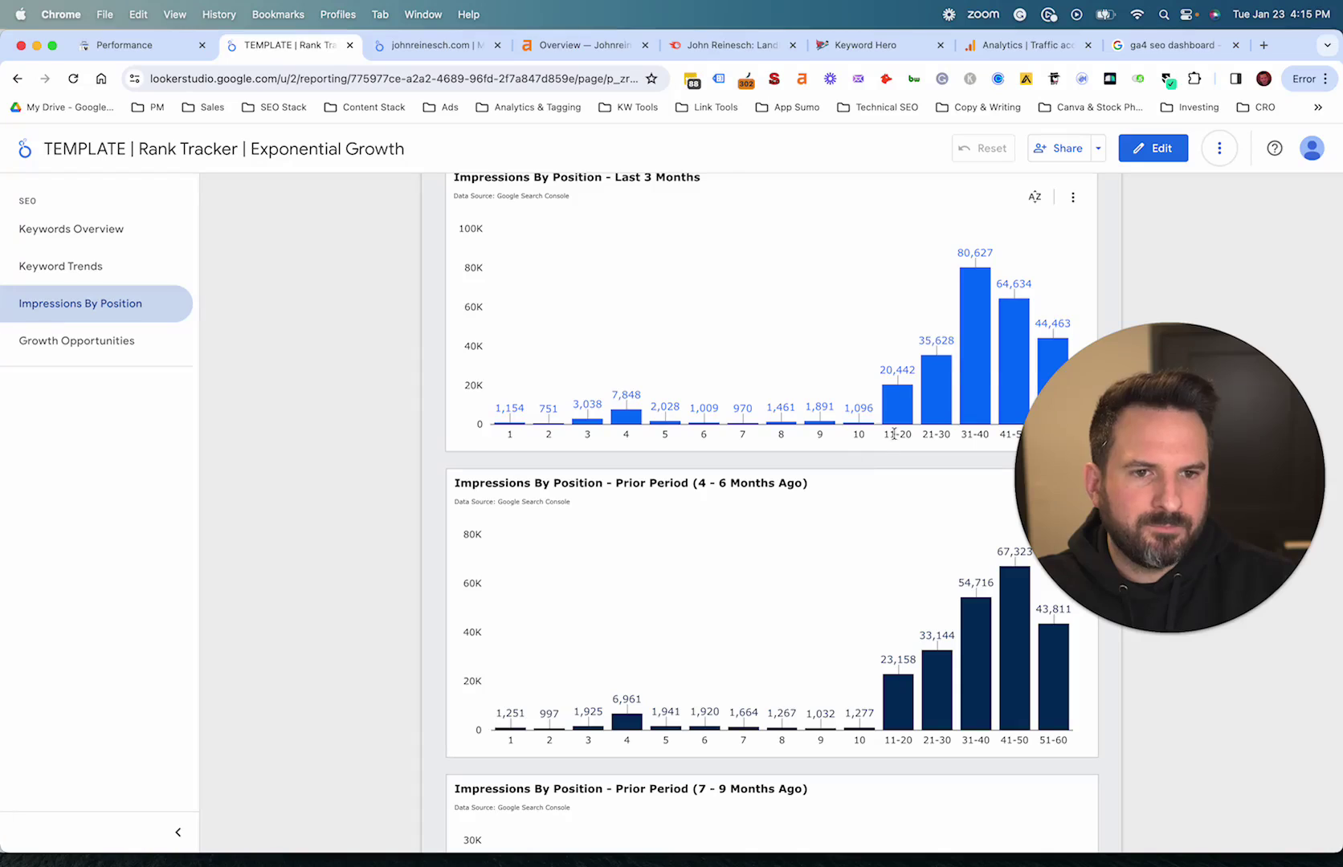
mouse_move(938, 374)
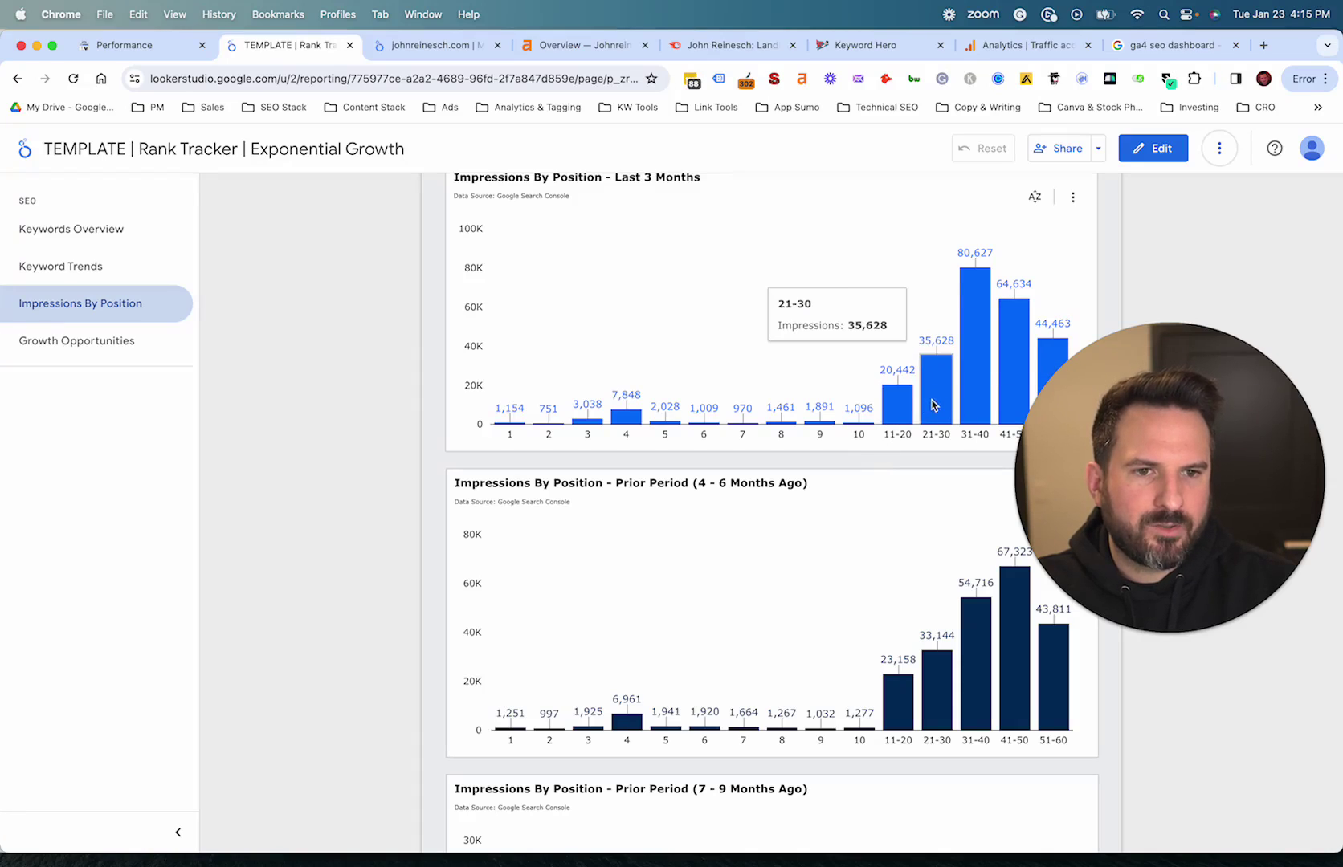
left_click_drag(1317, 382, 1317, 594)
scroll(799, 366, "down", 1)
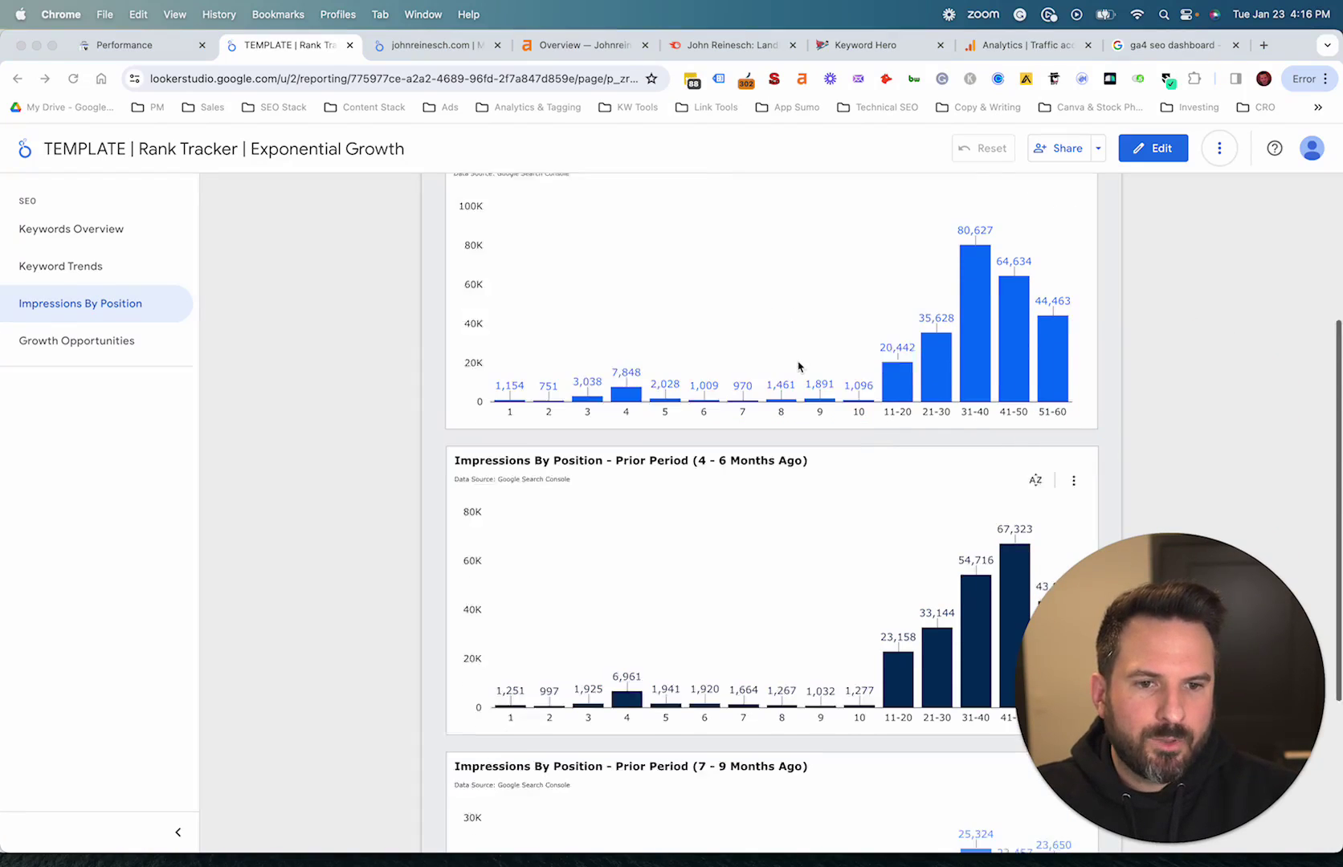
scroll(798, 366, "down", 3)
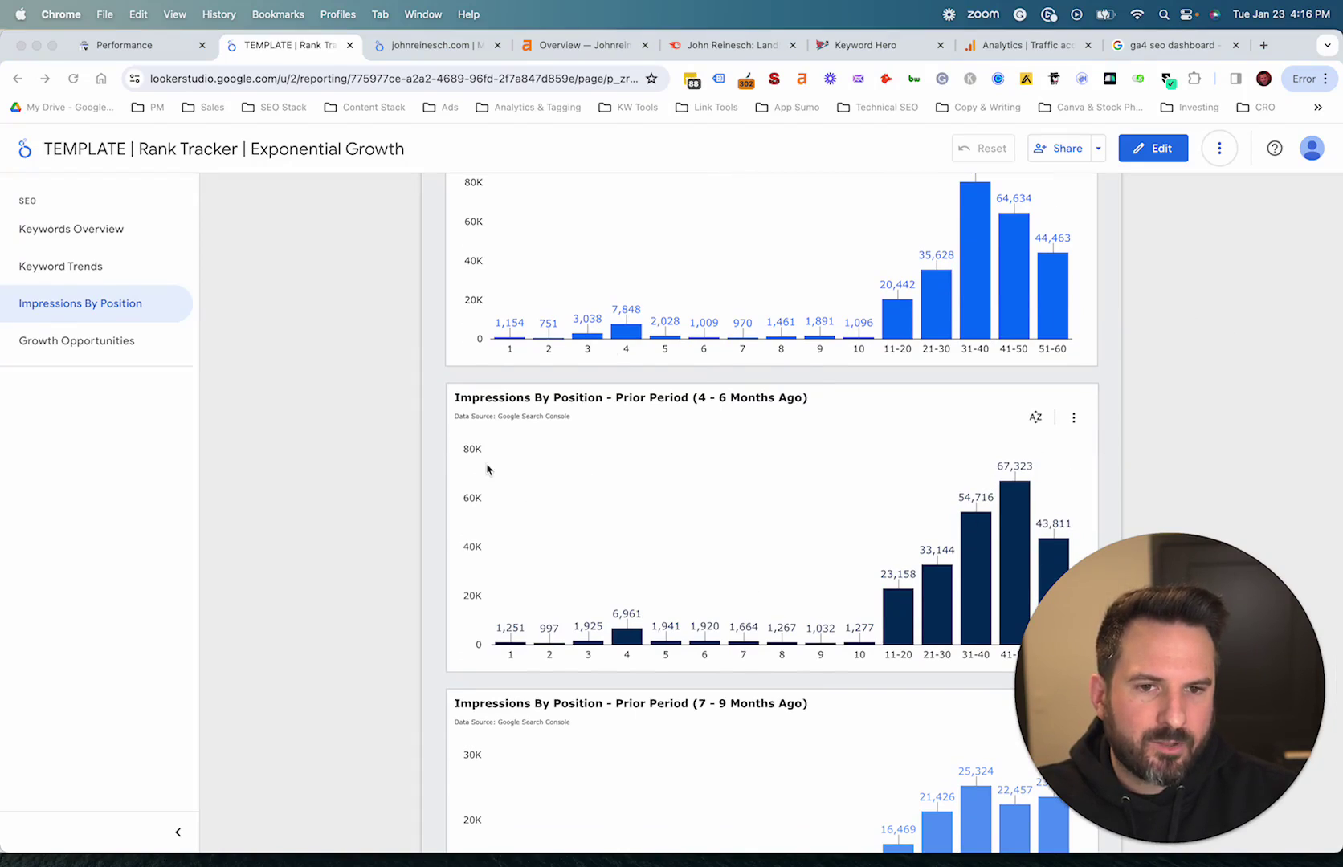
scroll(866, 547, "up", 4)
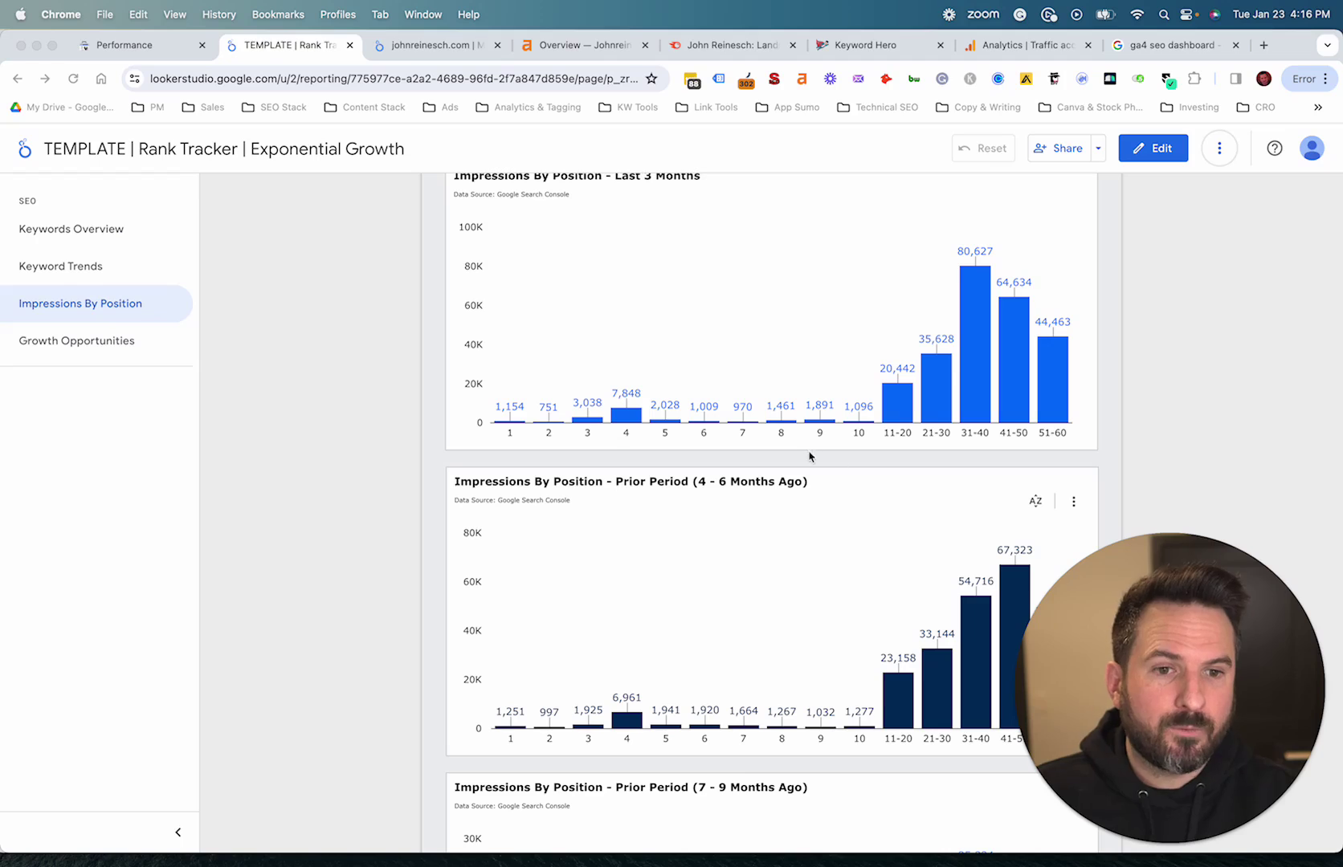
- Open the Growth Opportunities page and examine the Page 2 Keywords table for queries with high impressions
left_click(28, 344)
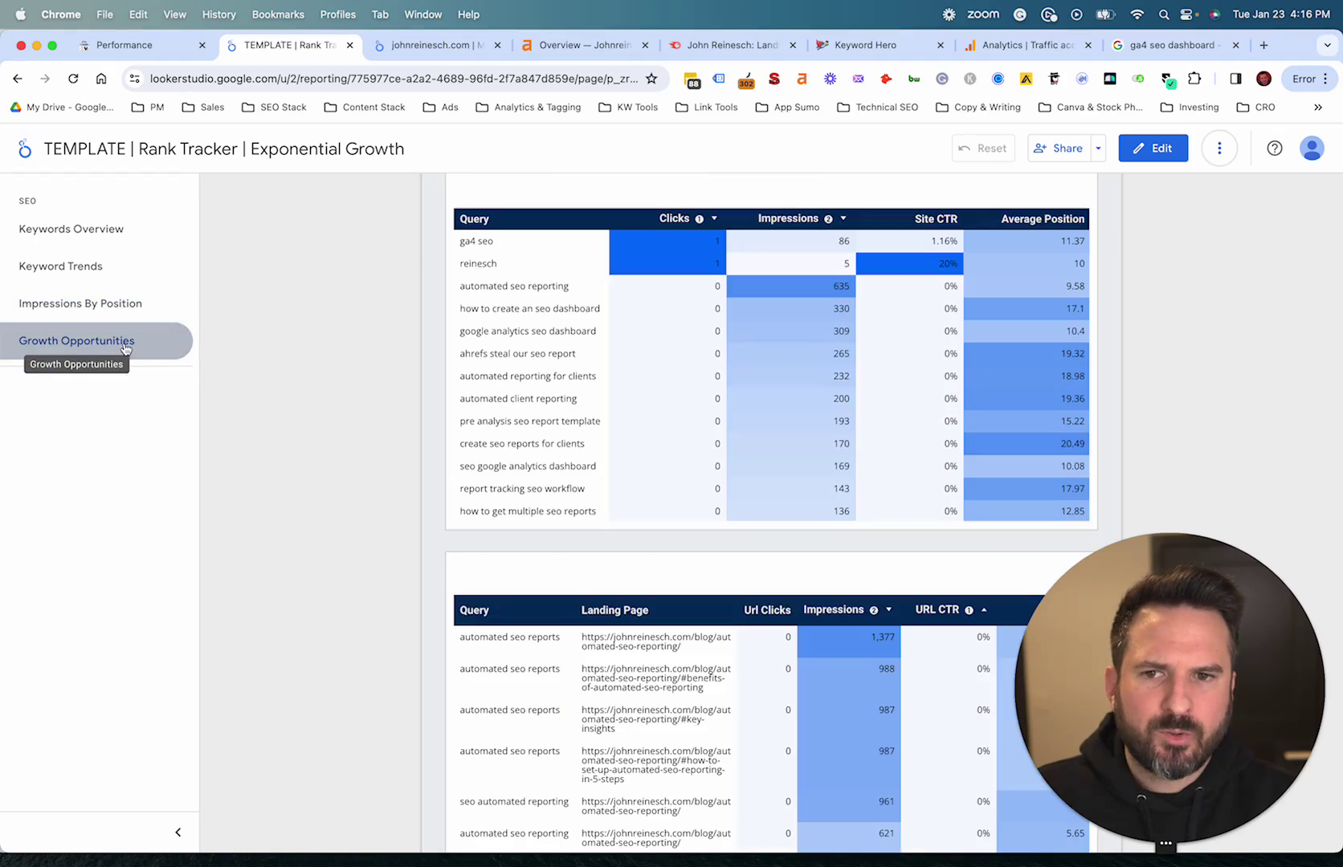
scroll(568, 566, "down", 3)
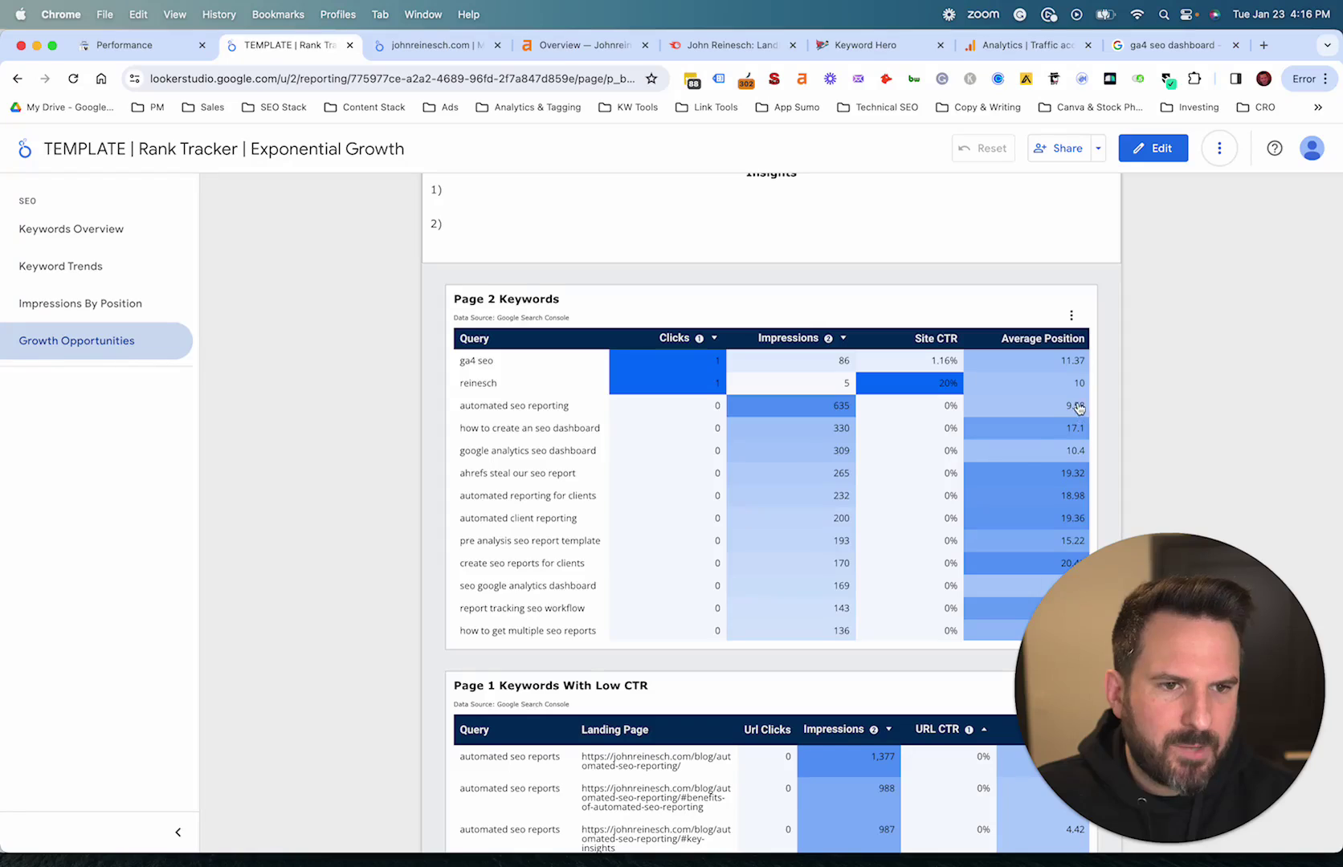
scroll(1028, 506, "down", 3)
scroll(1007, 504, "up", 3)
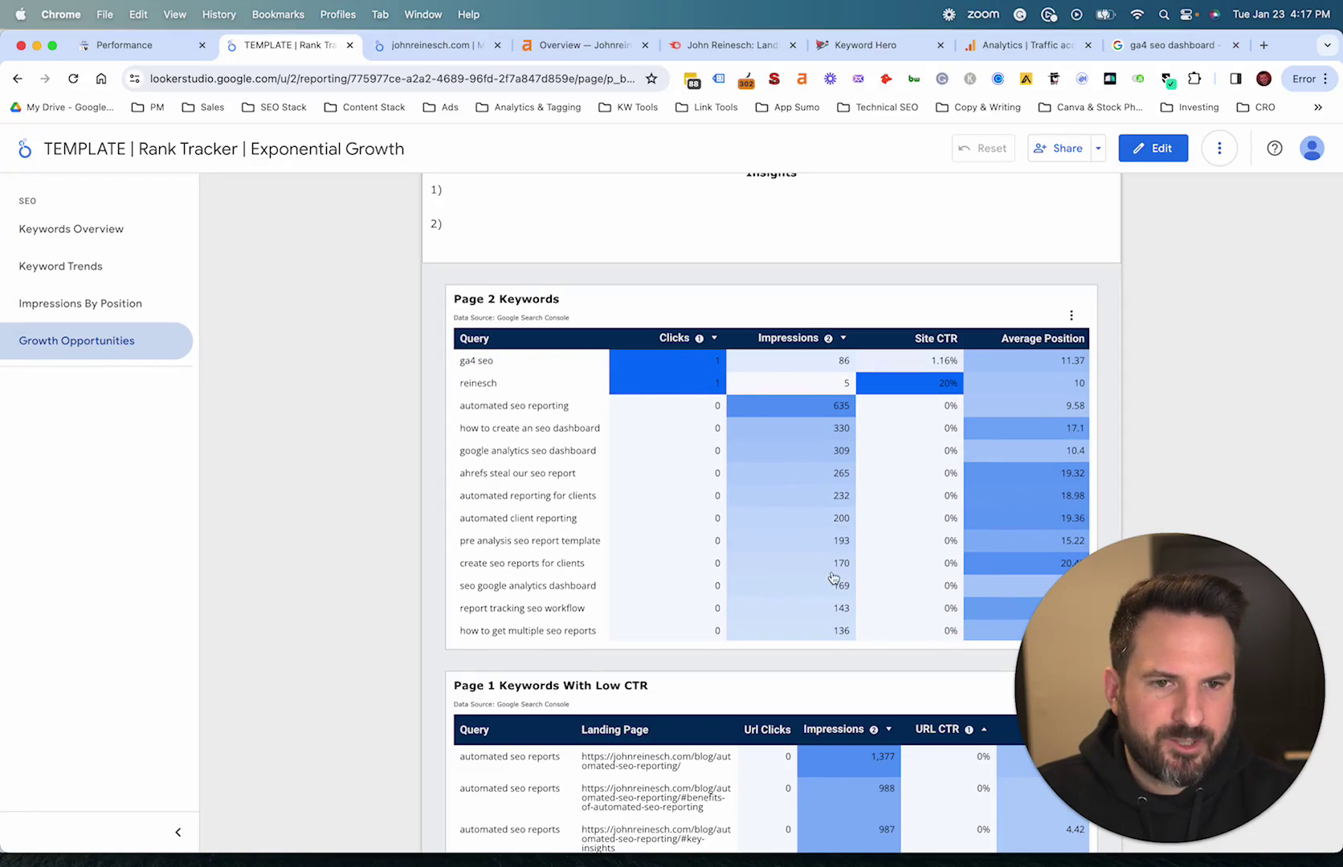
scroll(521, 562, "down", 3)
scroll(522, 560, "down", 3)
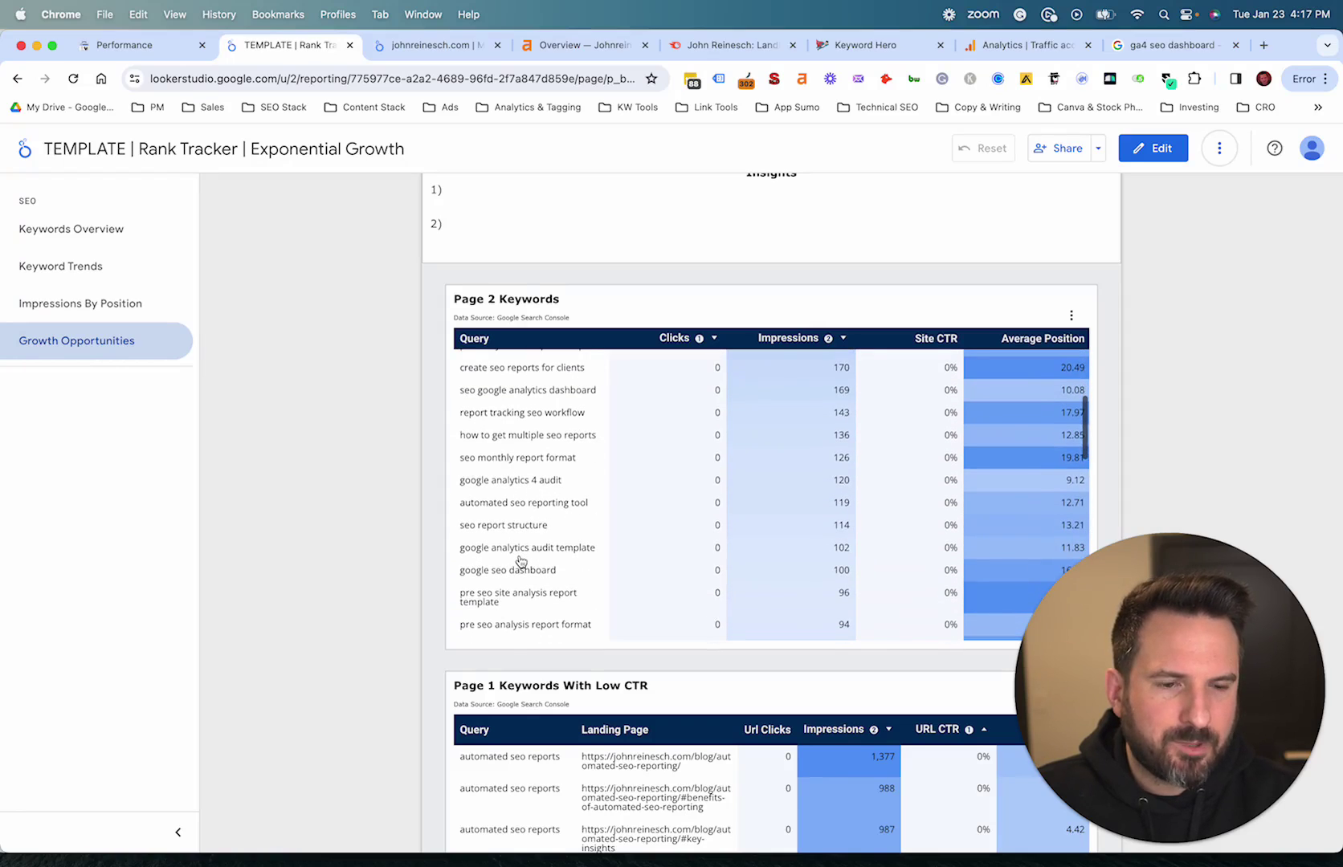
scroll(428, 541, "down", 3)
- Examine the Page 1 Keywords With Low CTR table, including its landing pages, and look back over the Page 2 Keywords table
scroll(434, 540, "down", 2)
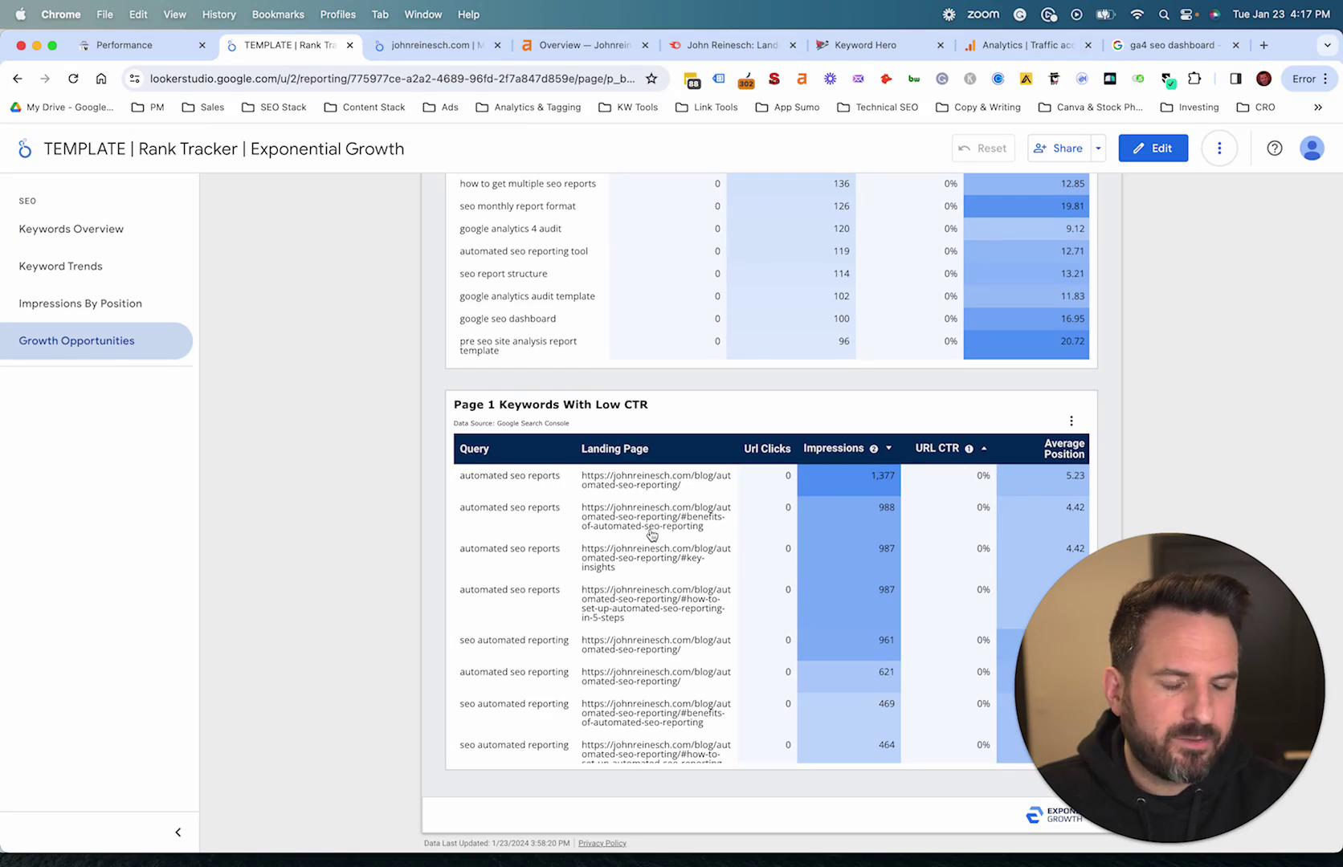
scroll(743, 584, "down", 3)
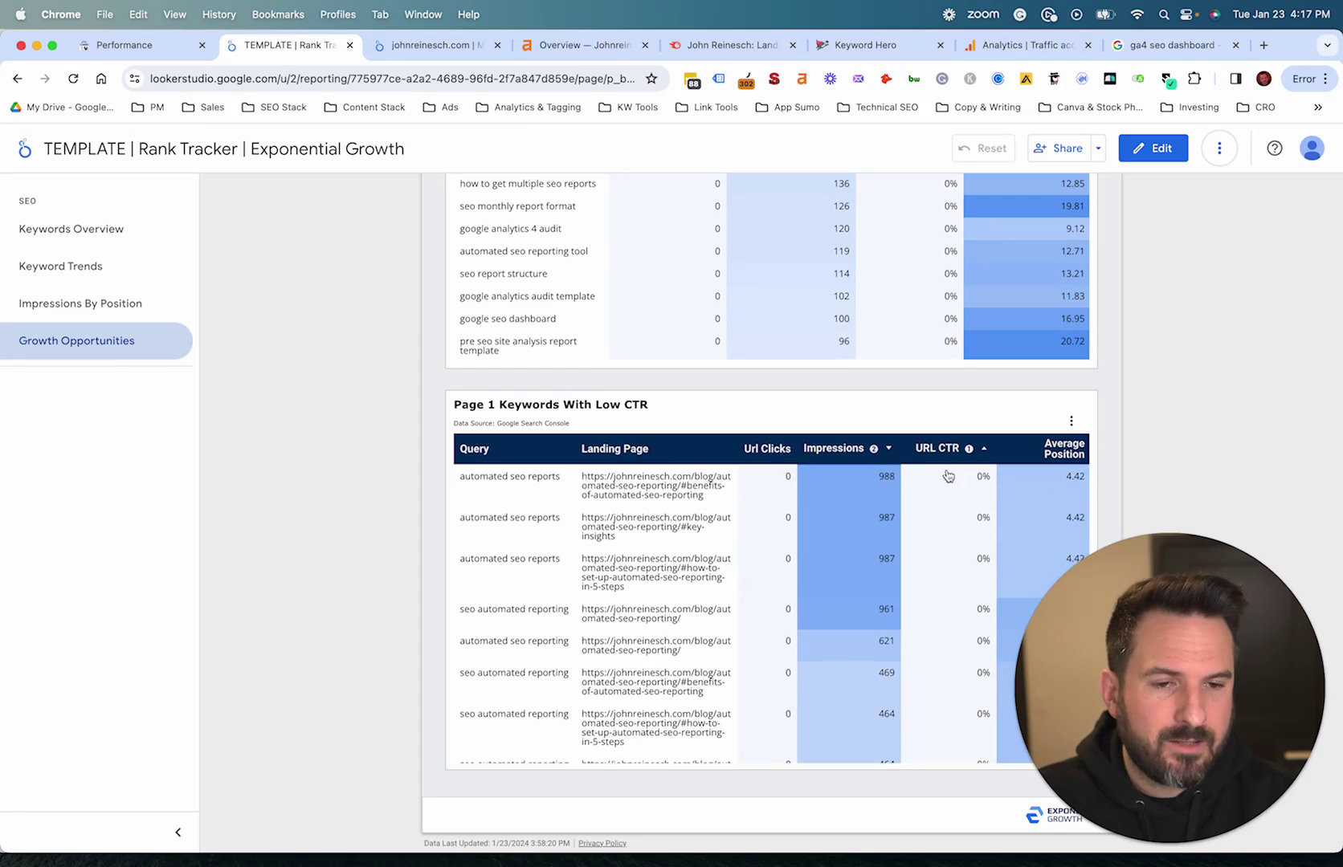
scroll(938, 614, "down", 3)
scroll(883, 578, "up", 3)
scroll(339, 459, "up", 5)
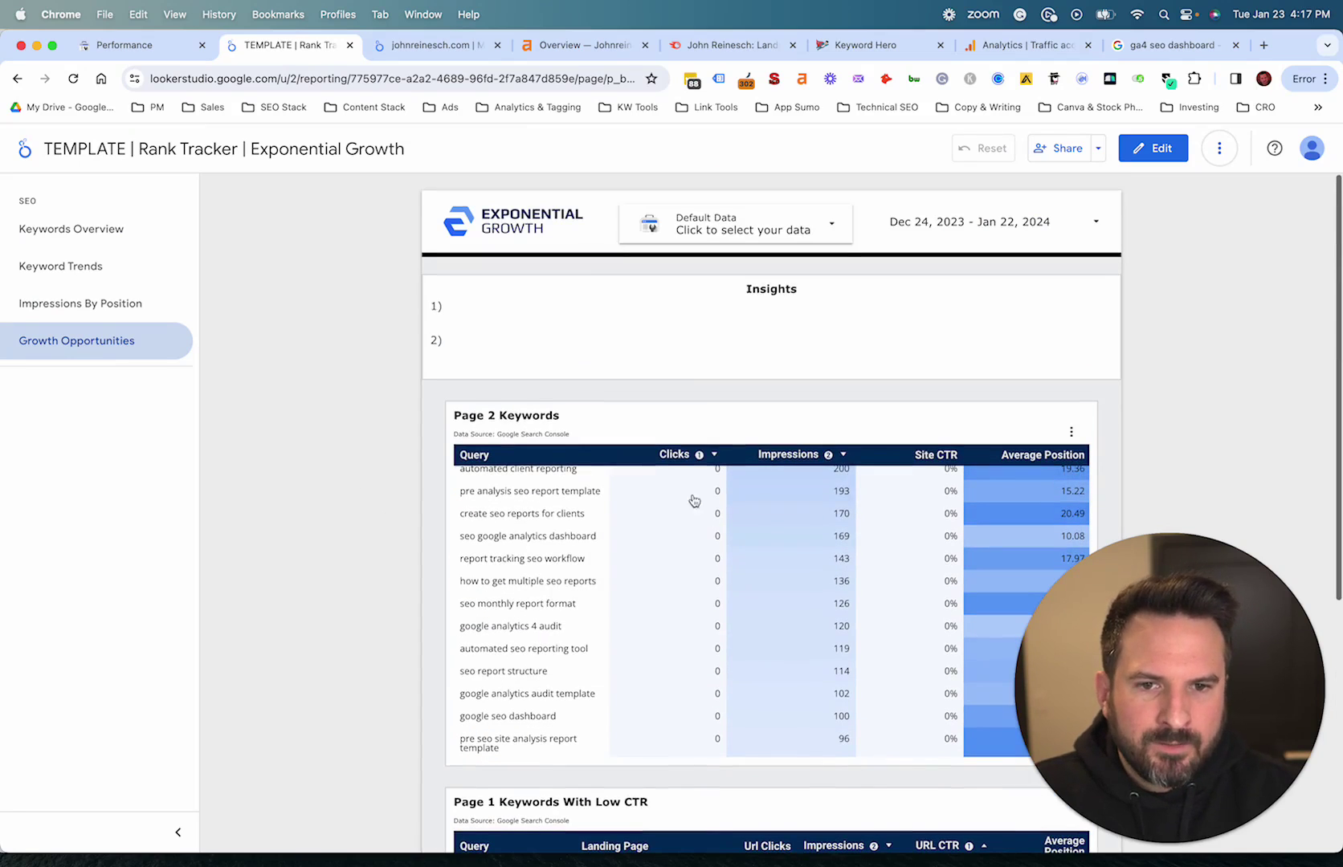
scroll(420, 568, "down", 5)
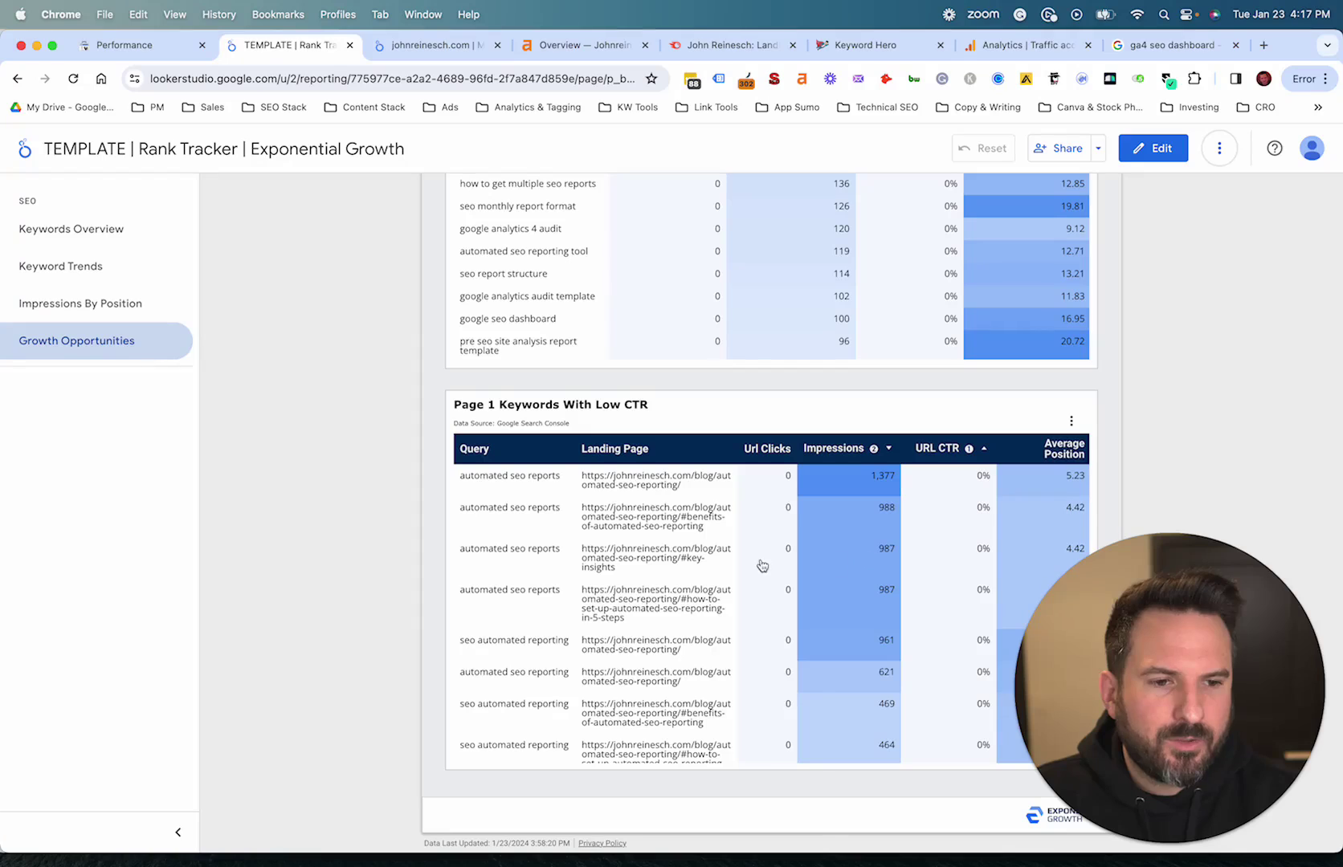
scroll(469, 460, "up", 3)
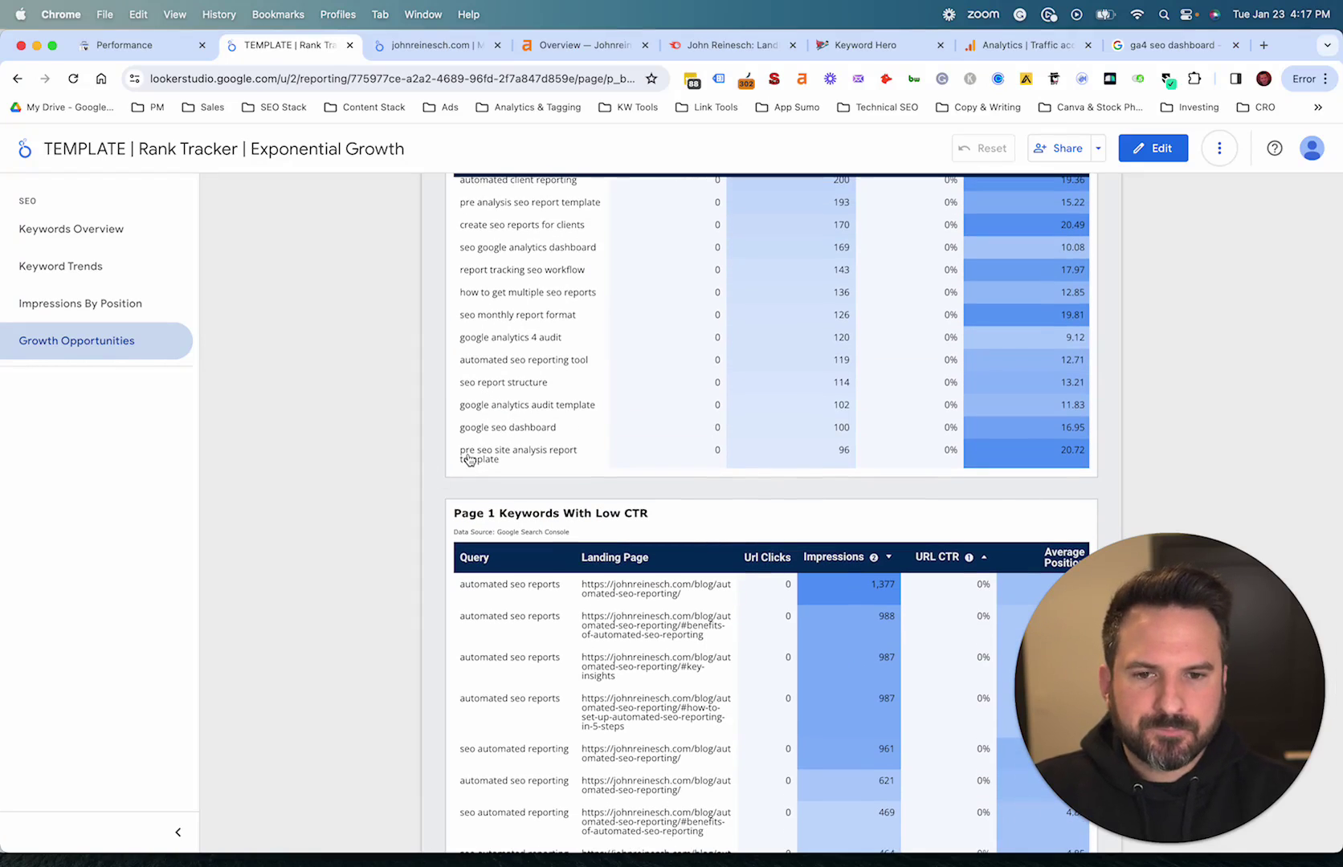
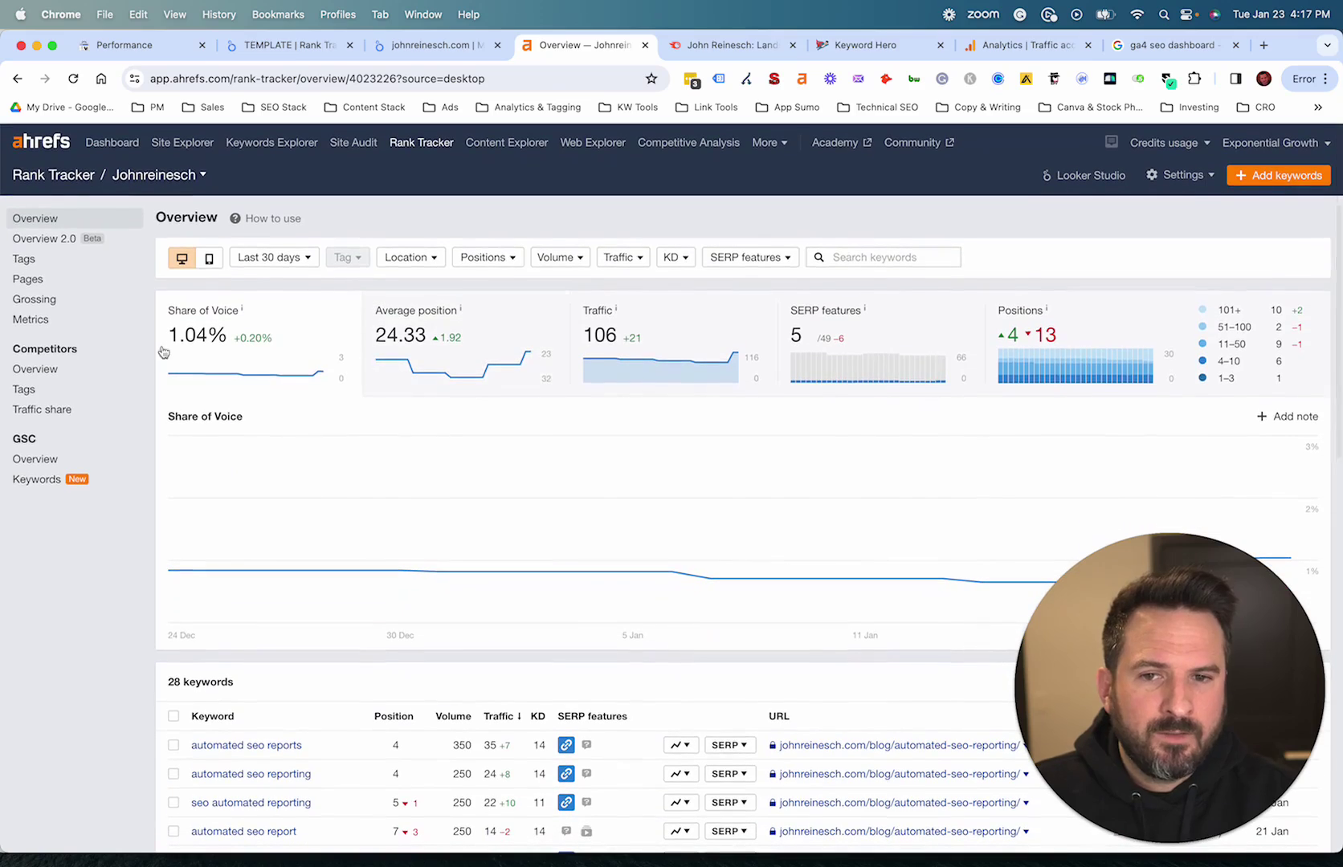
- Switch to the Ahrefs Rank Tracker overview and examine the tracked keywords' positions, volume, traffic, SERP features and ranking URLs
scroll(506, 606, "down", 6)
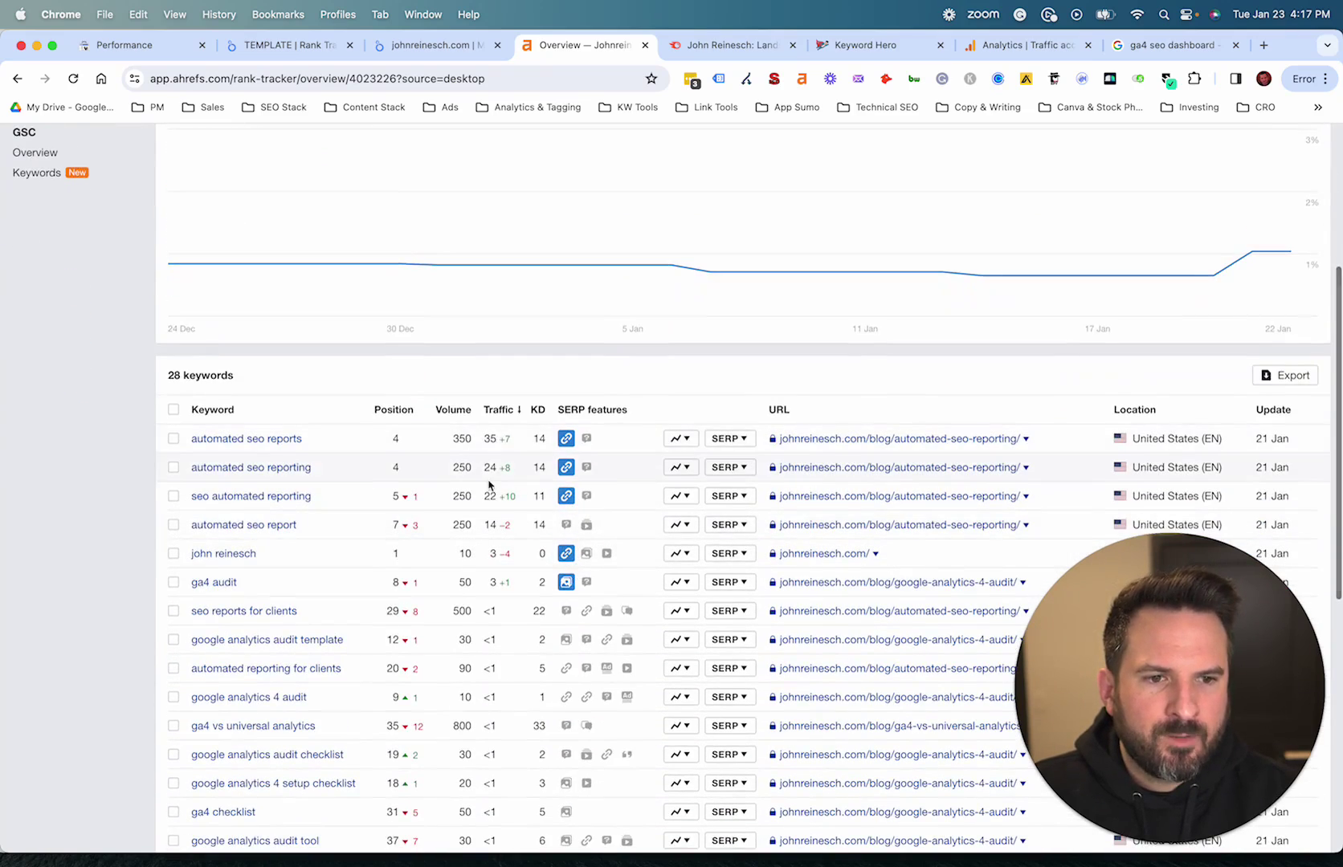
scroll(488, 484, "down", 2)
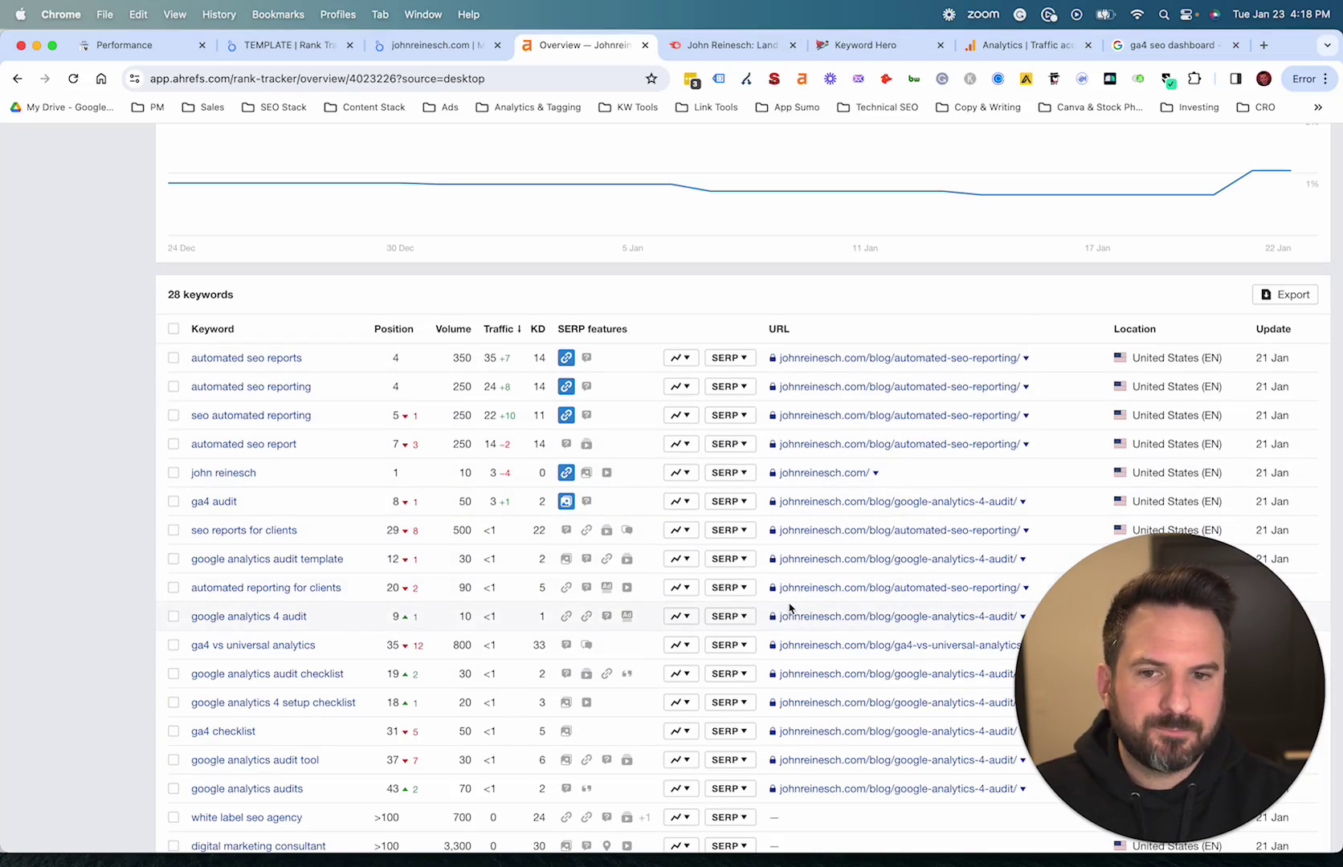
scroll(769, 664, "up", 5)
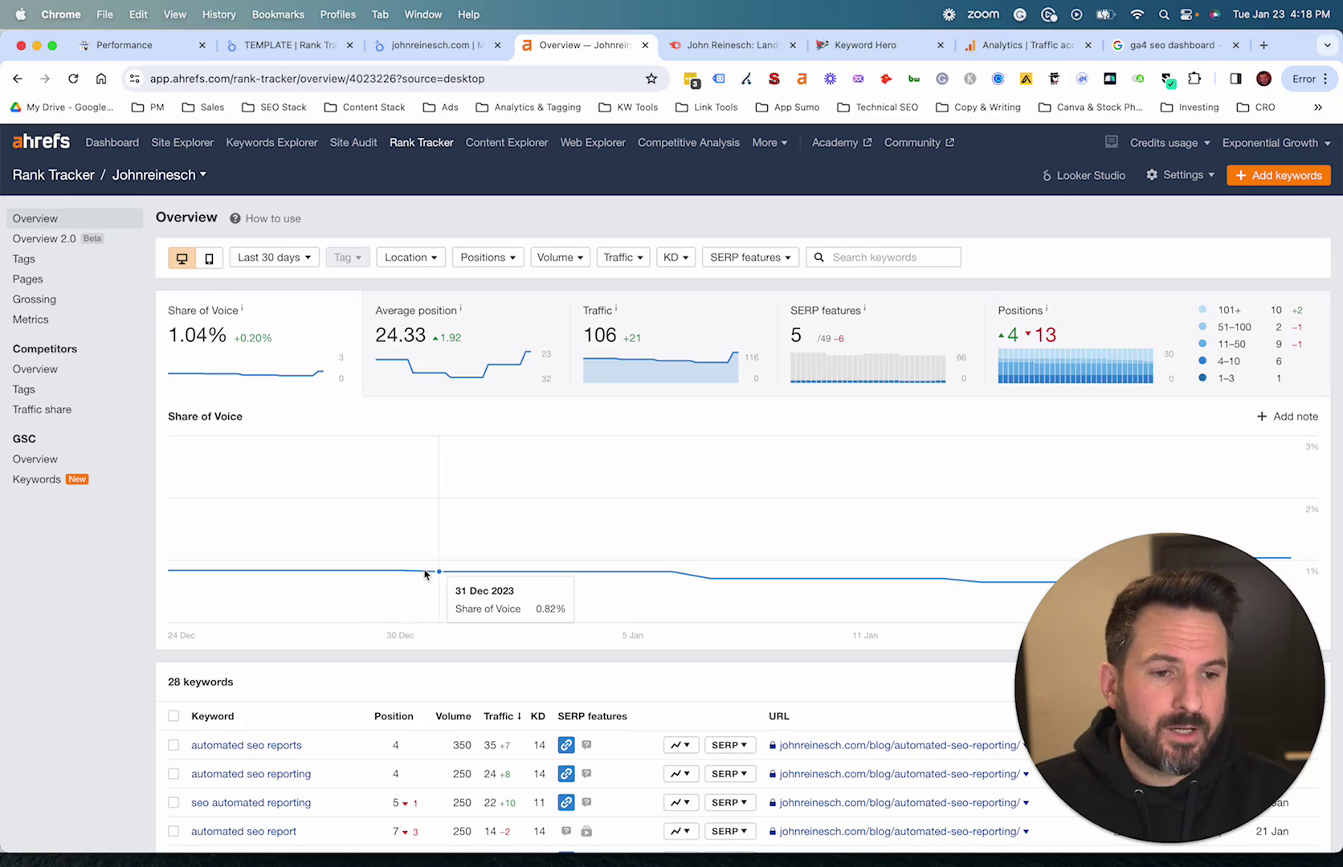
- Switch to Semrush Position Tracking, review the Rankings Distribution and top keywords on the Landscape report, and open the Overview report
left_click(713, 45)
scroll(534, 480, "down", 8)
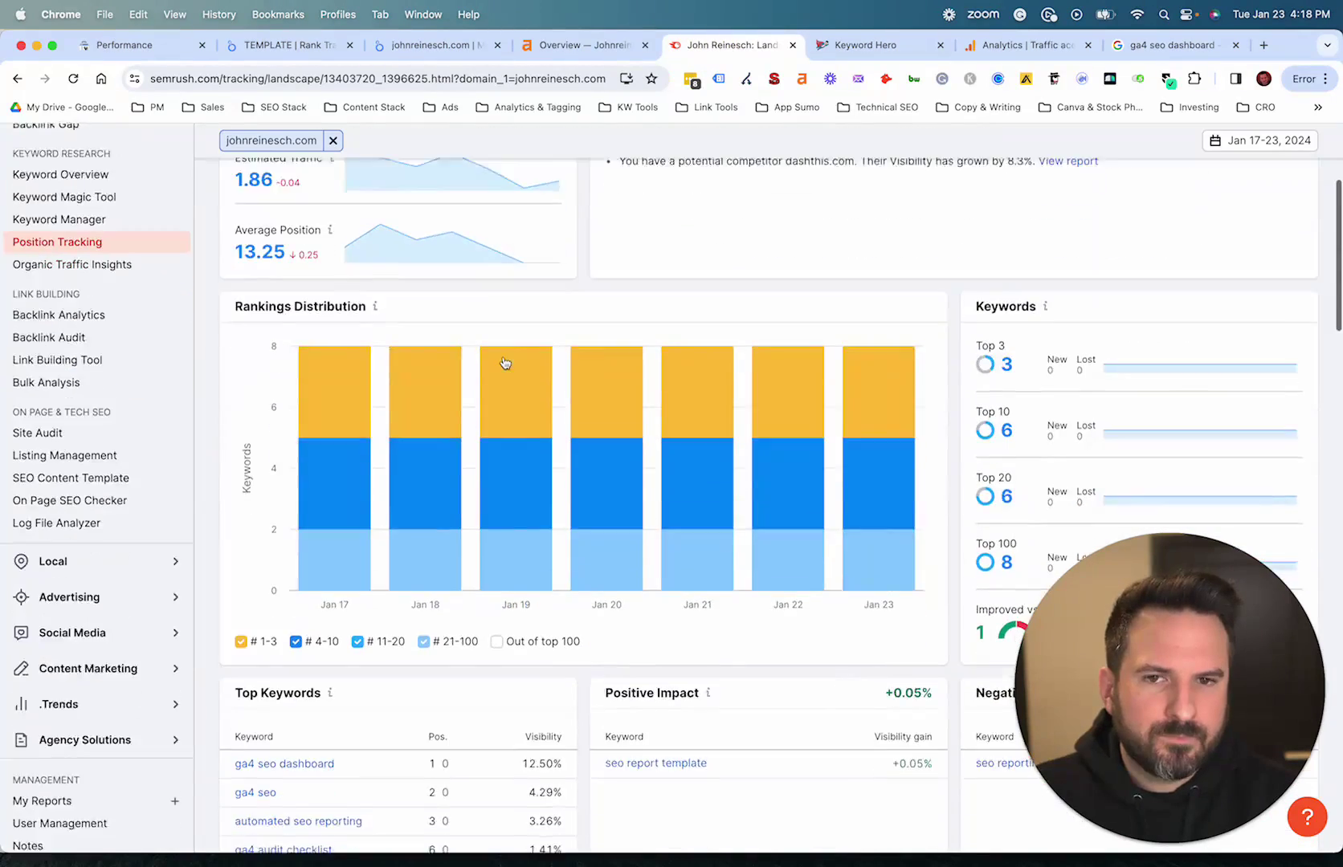
left_click(280, 473)
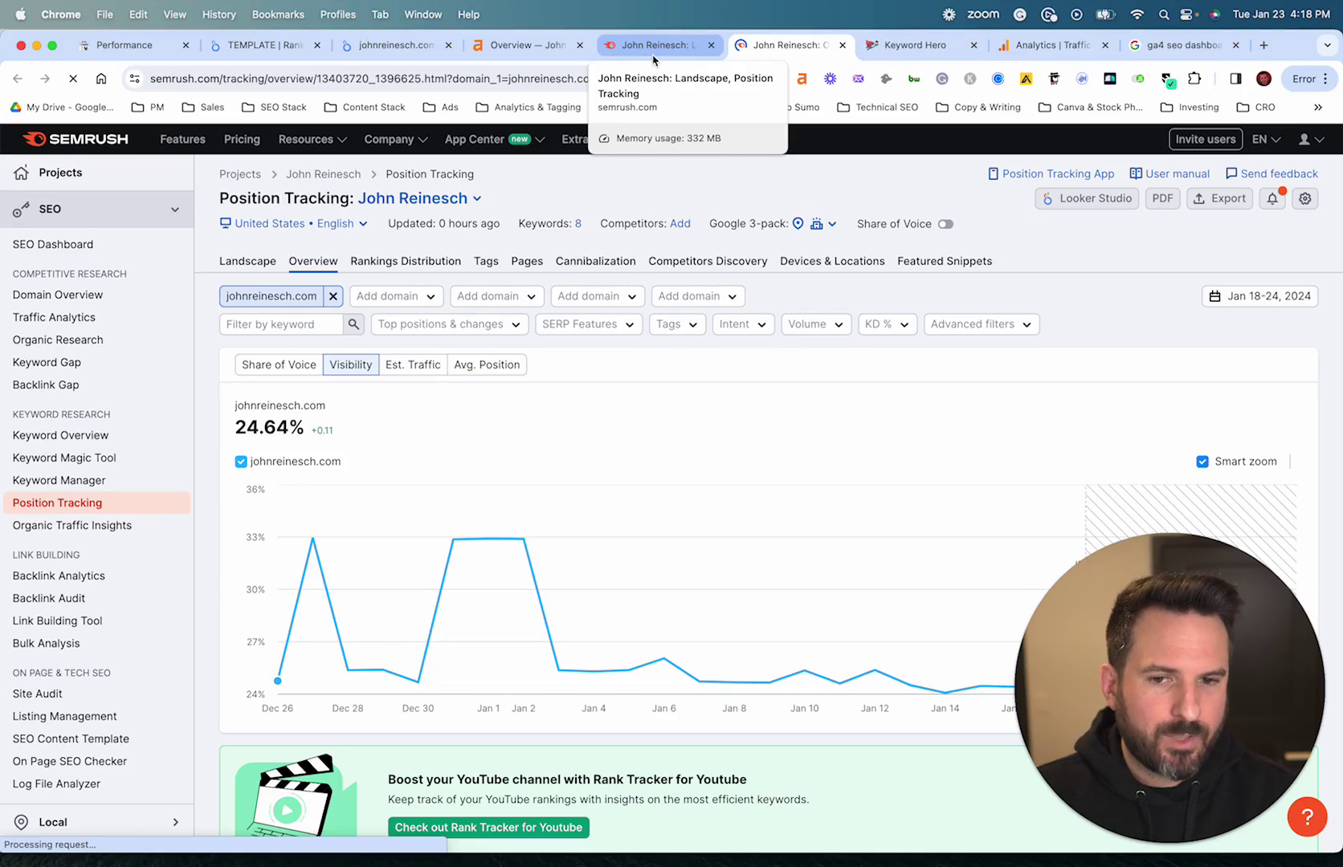
- Switch to the Looker Studio monthly report and examine sessions and conversions per landing page in the Blog Post Performance table
left_click(382, 50)
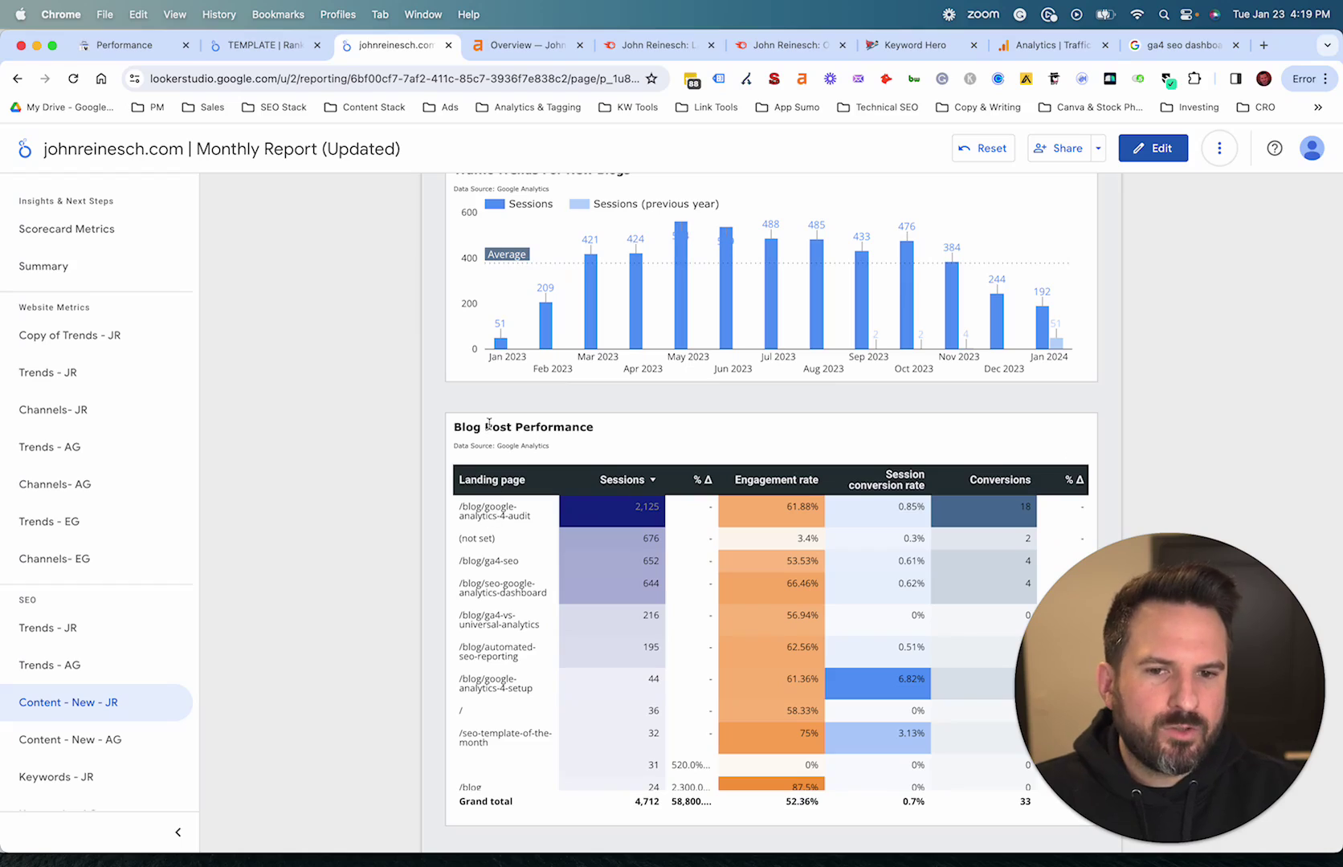
scroll(312, 662, "down", 1)
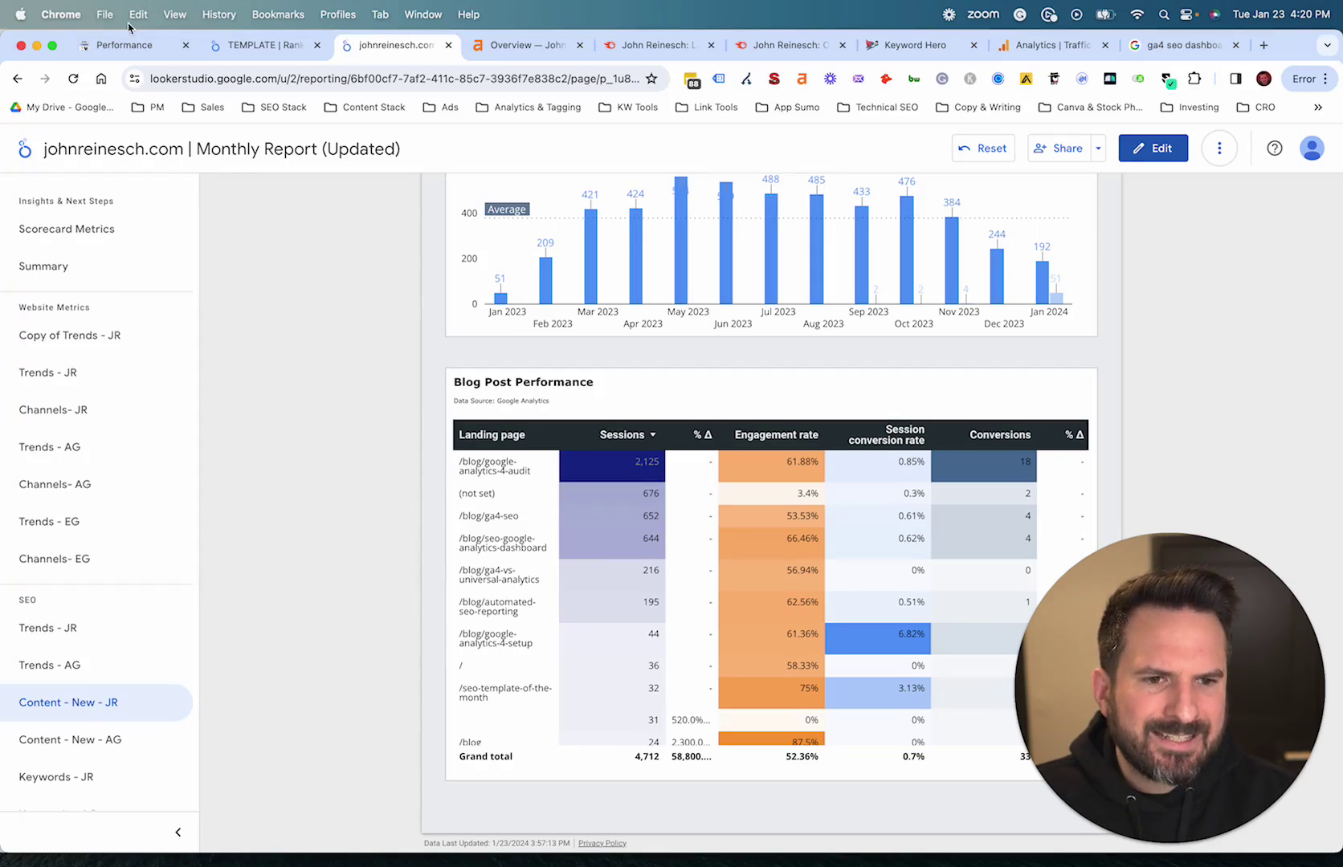
- In Google Search Console, filter performance to the /blog/google-analytics-4-audit/ page and list its queries with average position included
left_click(129, 52)
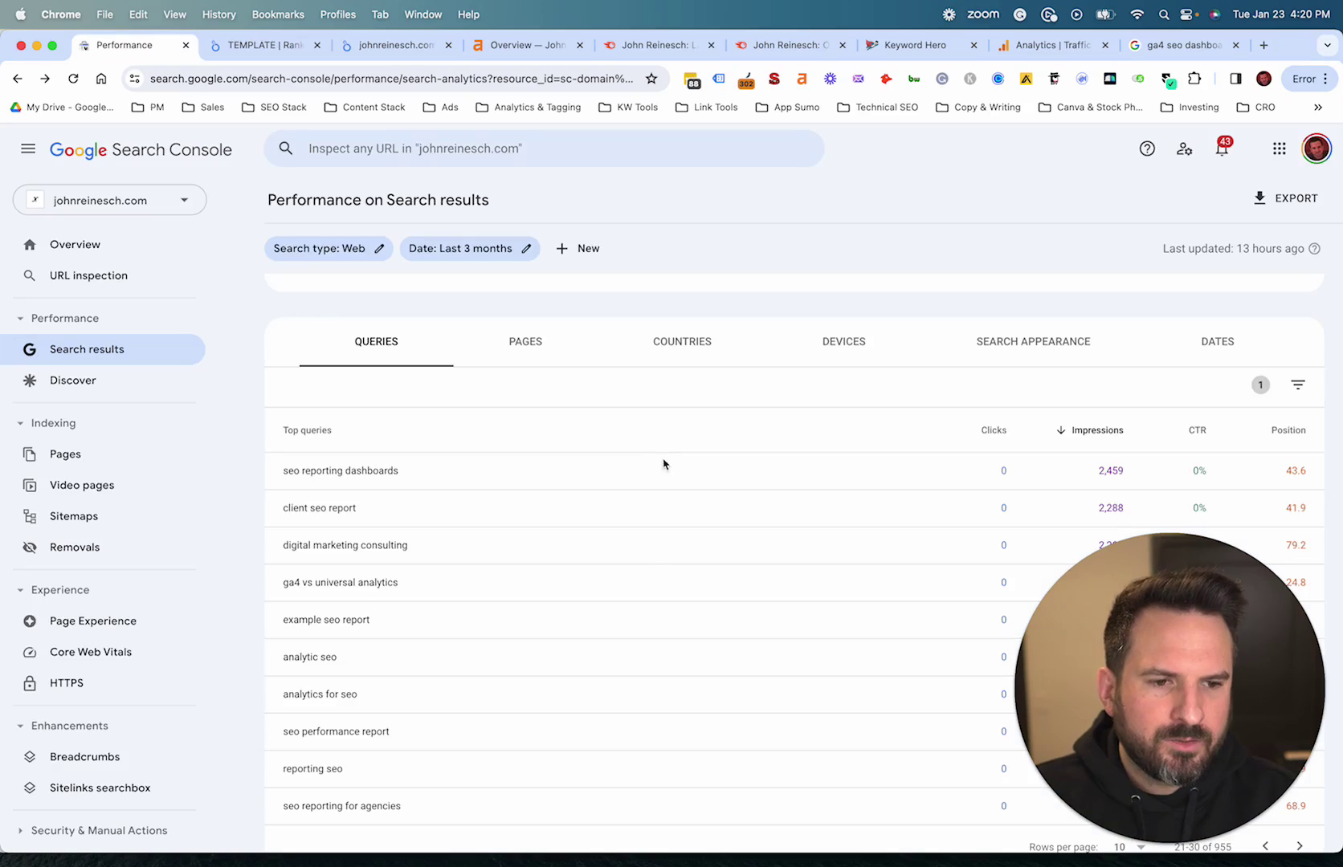
left_click(525, 341)
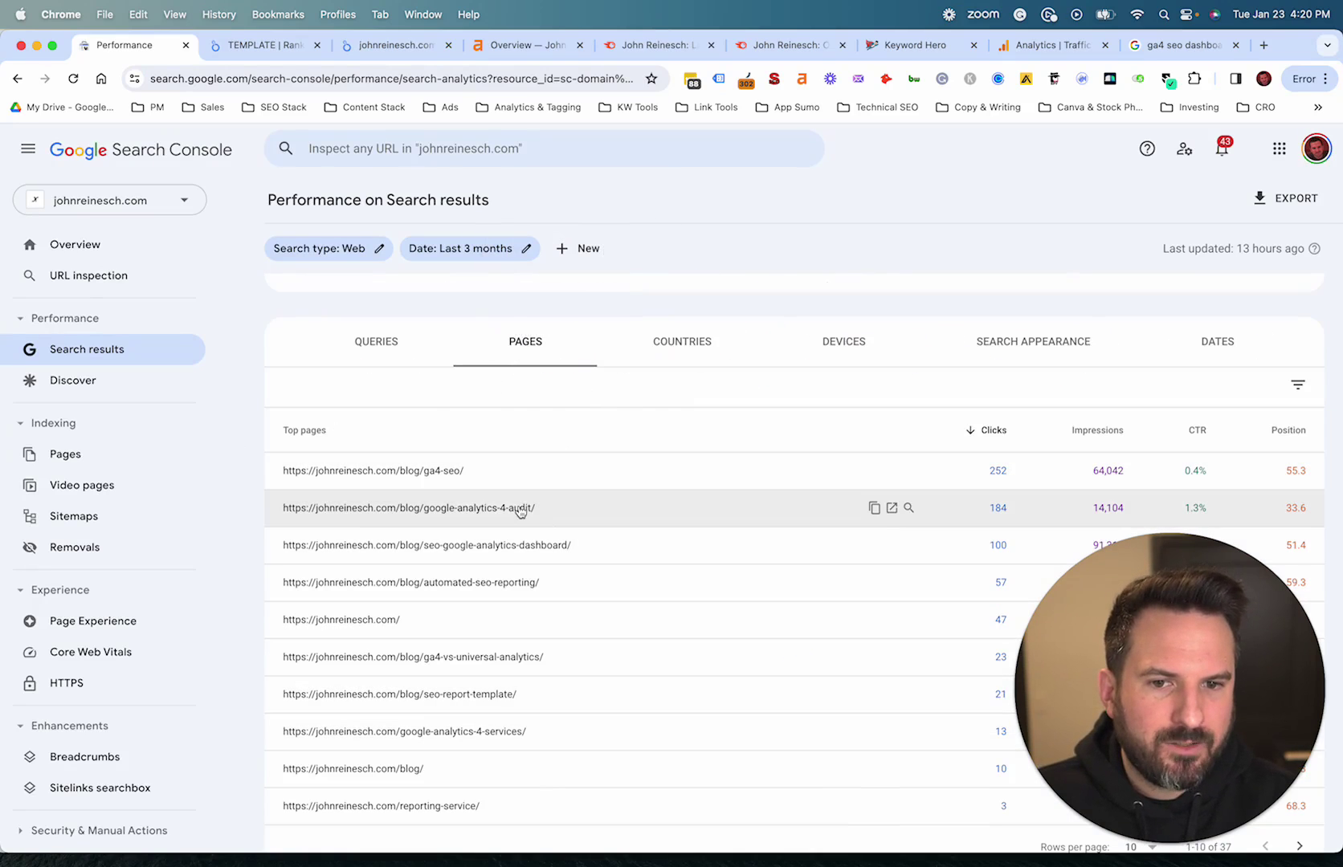
left_click(482, 508)
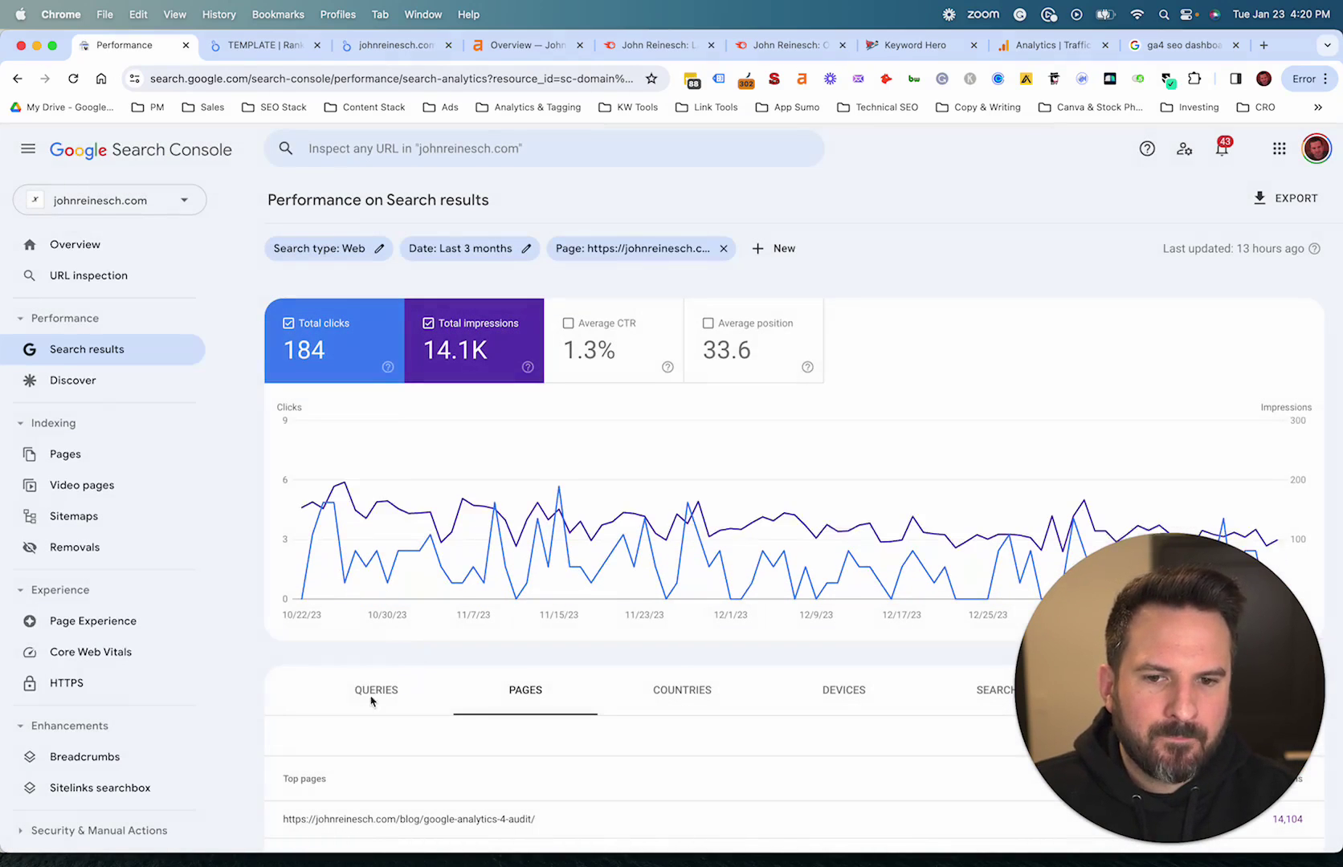
left_click(375, 690)
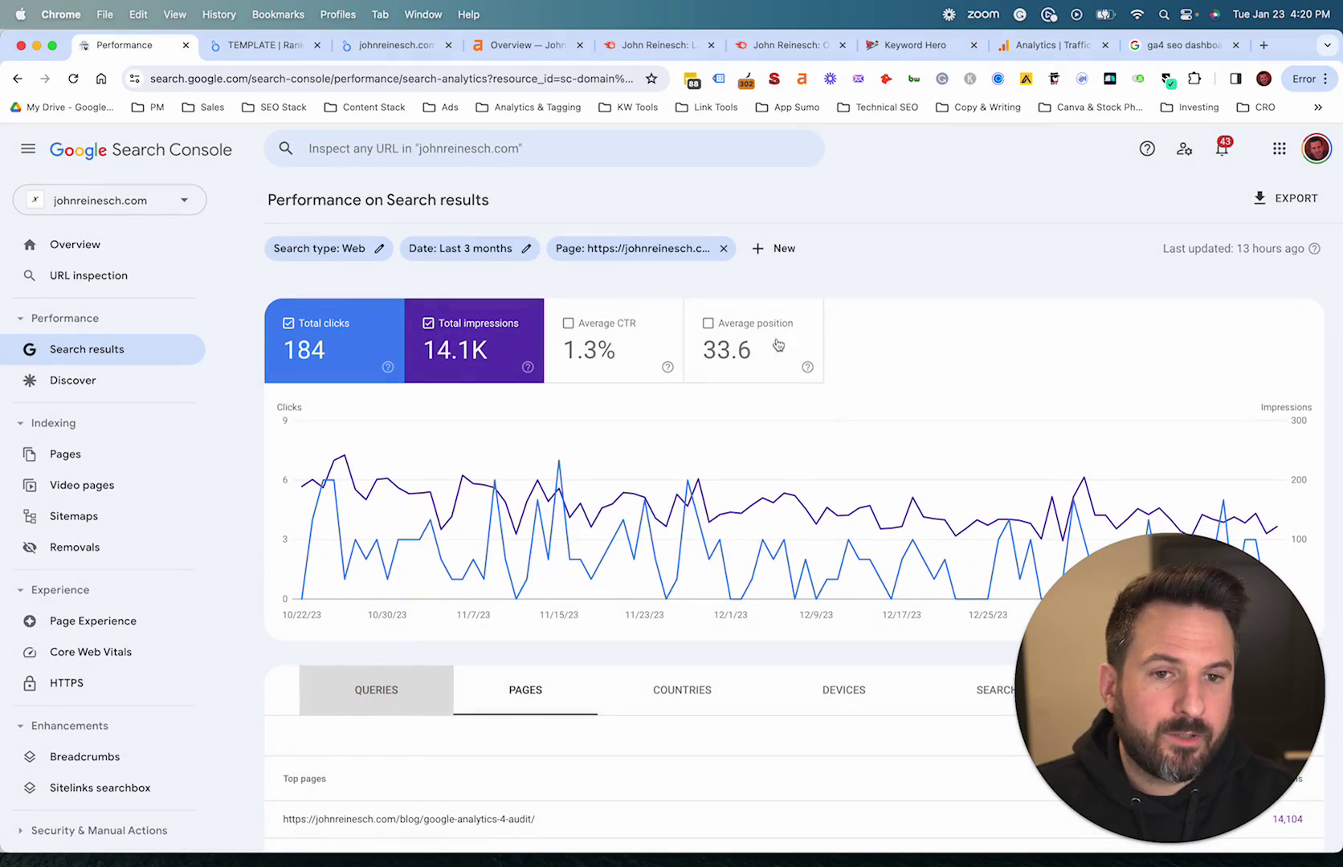
left_click(753, 343)
scroll(774, 399, "down", 5)
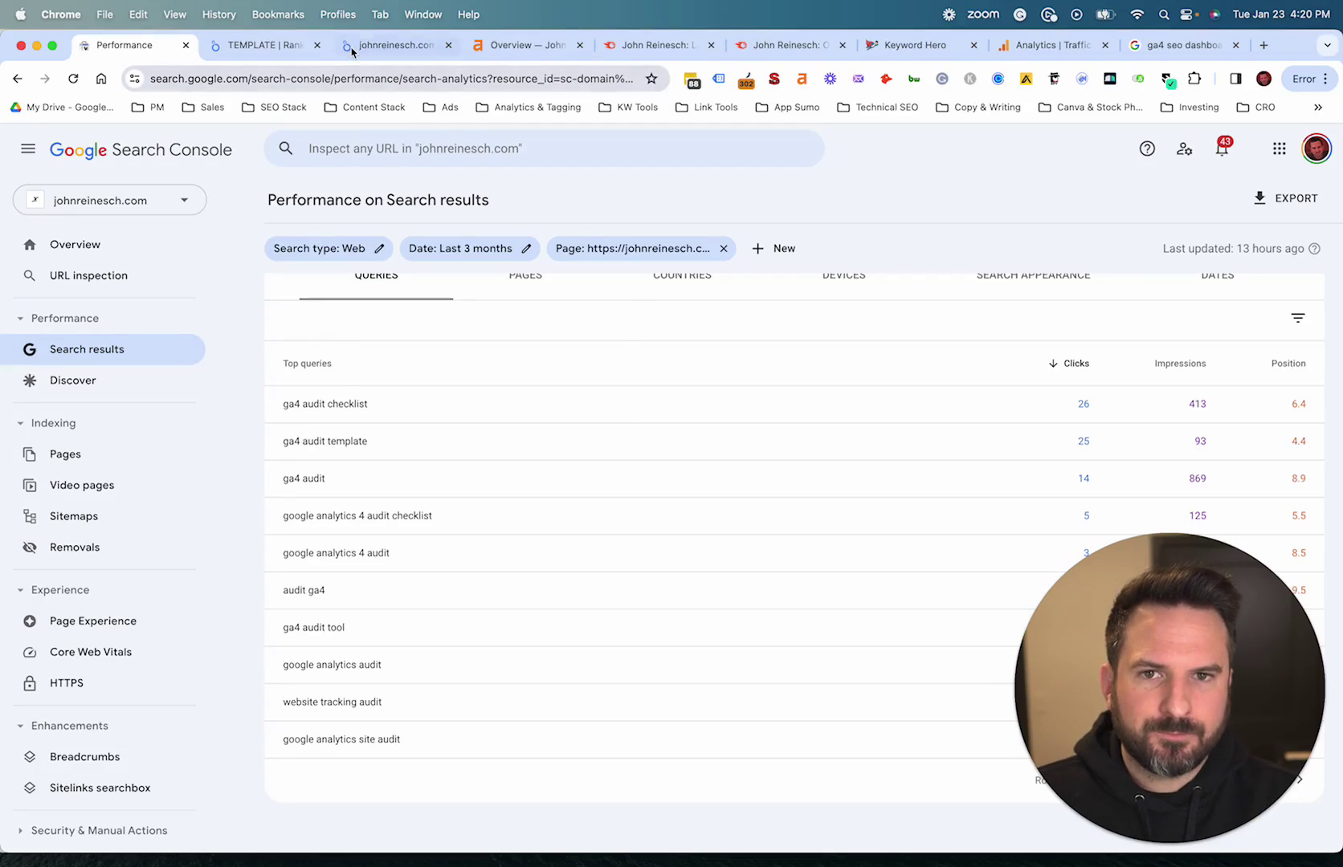
- Revisit the monthly report, check Keyword Hero's domains, and examine conversions by keyword and landing page in Google Analytics' Traffic acquisition report
left_click(387, 46)
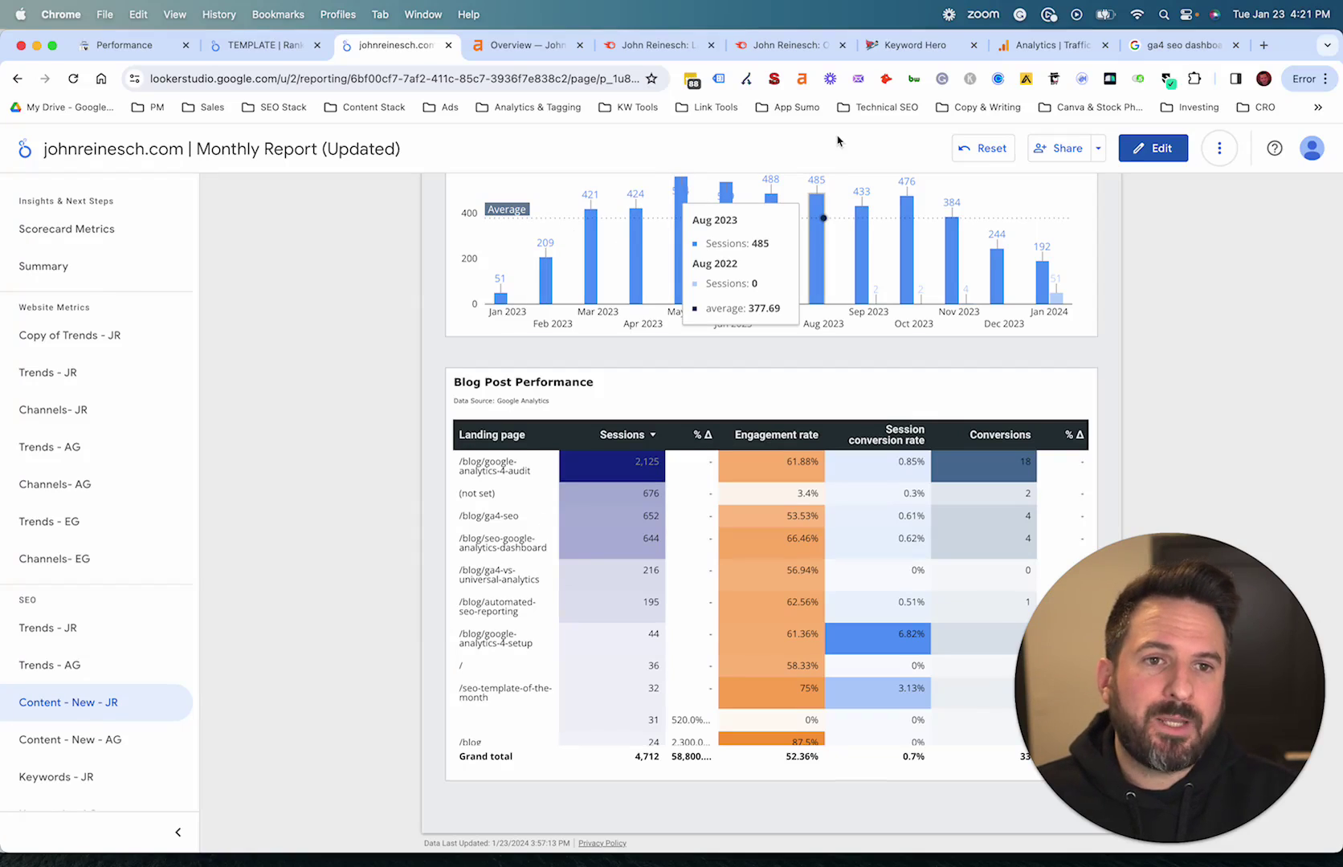
left_click(897, 58)
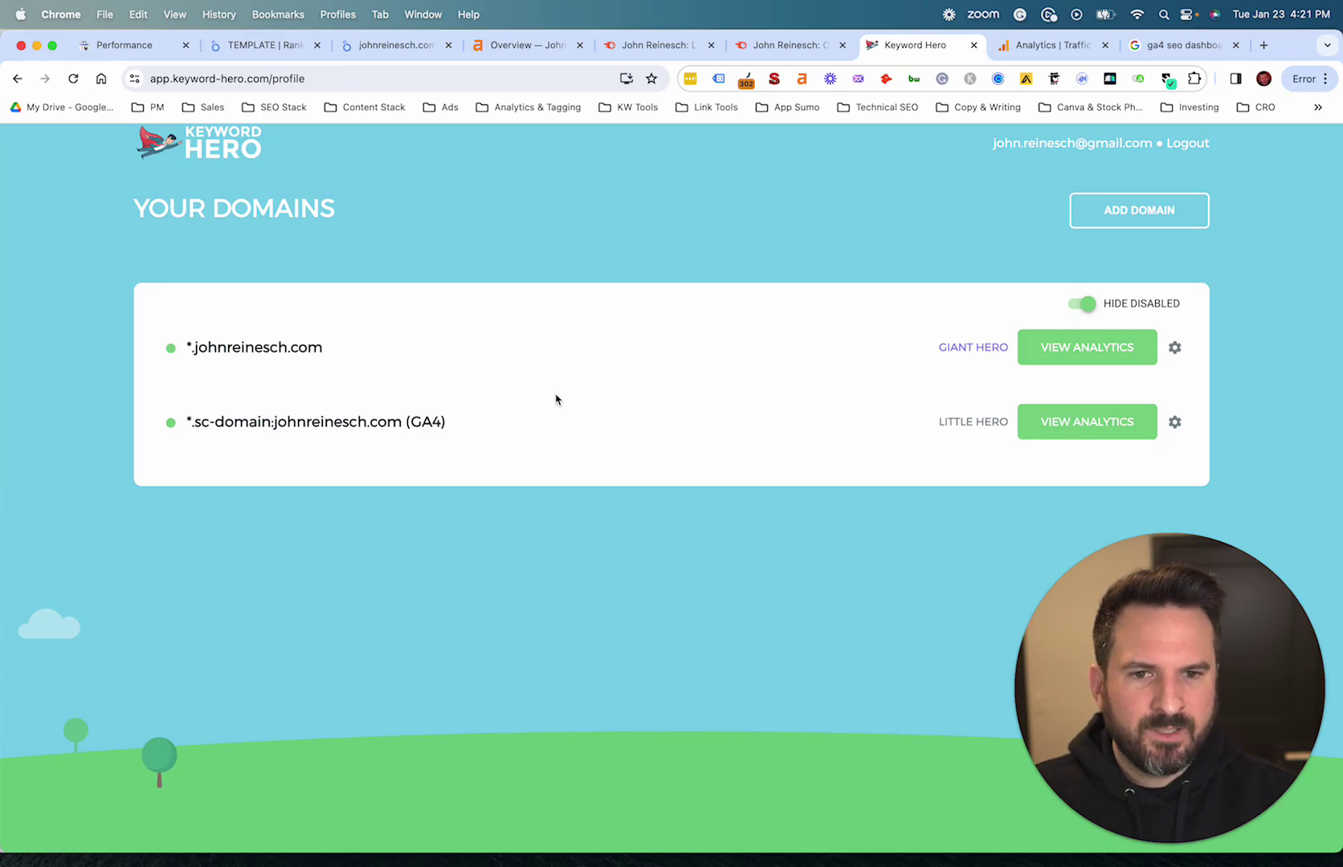
left_click(1036, 50)
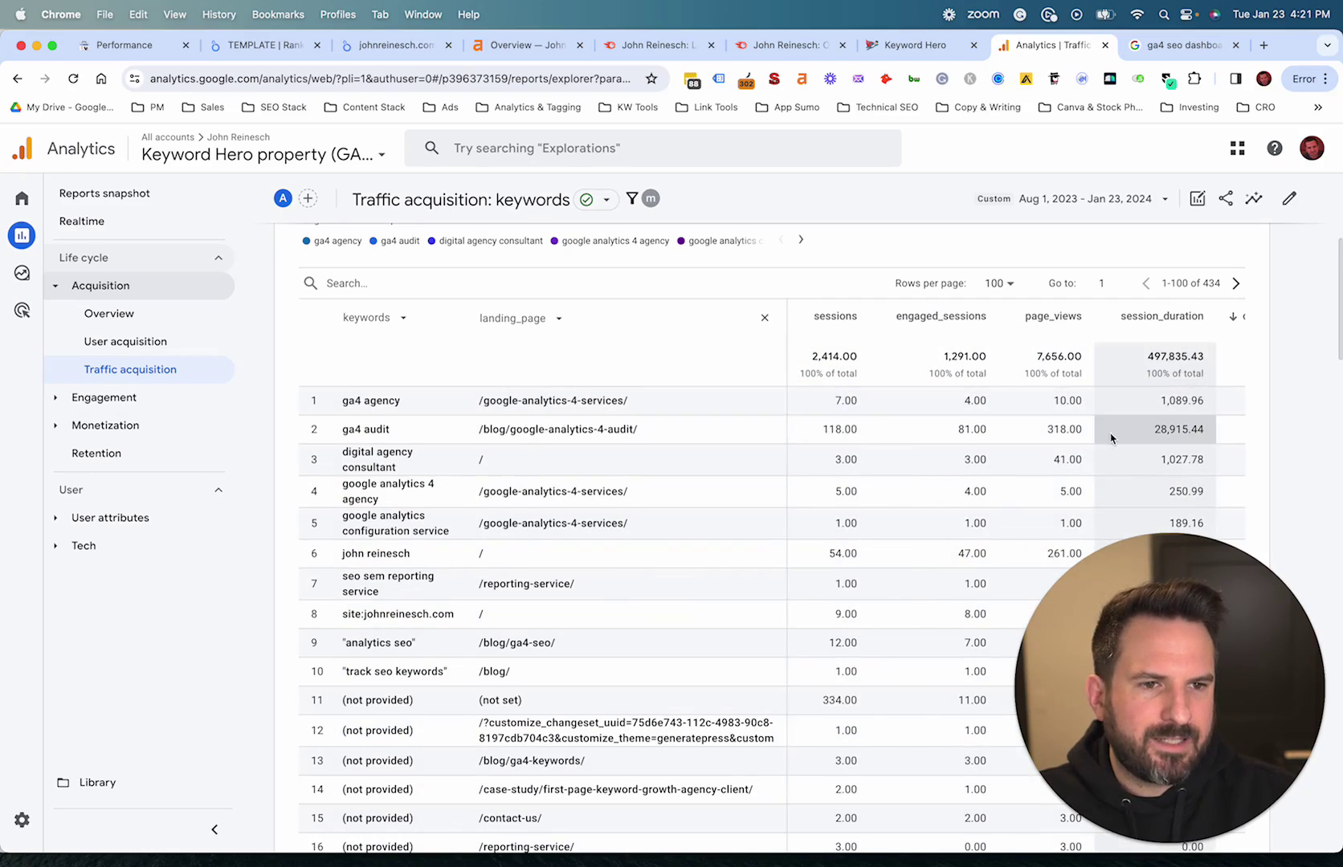
scroll(1098, 426, "right", 5)
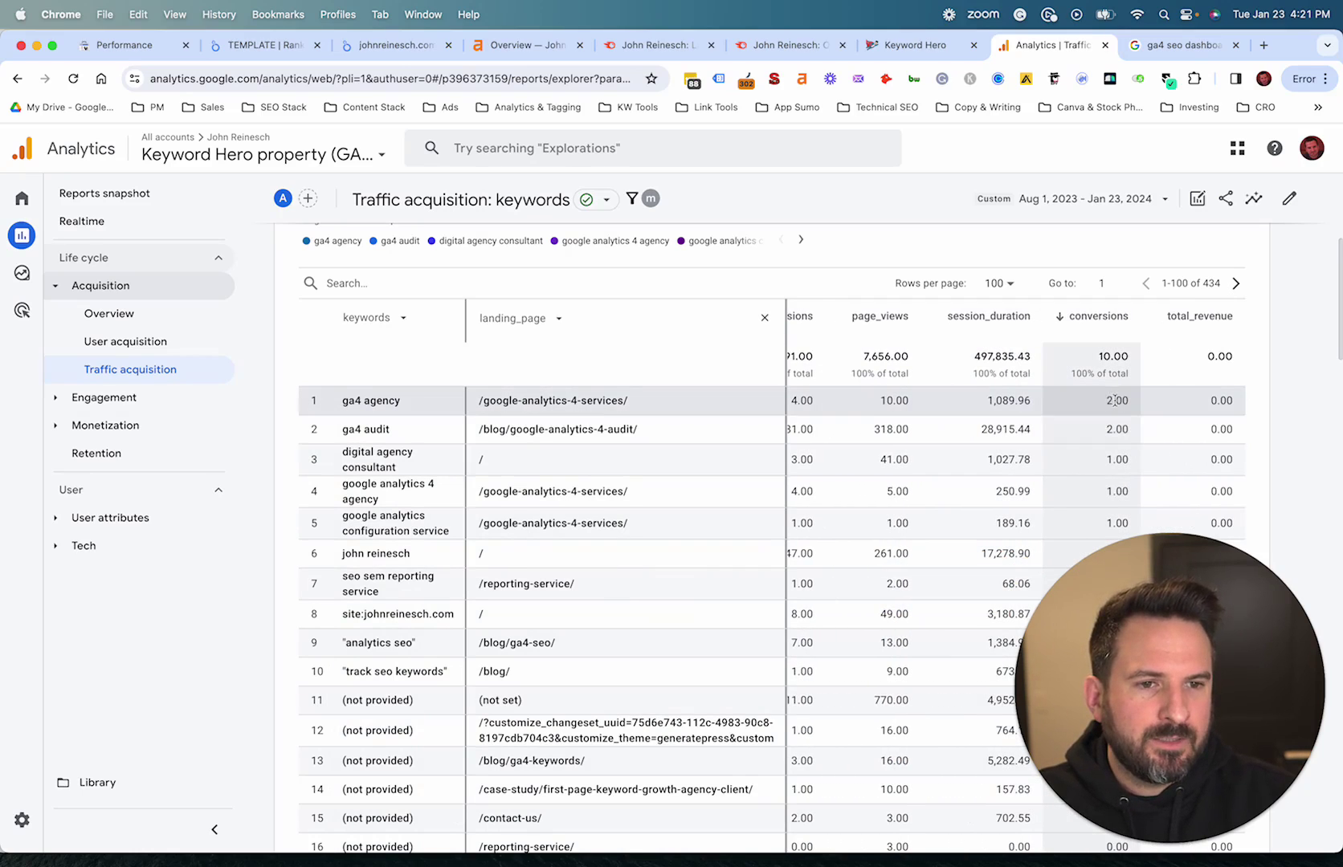